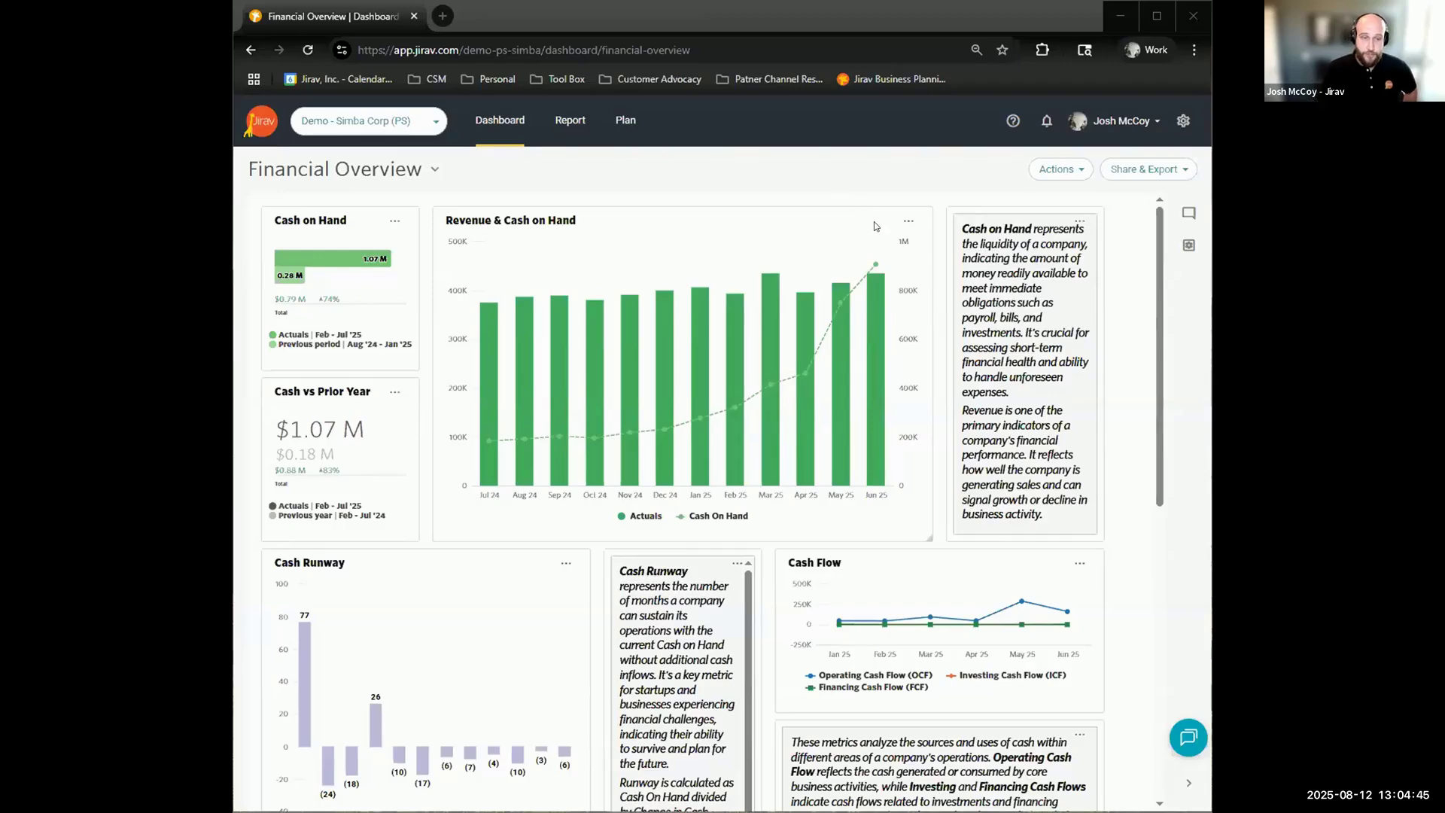
Try the Jirav and Jirav Dark+Light chart colors on the Operating Expenses tile, and discard the edit.
scroll(877, 218, "down", 7)
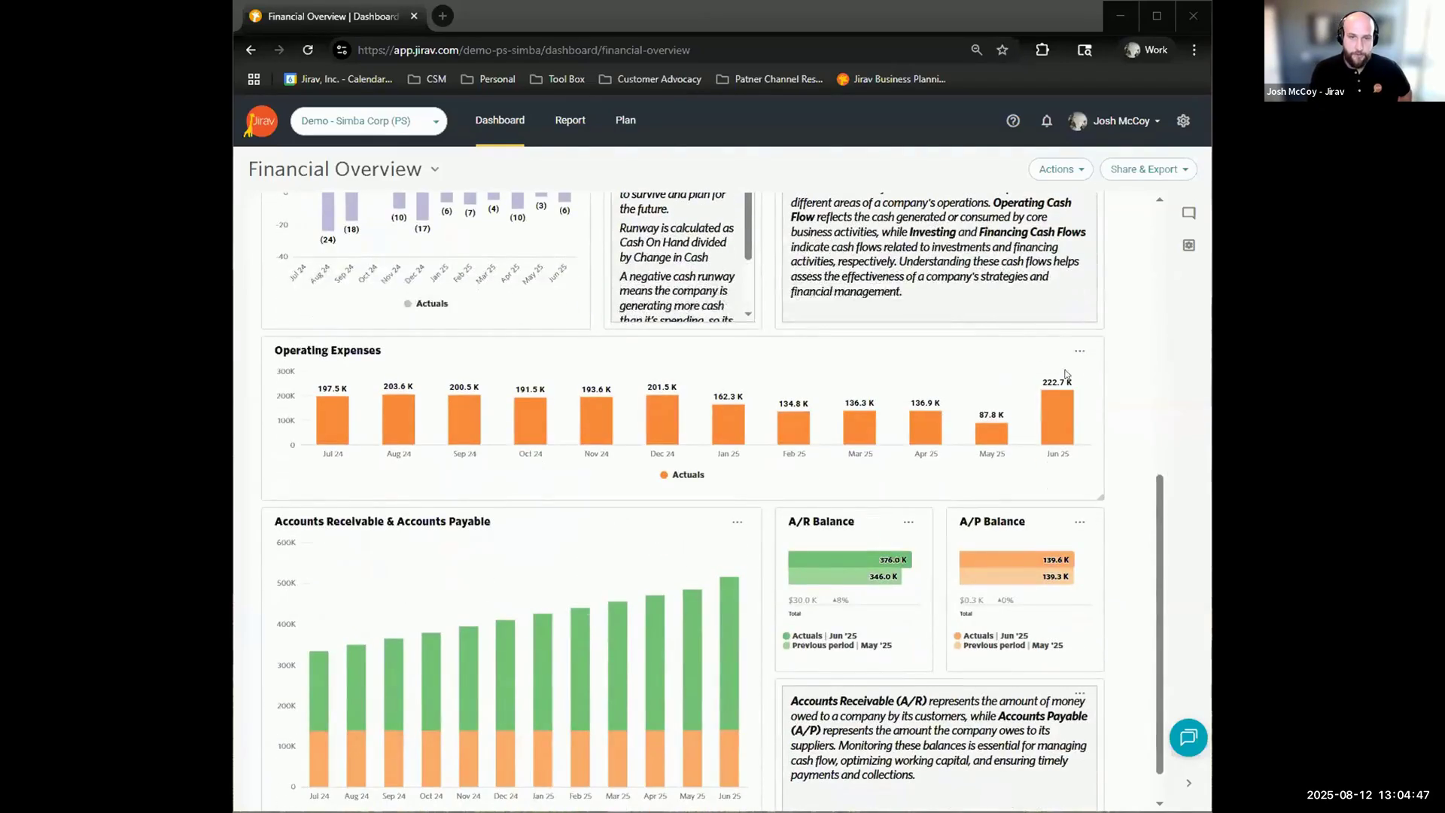
left_click(1079, 351)
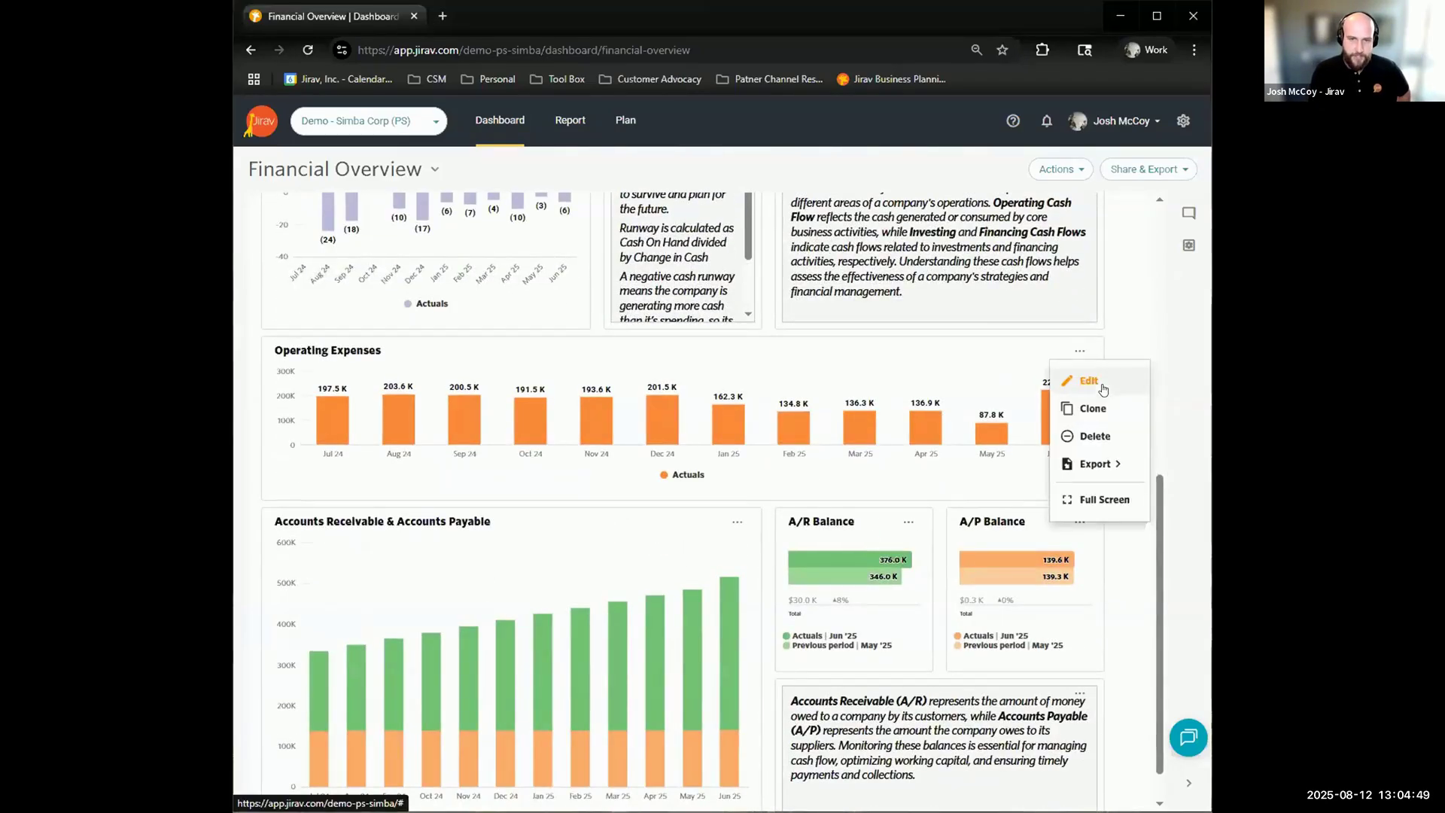
left_click(1089, 381)
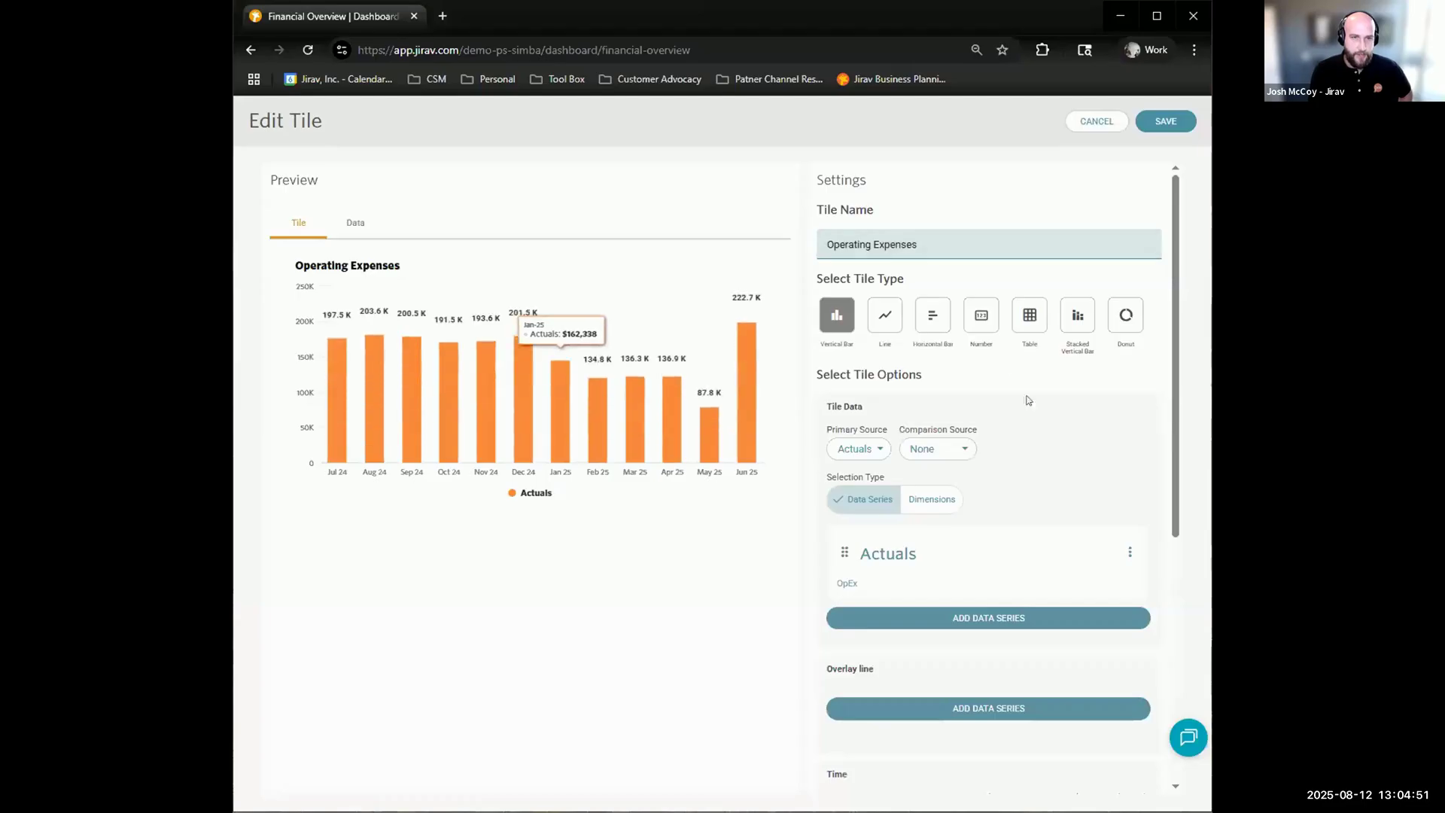
scroll(913, 266, "down", 5)
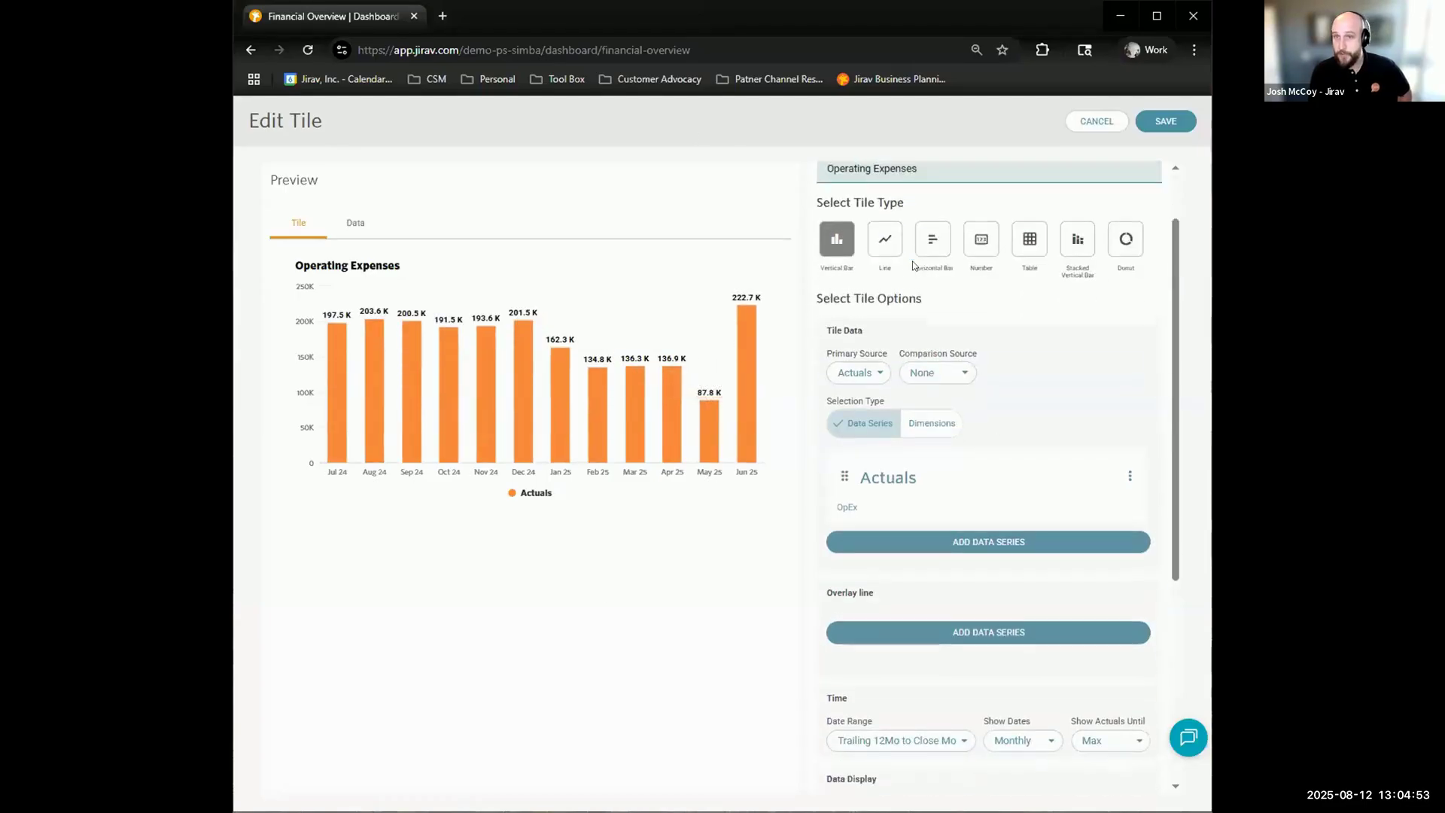
scroll(914, 271, "down", 2)
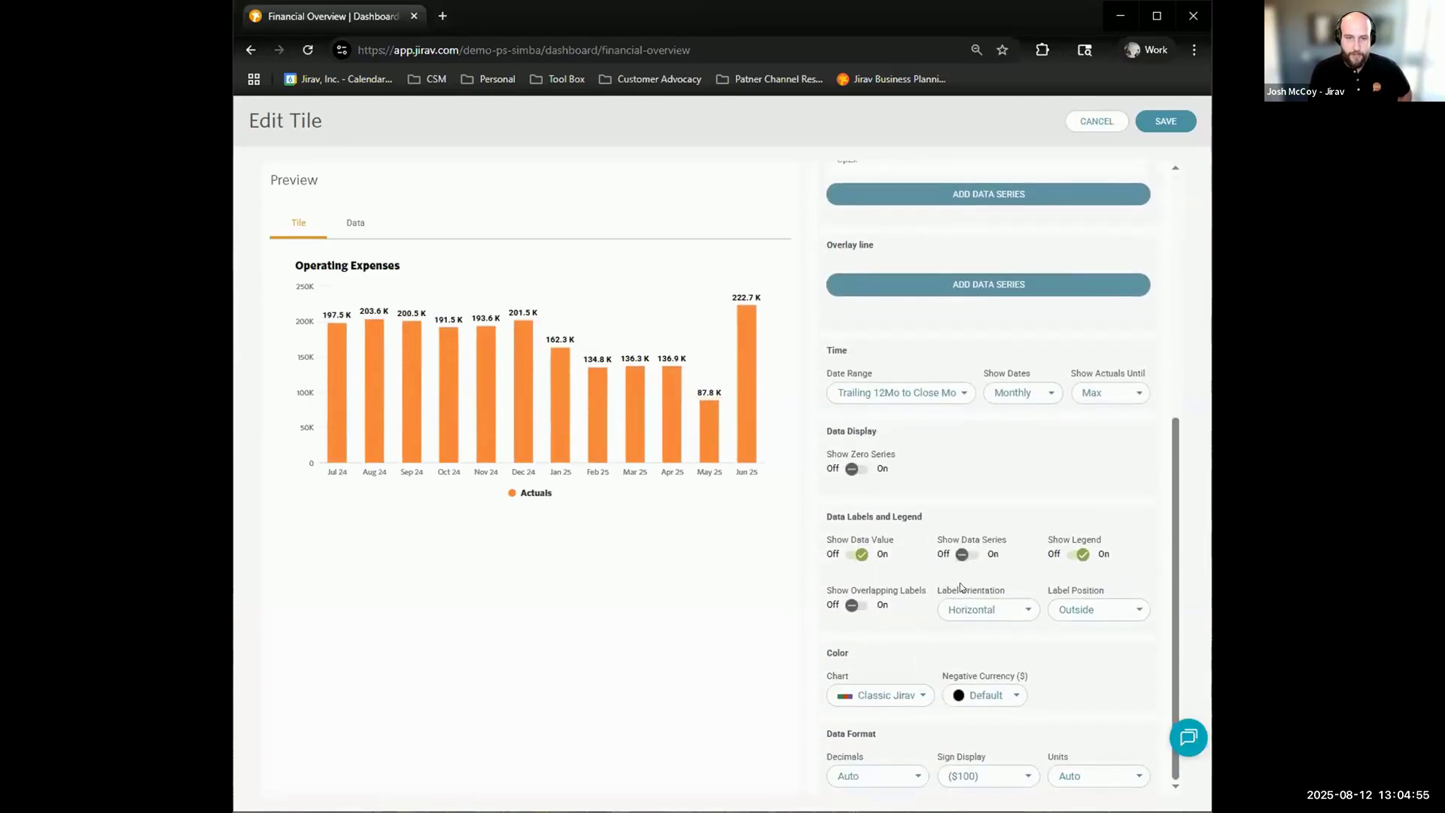
left_click(899, 696)
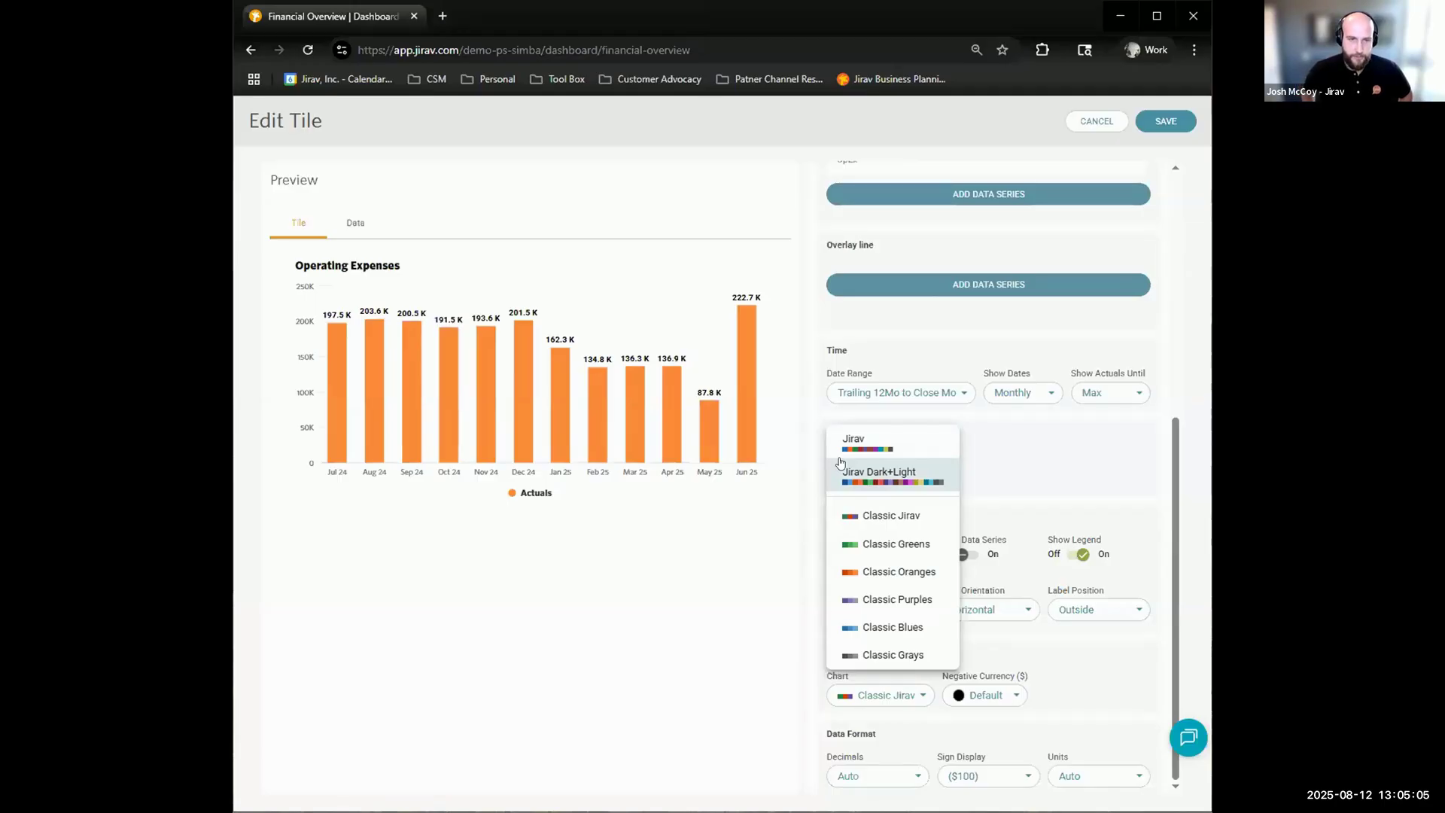
left_click(866, 444)
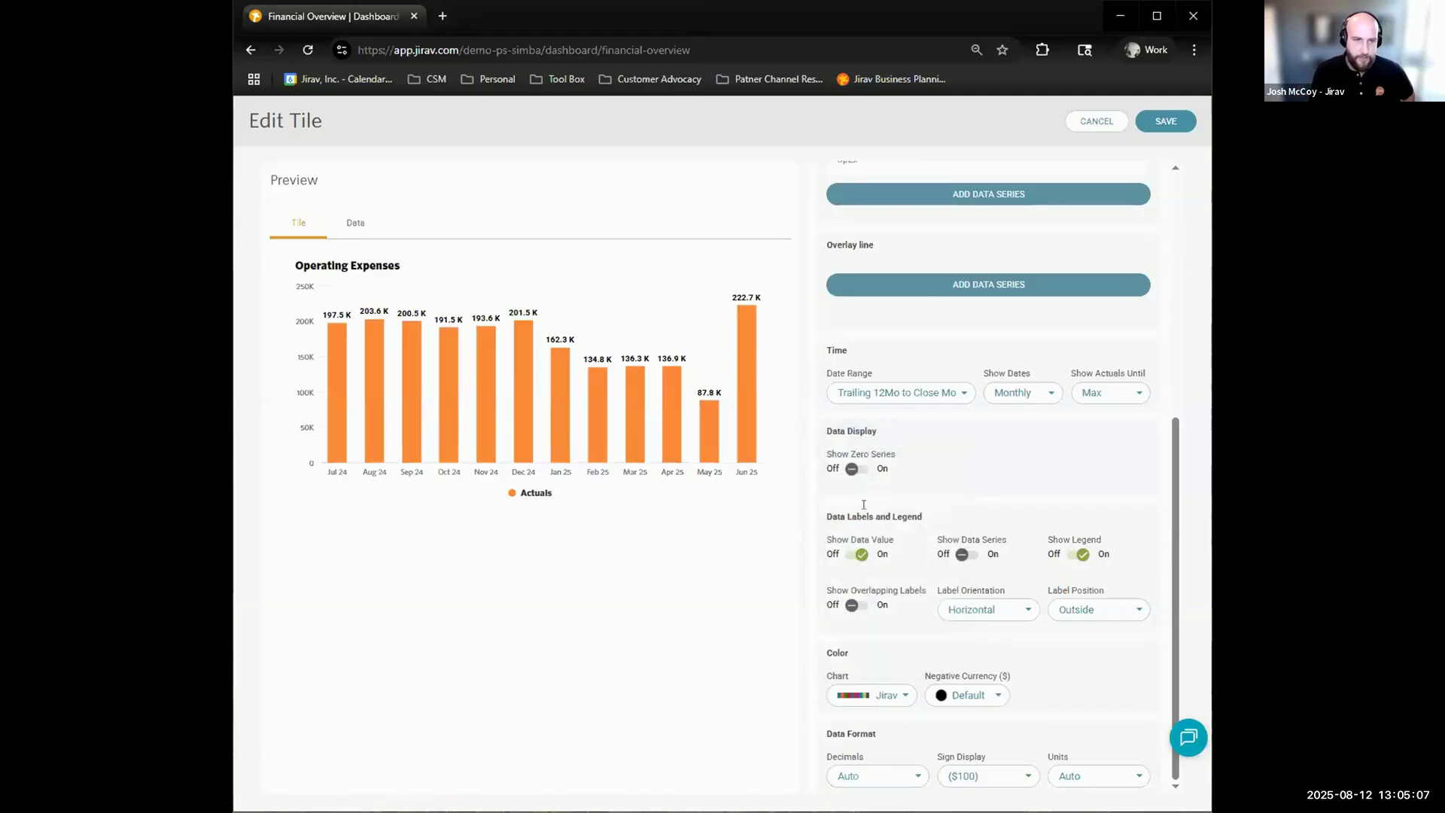
left_click(877, 693)
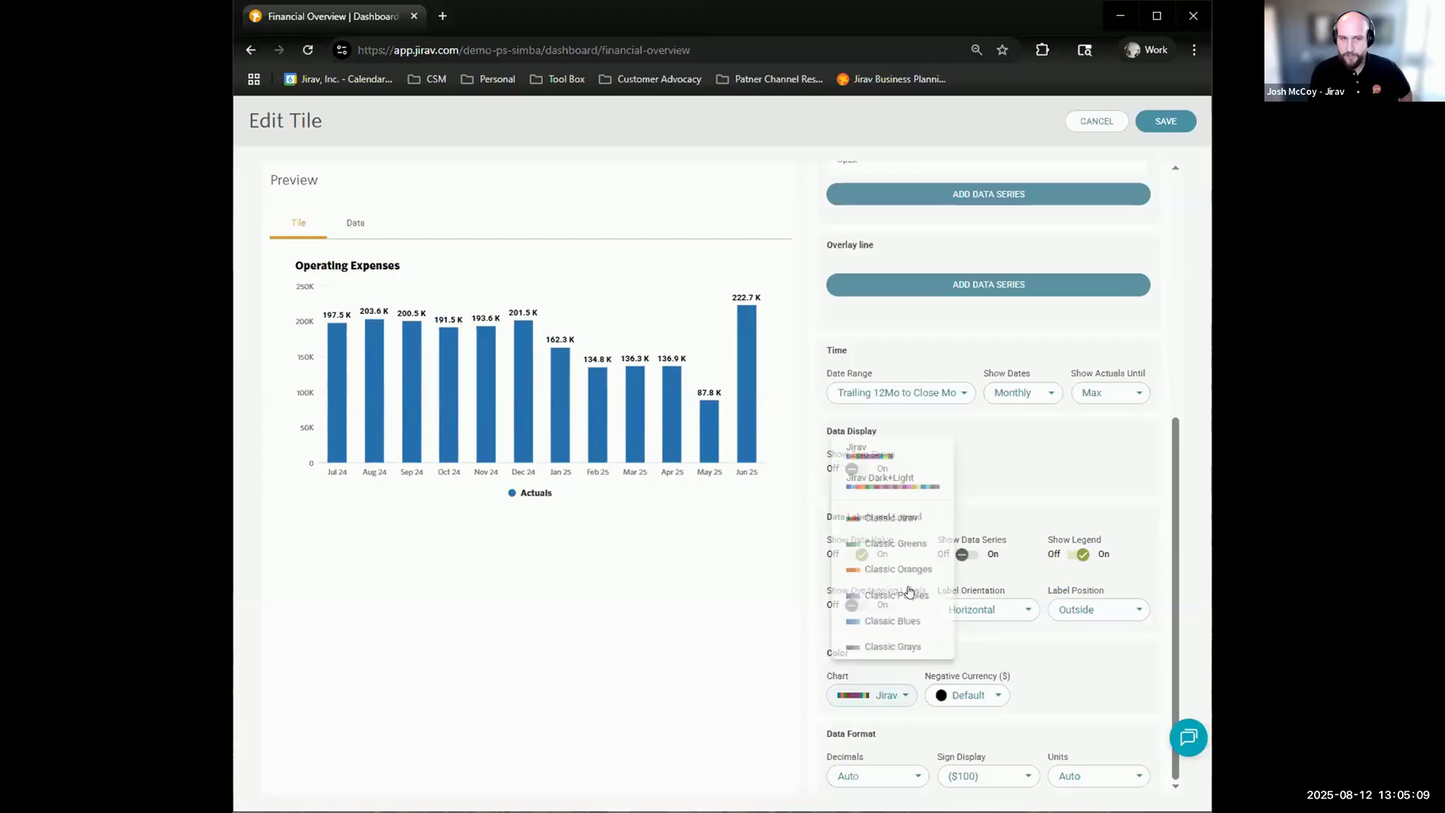
left_click(923, 484)
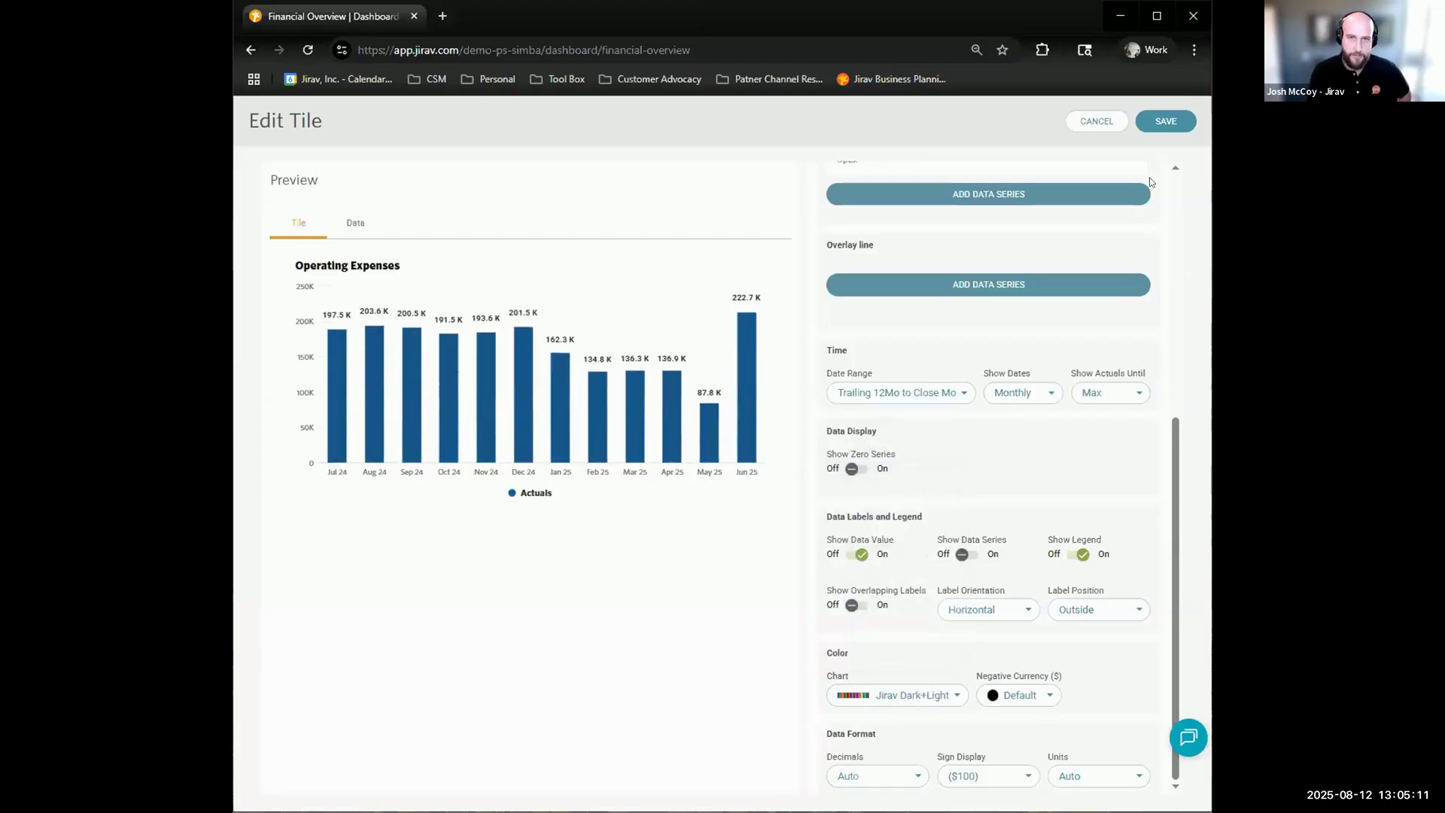
left_click(1110, 128)
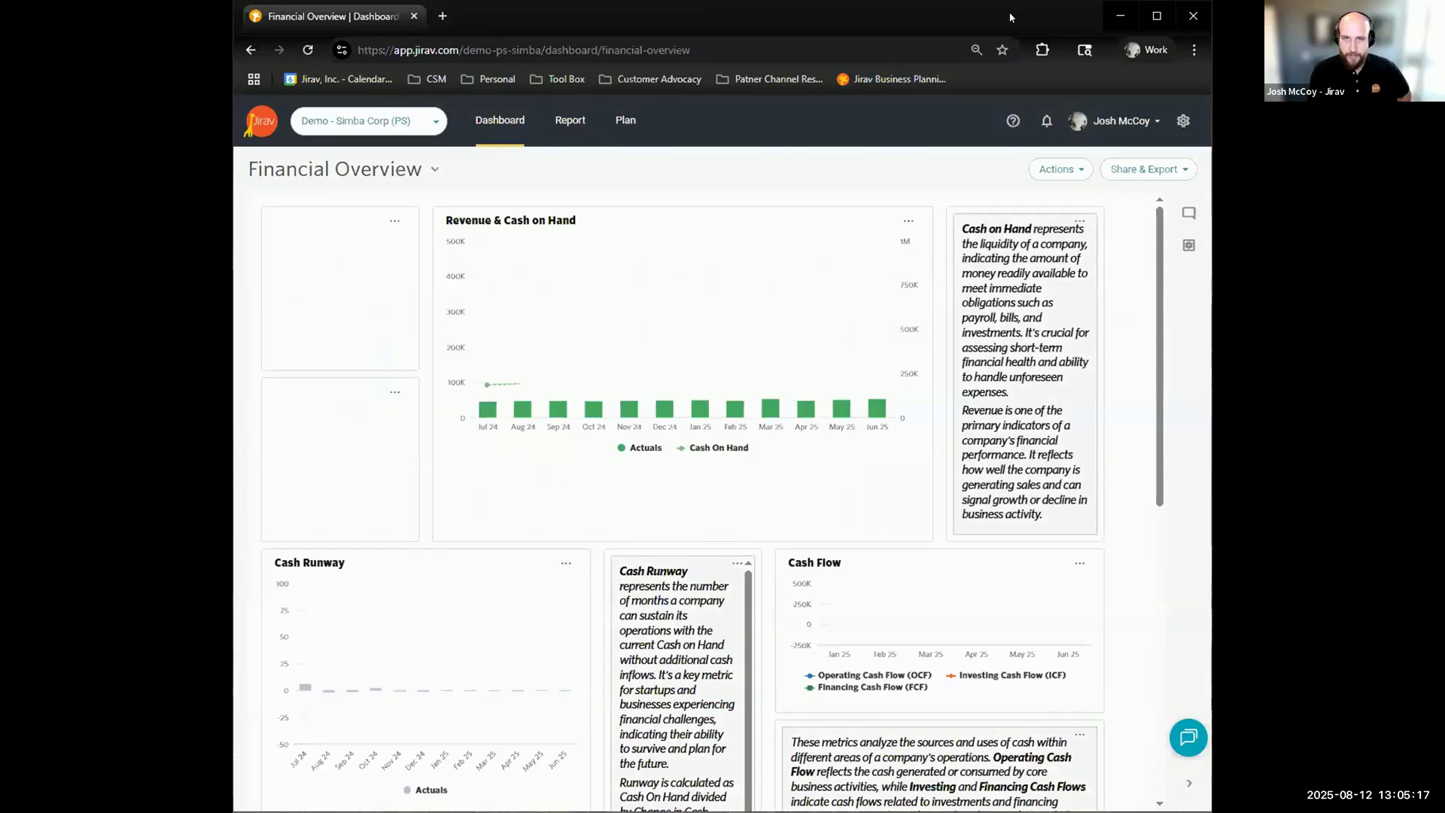
Start a new dashboard tile named "Revenue vs. AR" with the Vertical Bar type.
left_click(1054, 171)
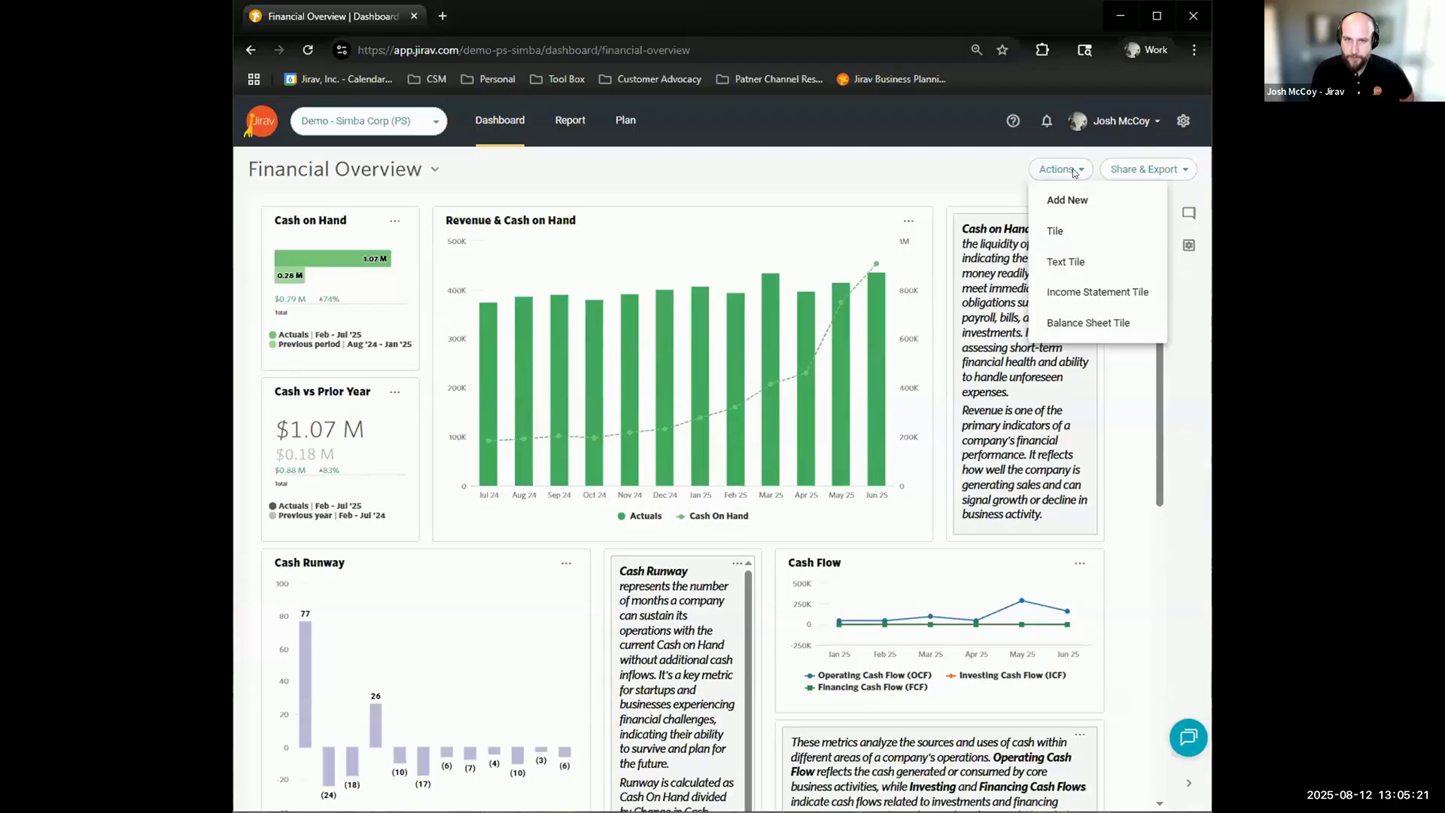
left_click(1052, 234)
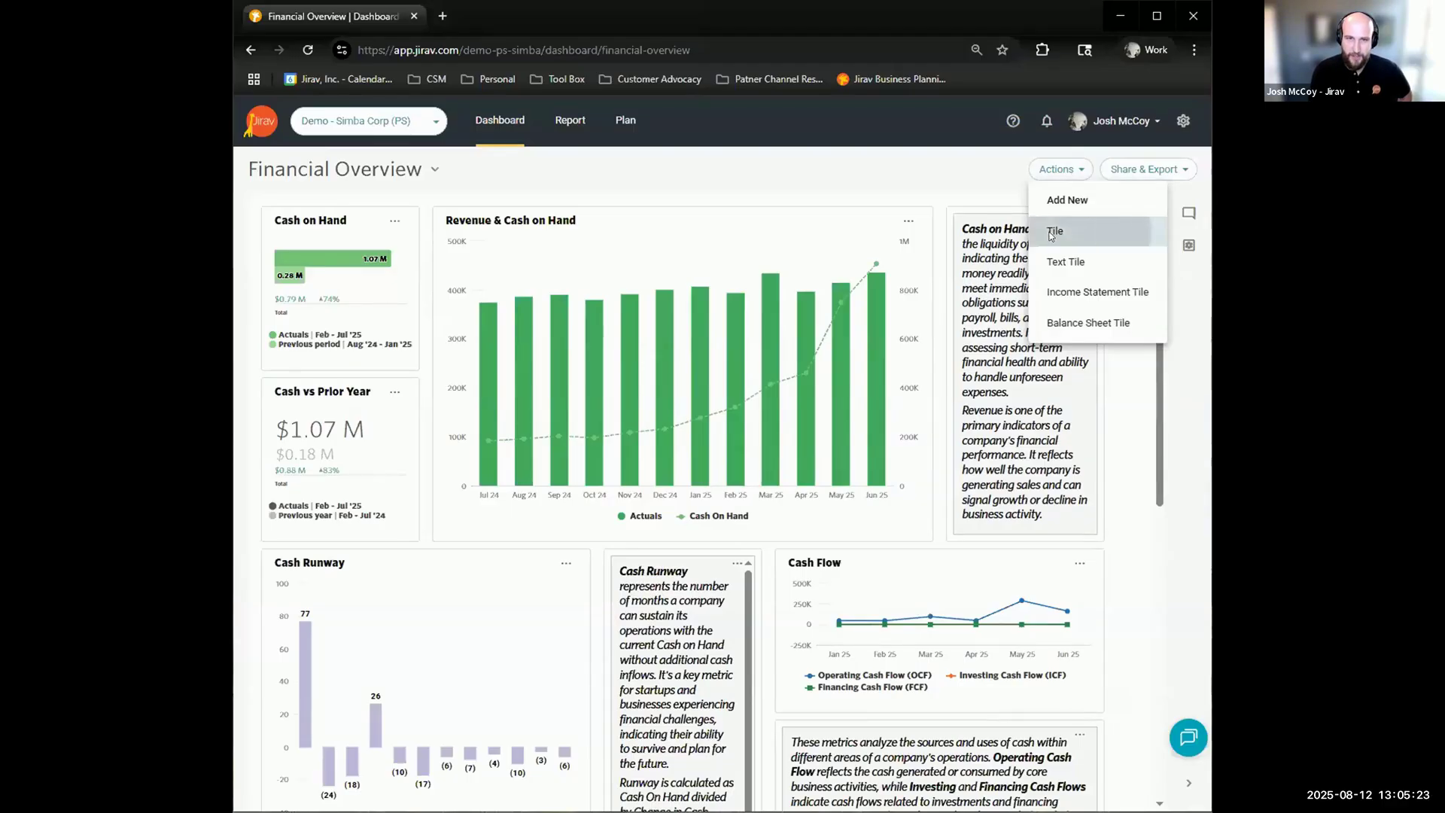
left_click(965, 239)
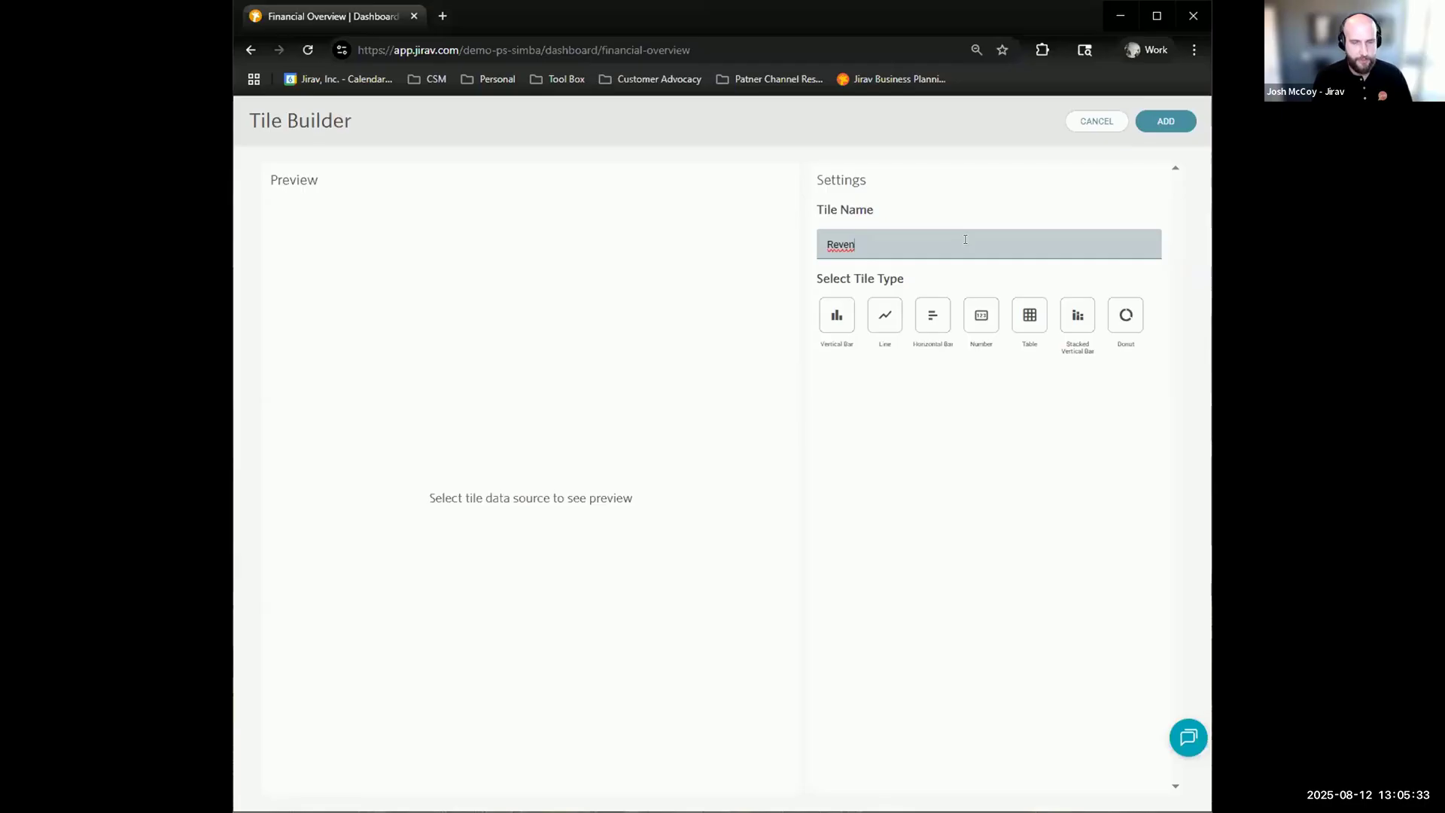
type("ue vs. AR")
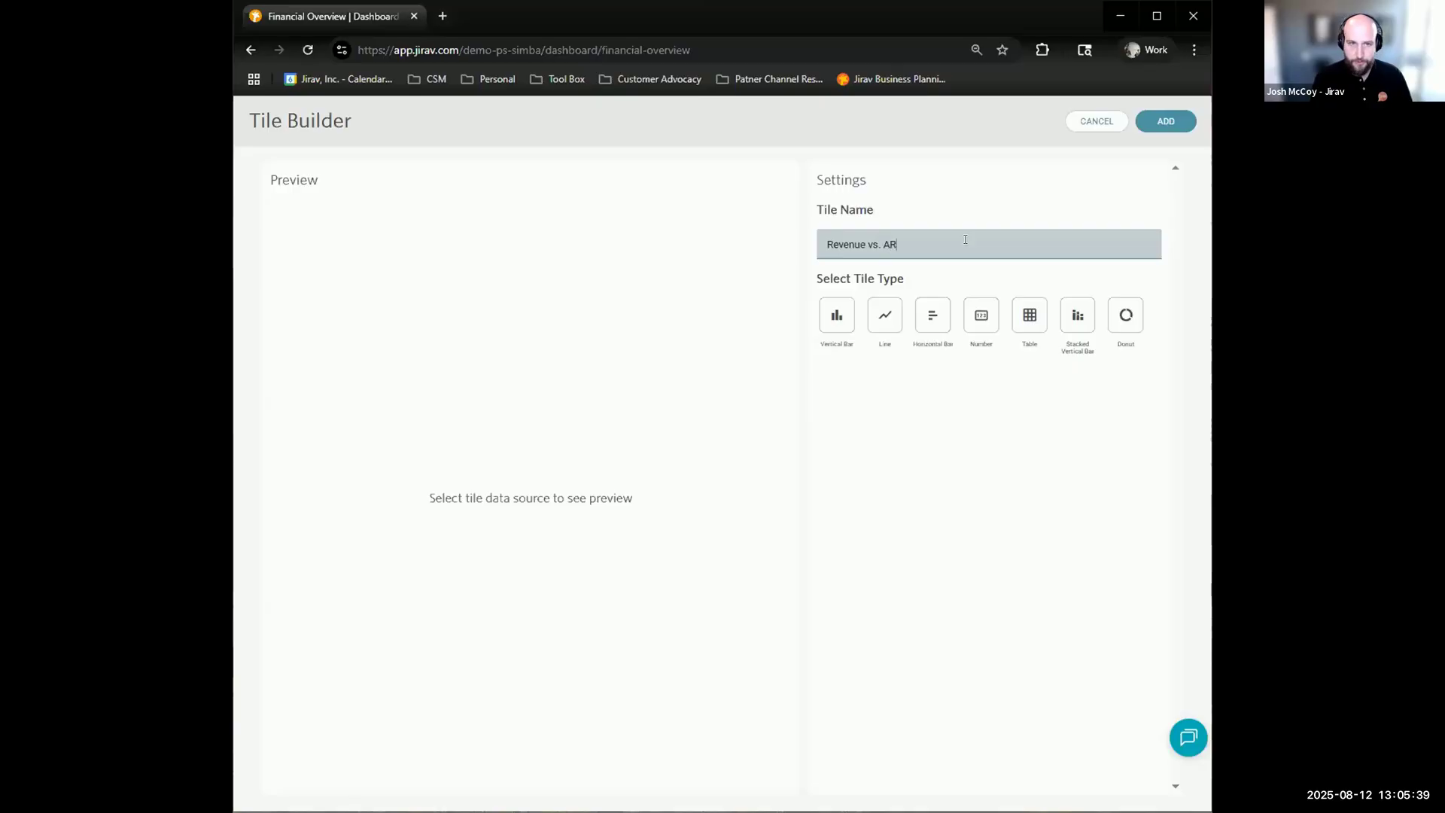
left_click(846, 322)
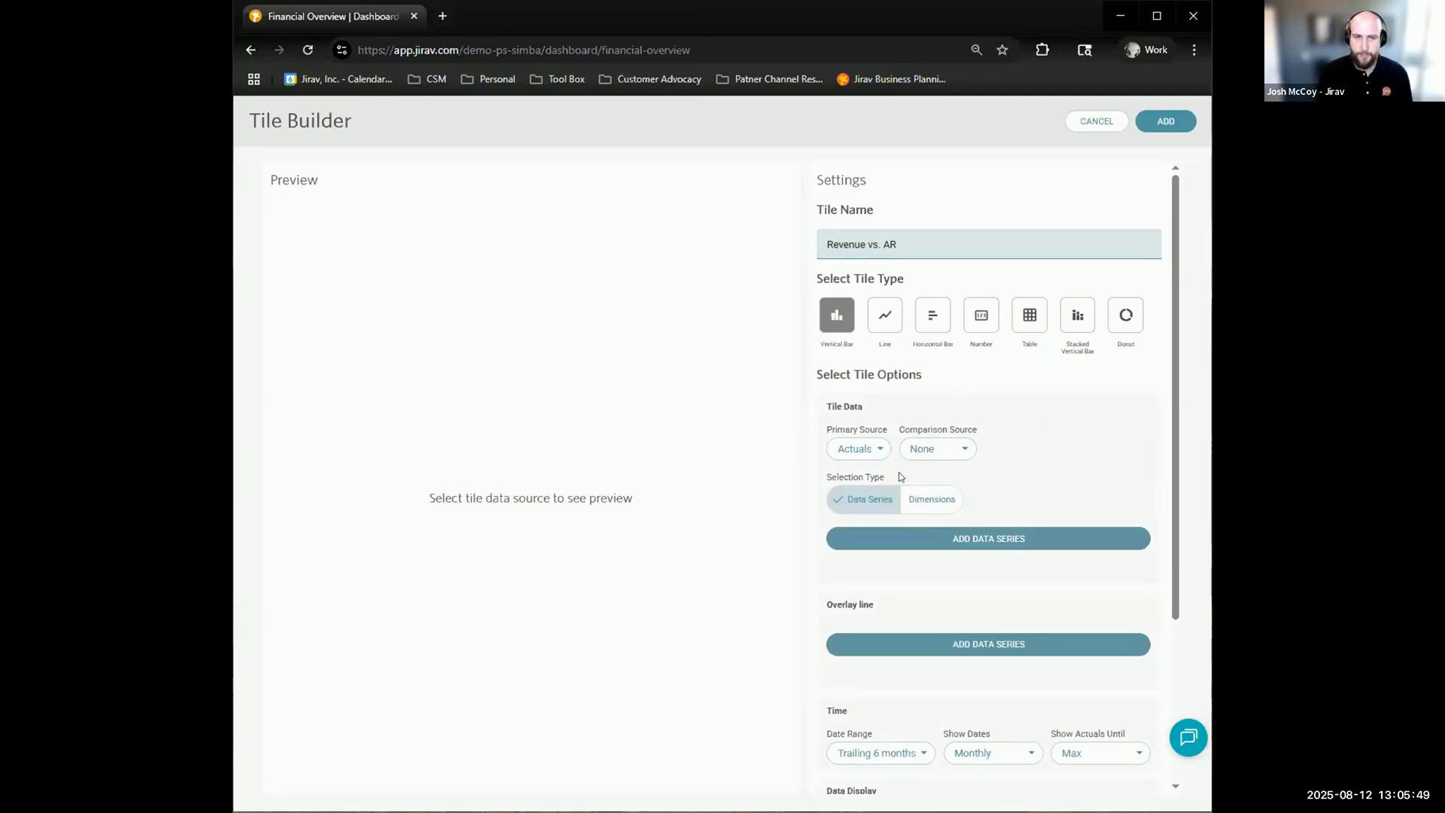
Add total Revenue from the Income Statement as the tile's first data series.
left_click(973, 537)
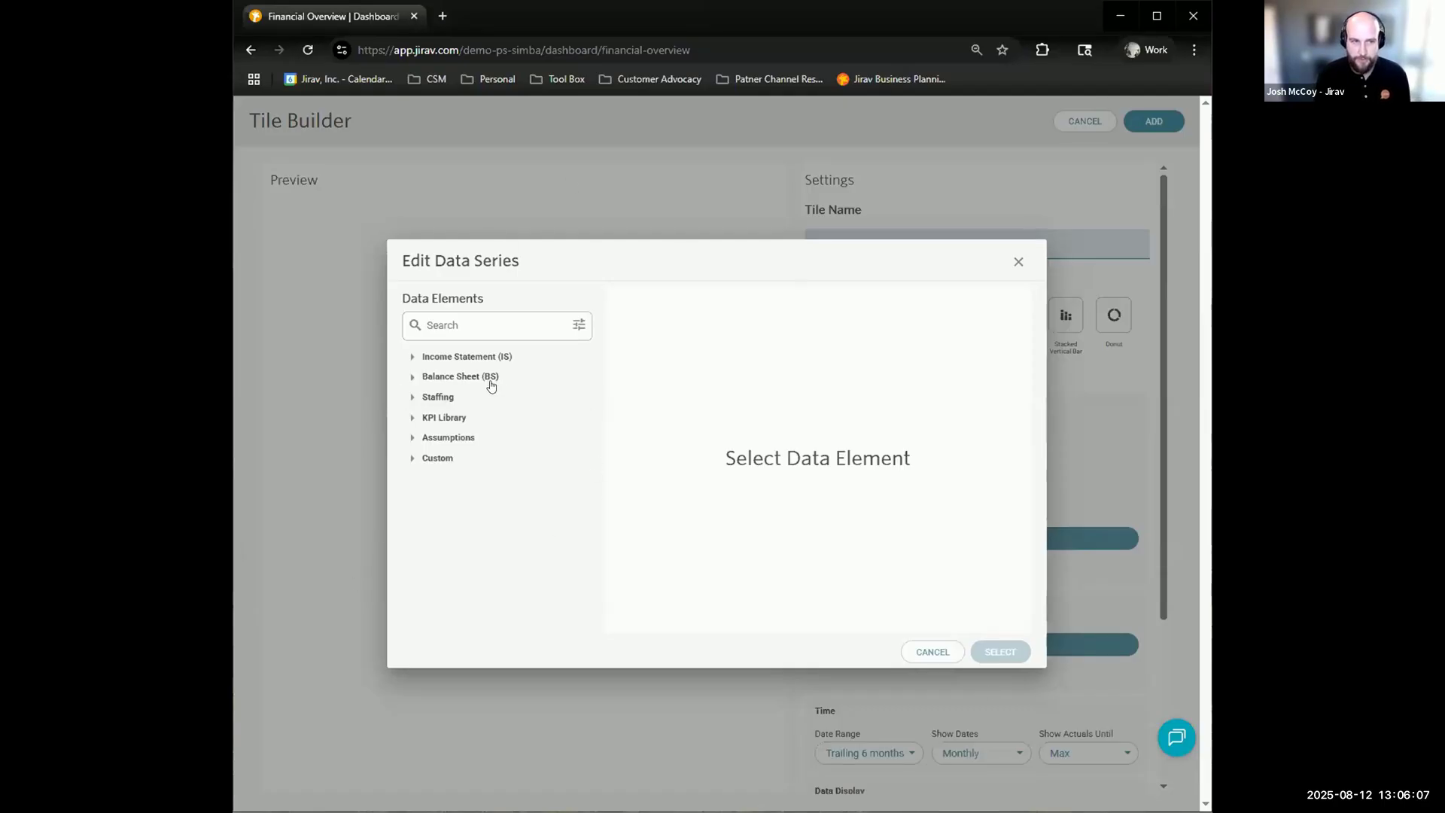
left_click(470, 359)
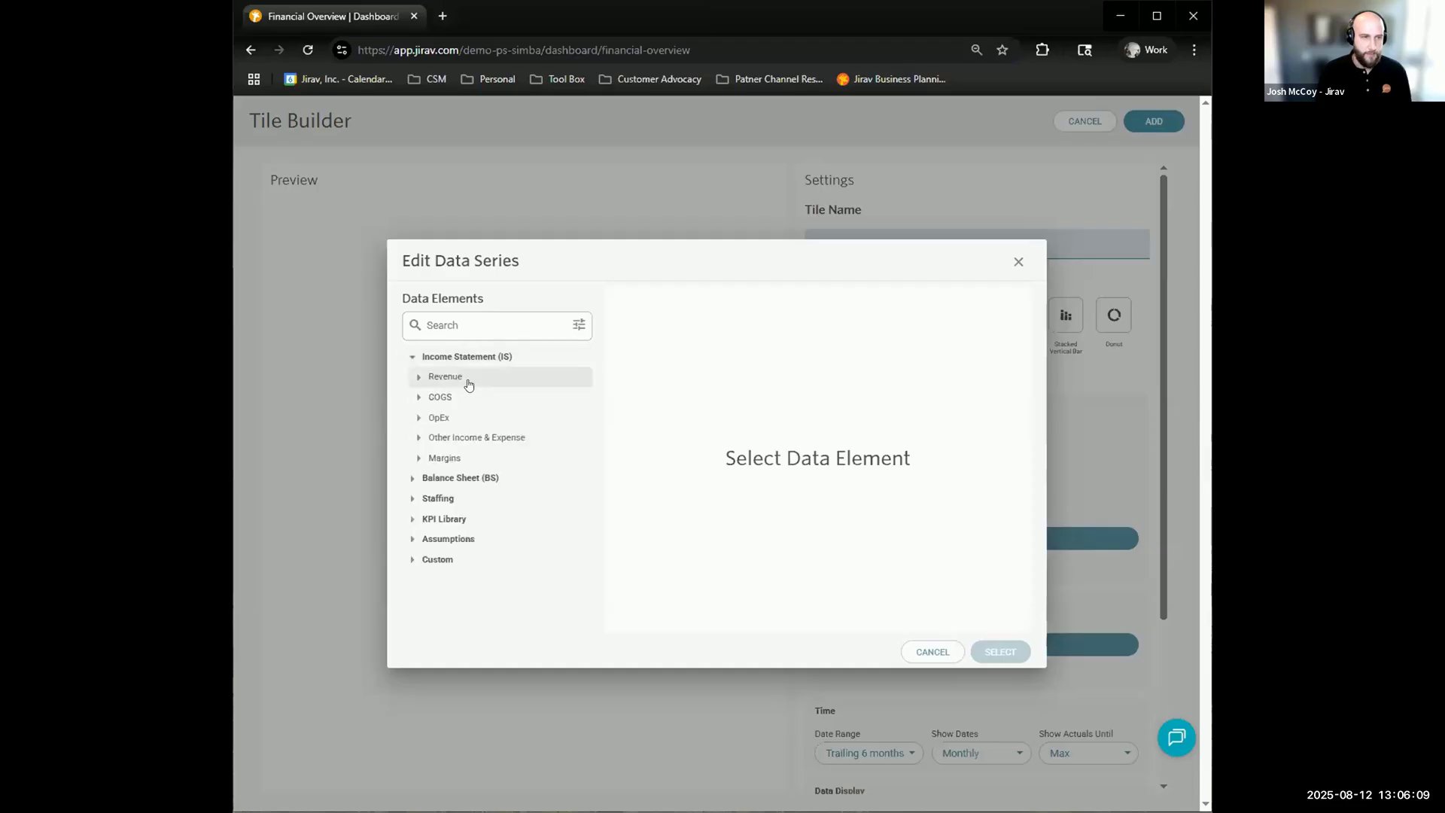
left_click(467, 377)
left_click(1023, 658)
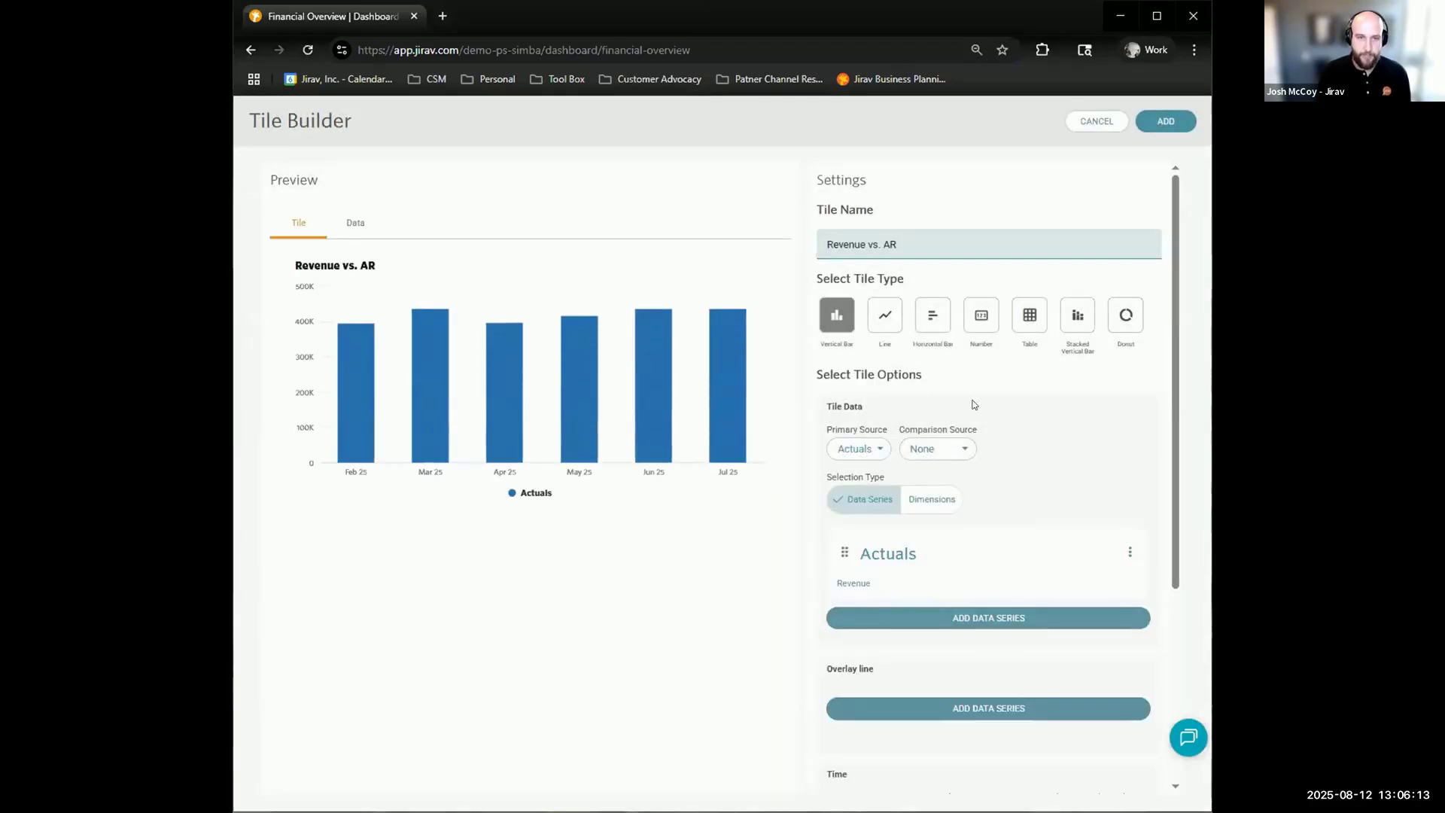
Add Accounts Receivable from the Balance Sheet's Other Current Assets as a second data series.
left_click(986, 624)
left_click(457, 376)
left_click(466, 396)
left_click(468, 418)
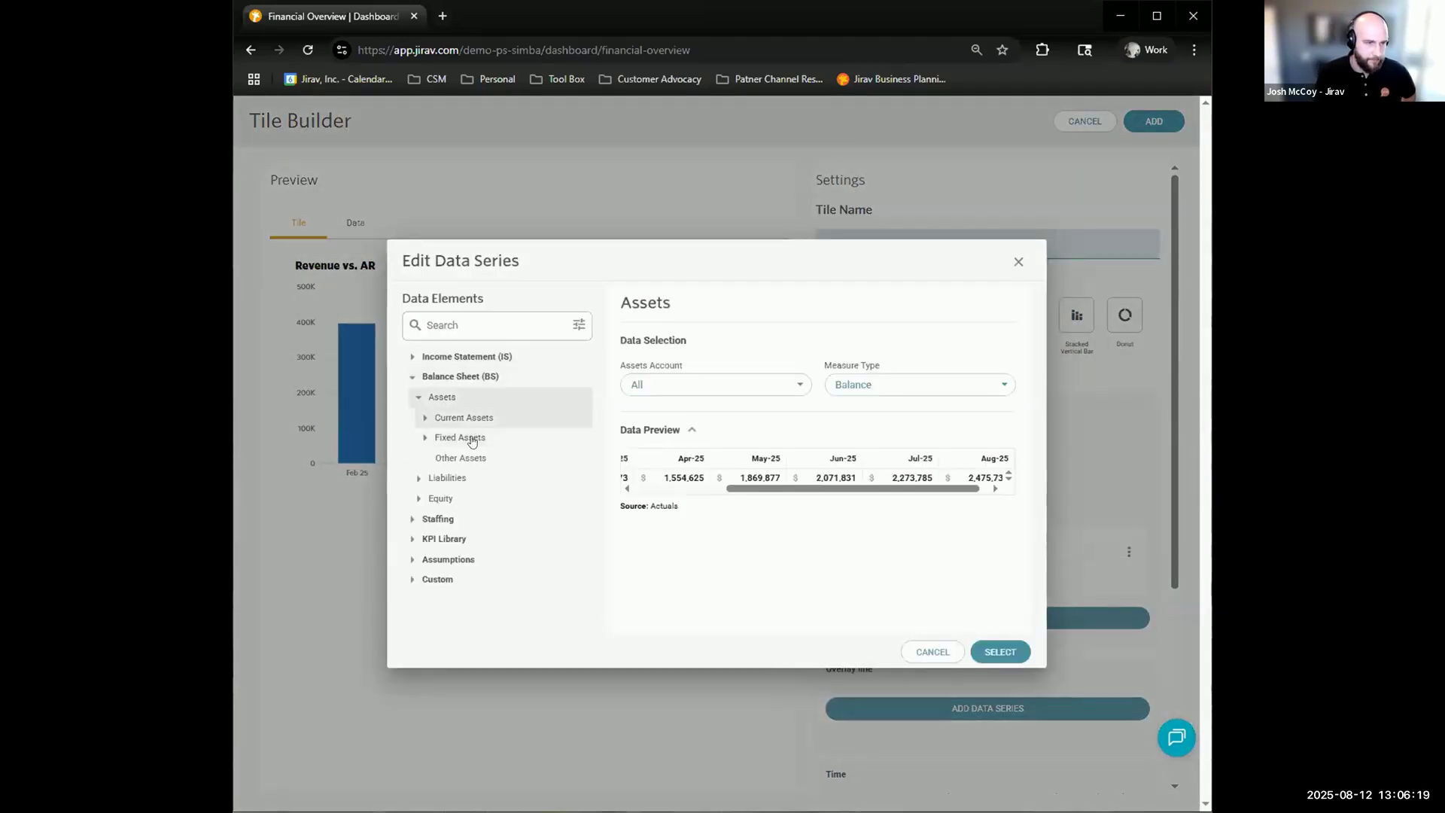
left_click(471, 458)
left_click(474, 477)
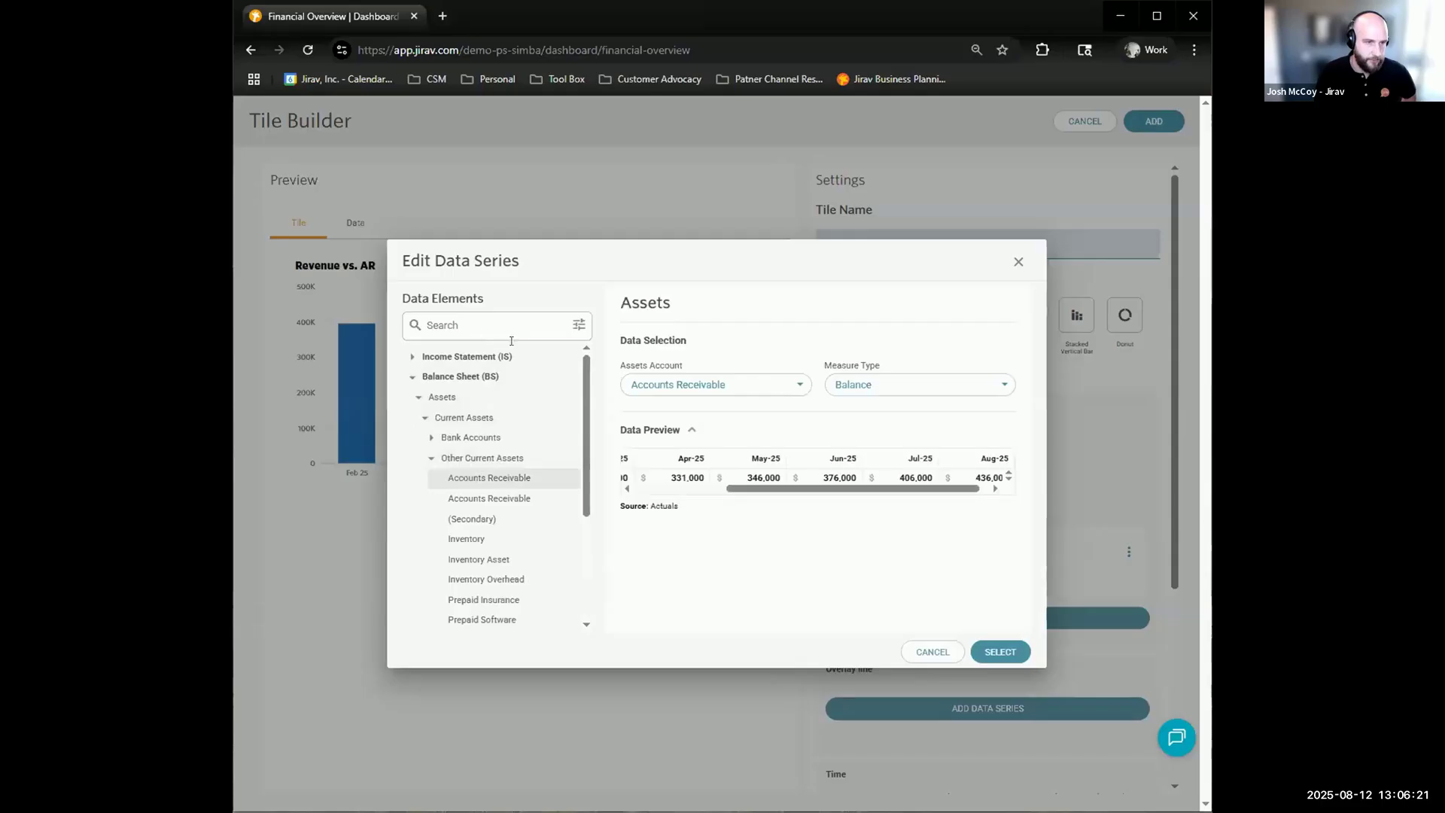
left_click(999, 651)
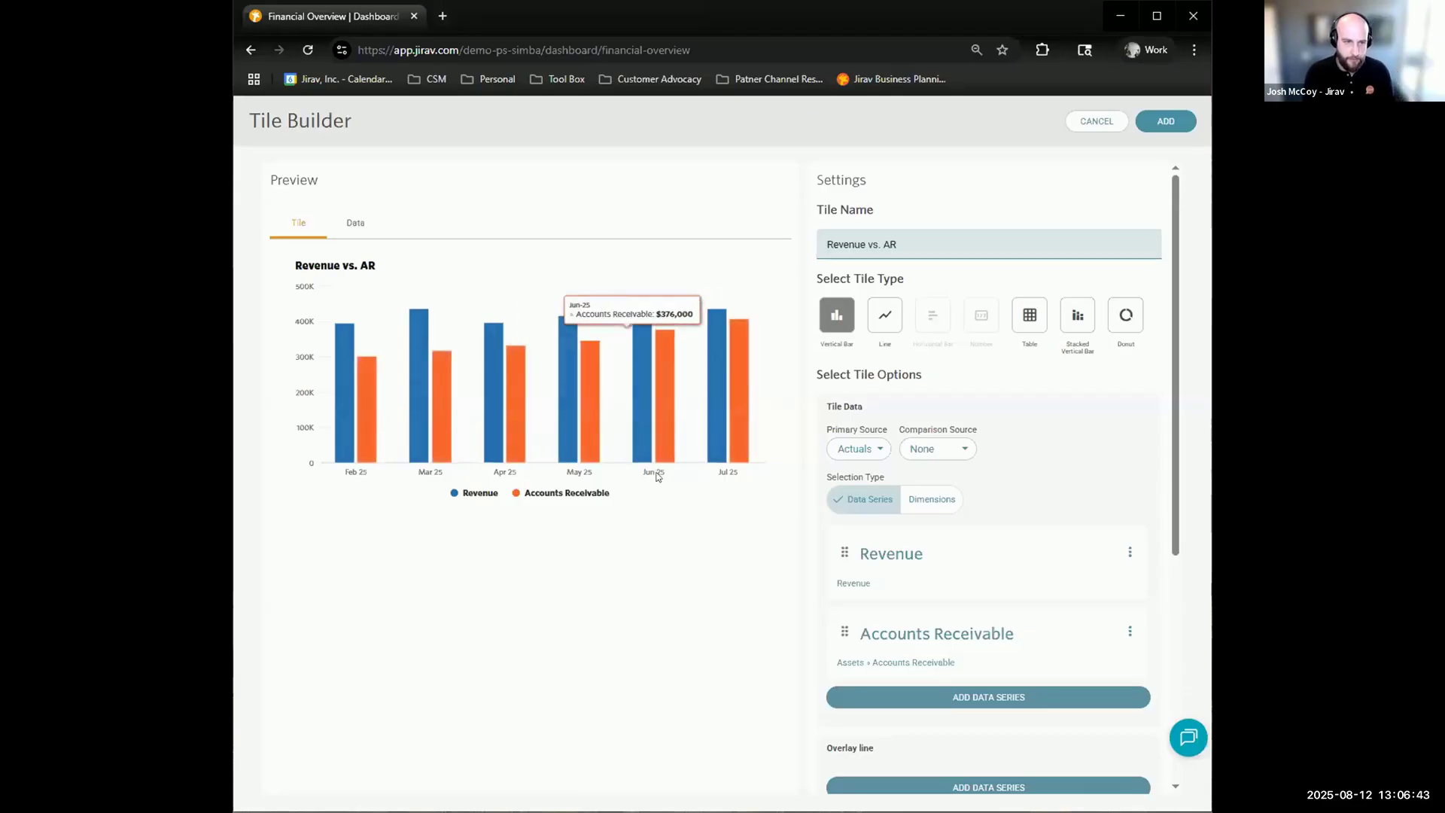
Add the Revenue vs. AR tile to the dashboard and widen it to match the Accounts Receivable & Accounts Payable tile above.
scroll(903, 377, "down", 3)
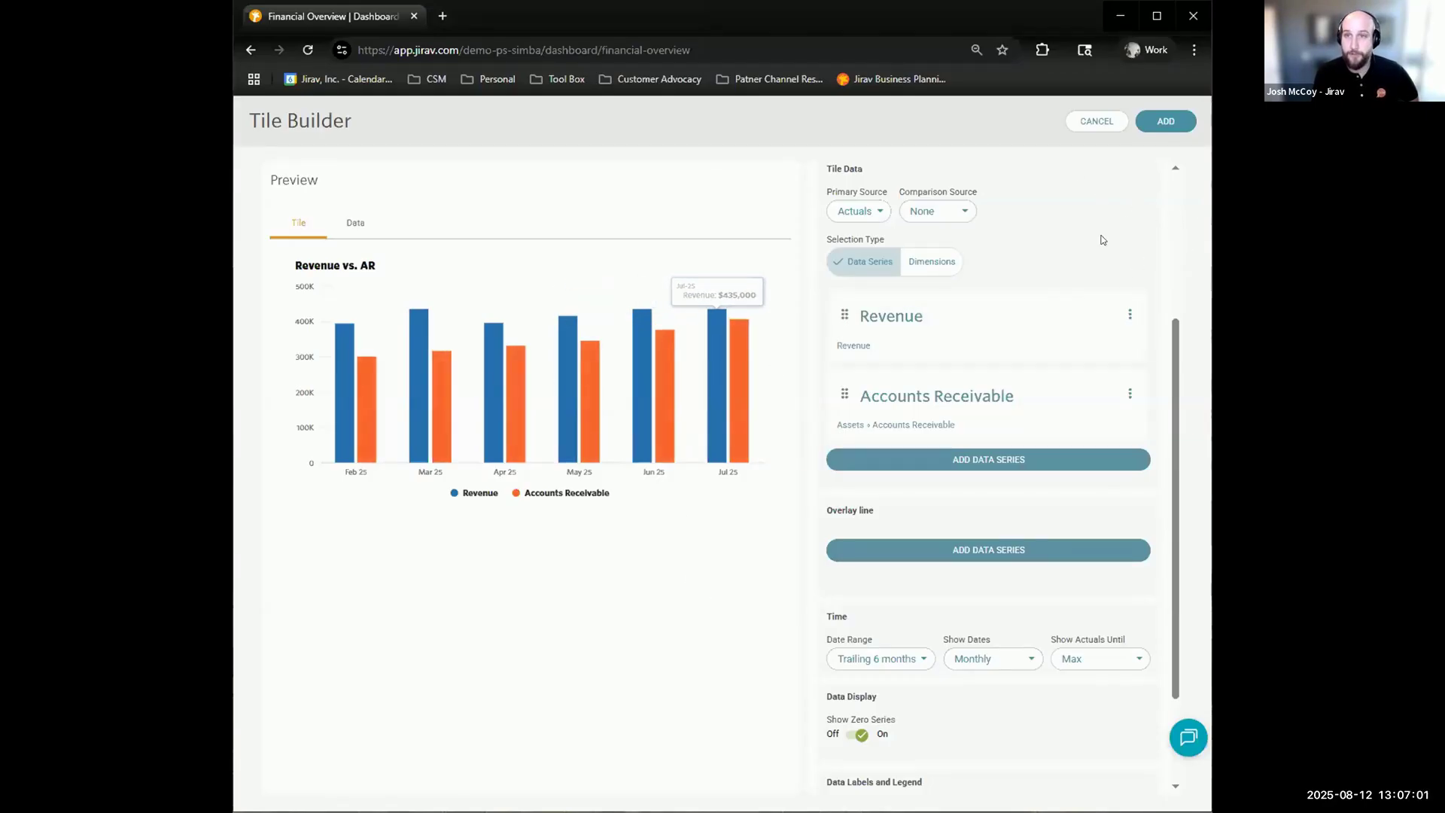
left_click(1141, 129)
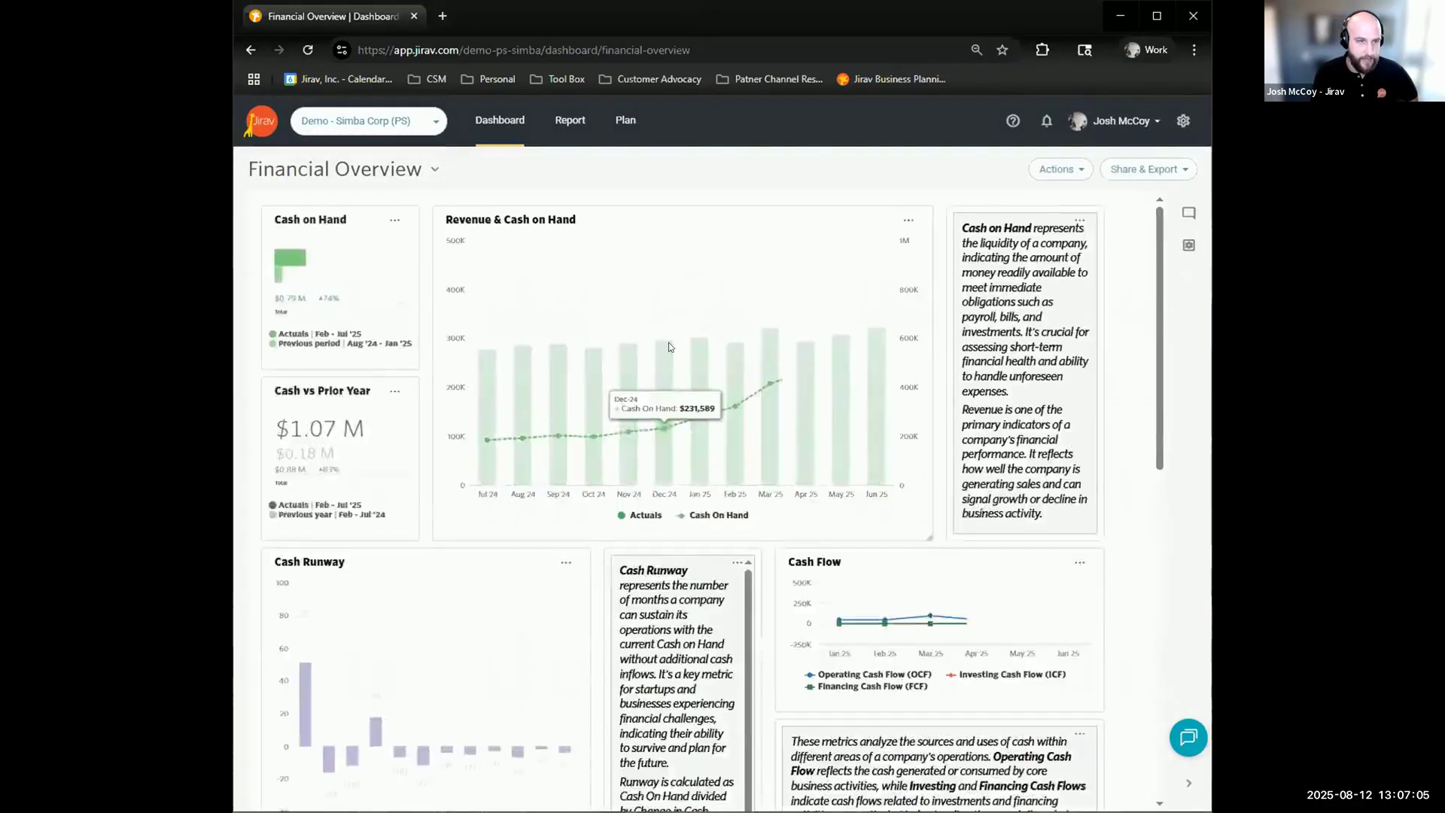
left_click_drag(416, 793, 760, 799)
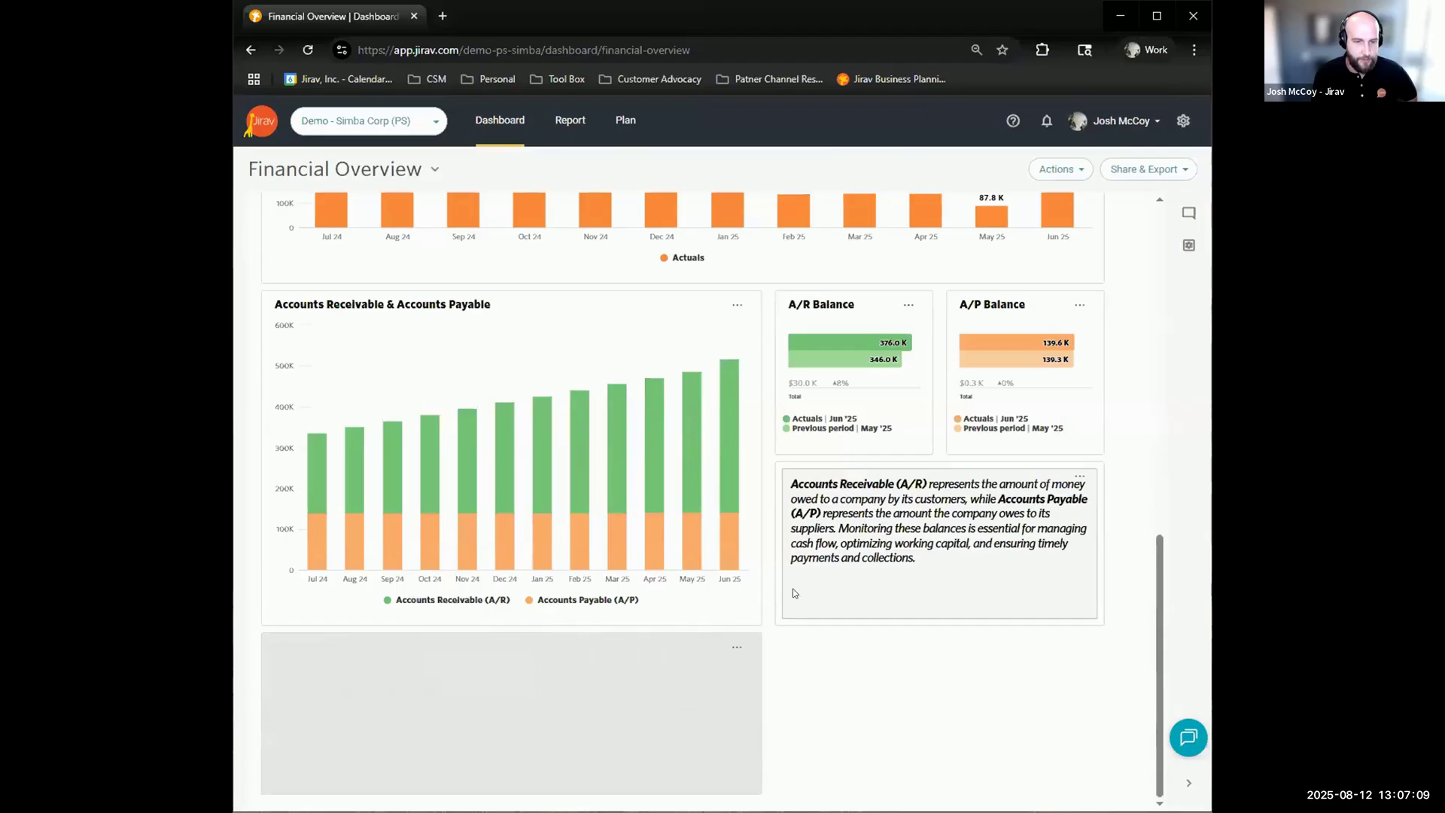
Start another new dashboard tile of the Vertical Bar type and name it "Revenue | GM%".
left_click(1061, 169)
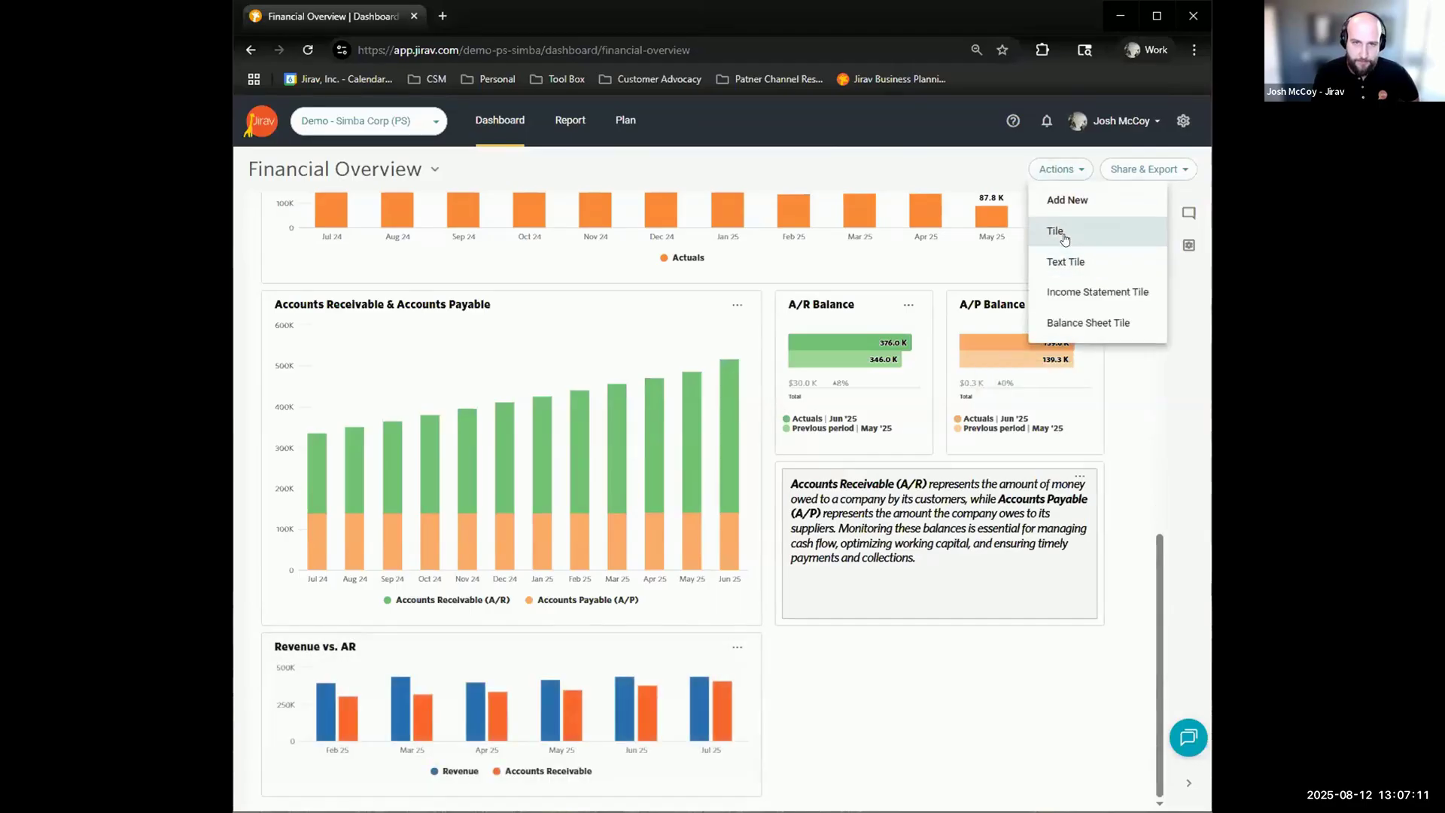
left_click(1056, 232)
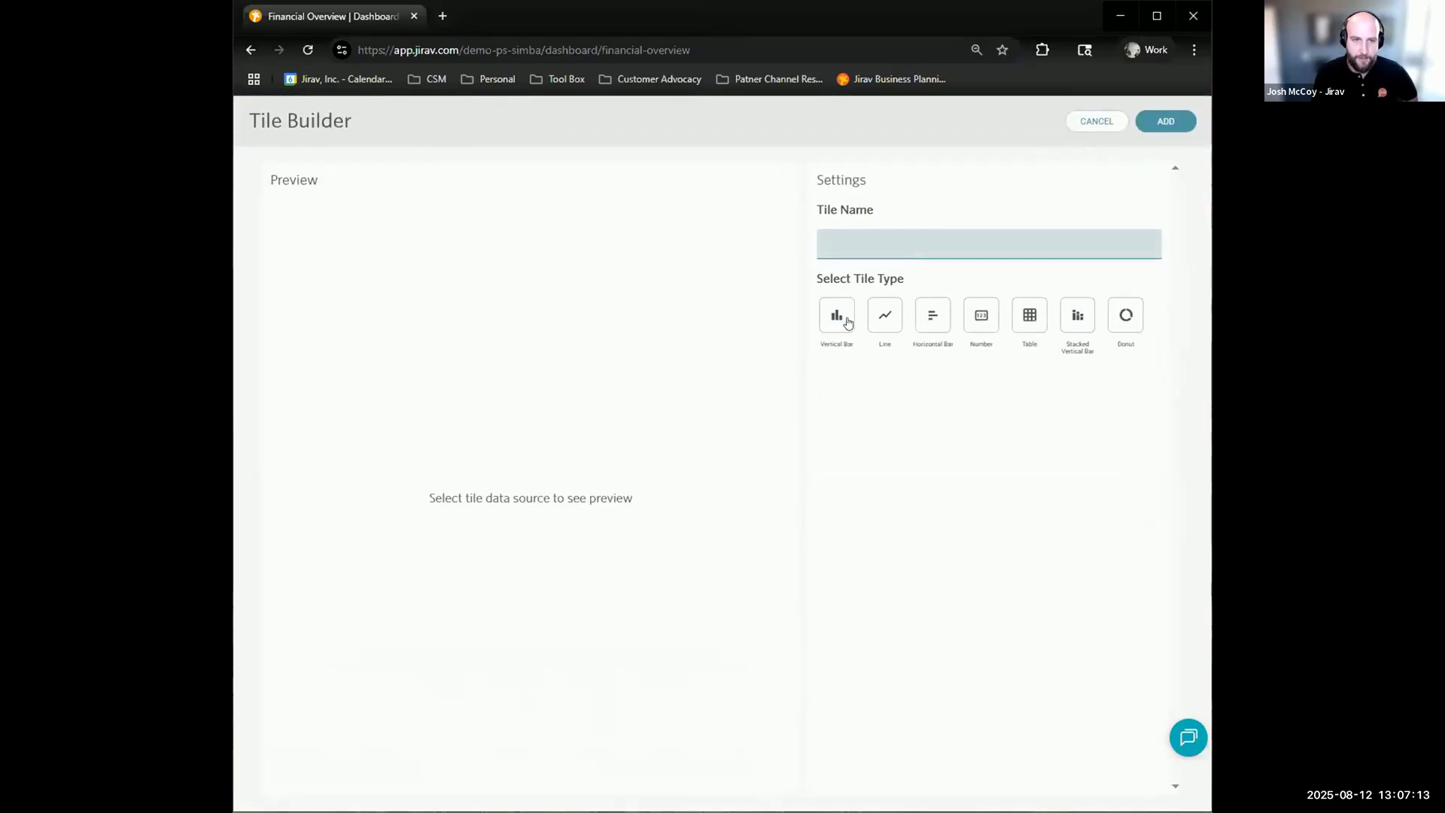
left_click(836, 324)
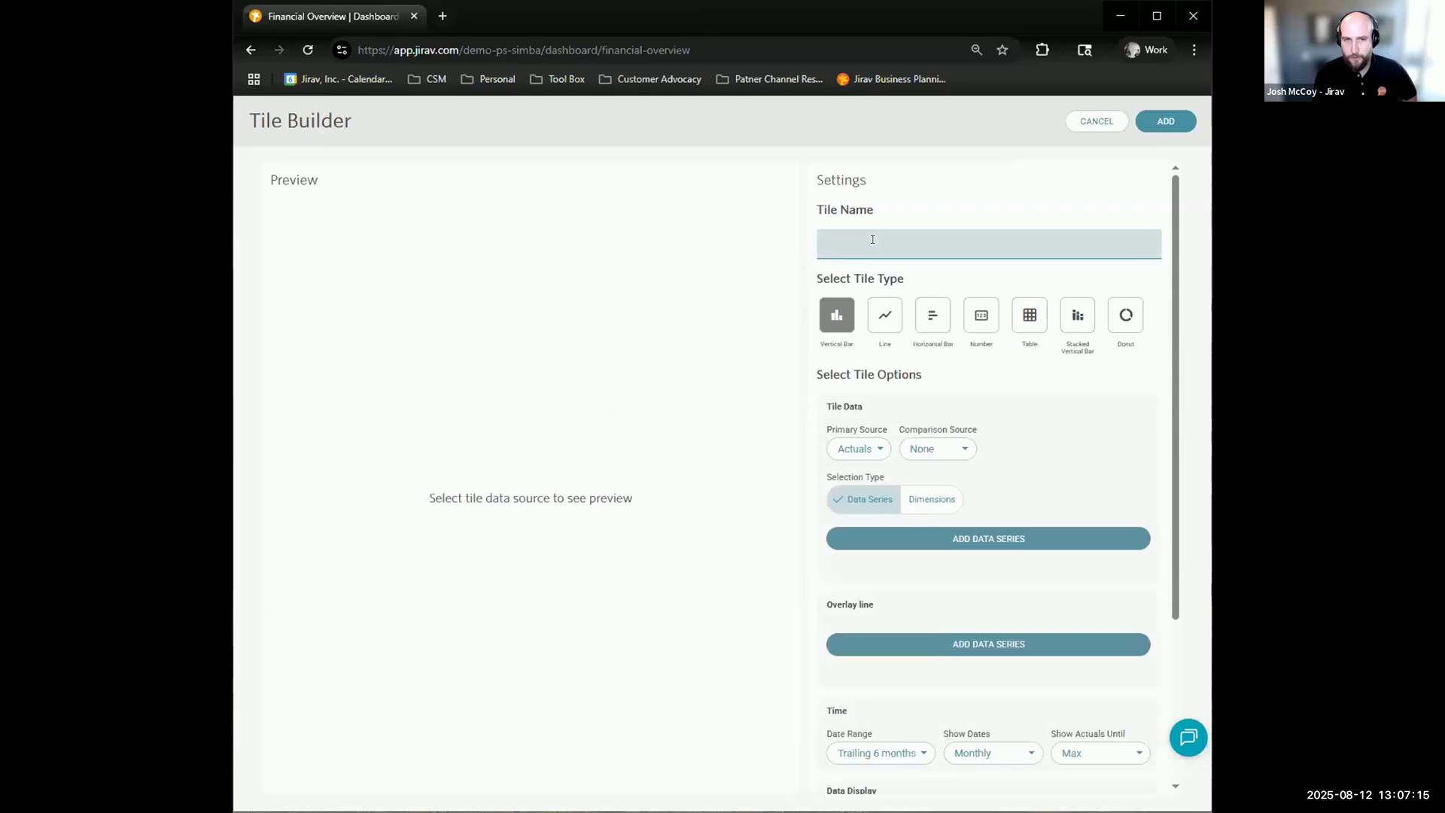
left_click(933, 238)
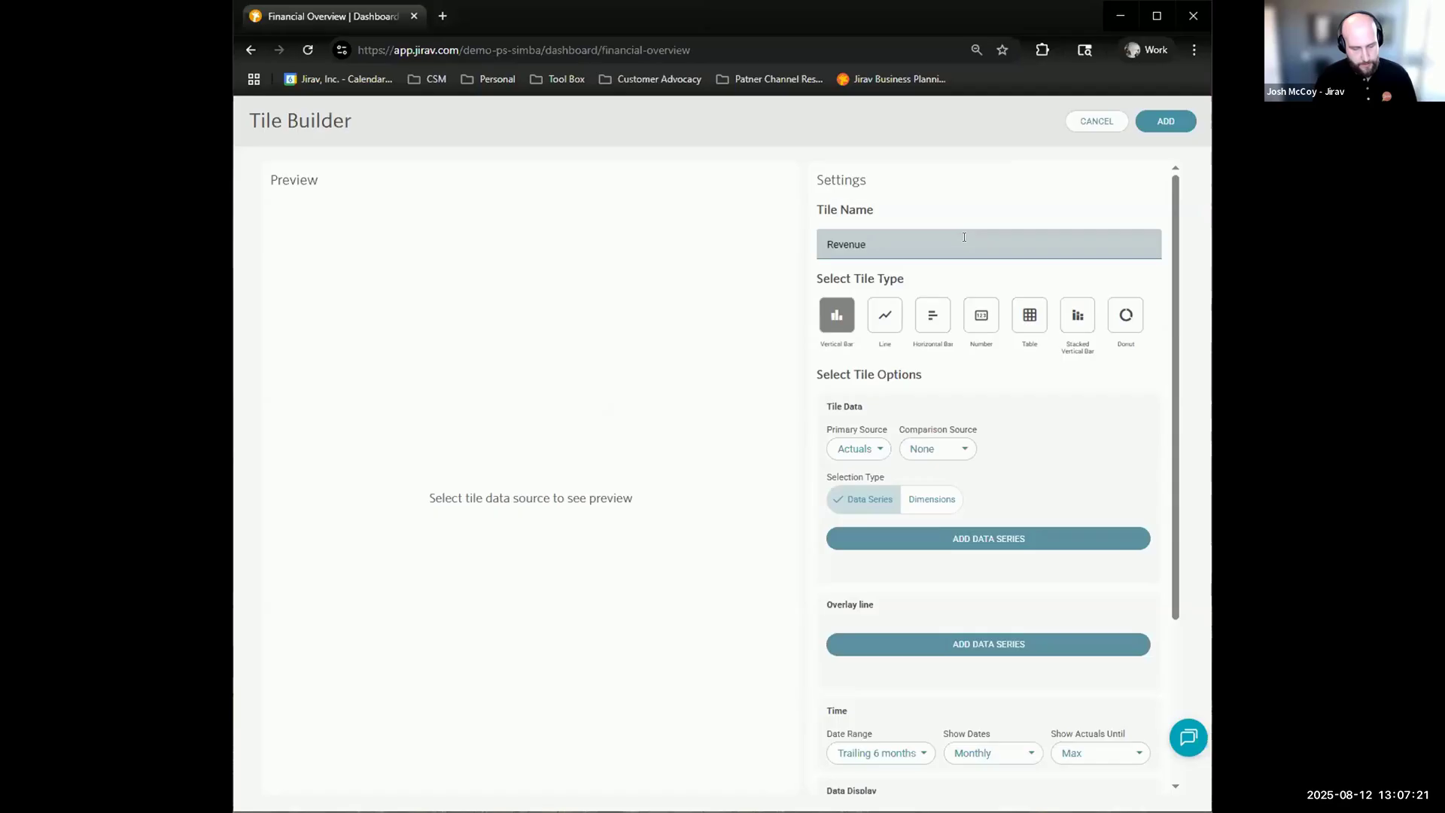
type("Revenue | G<%")
key("BackSpace")
key("BackSpace")
key("BackSpace")
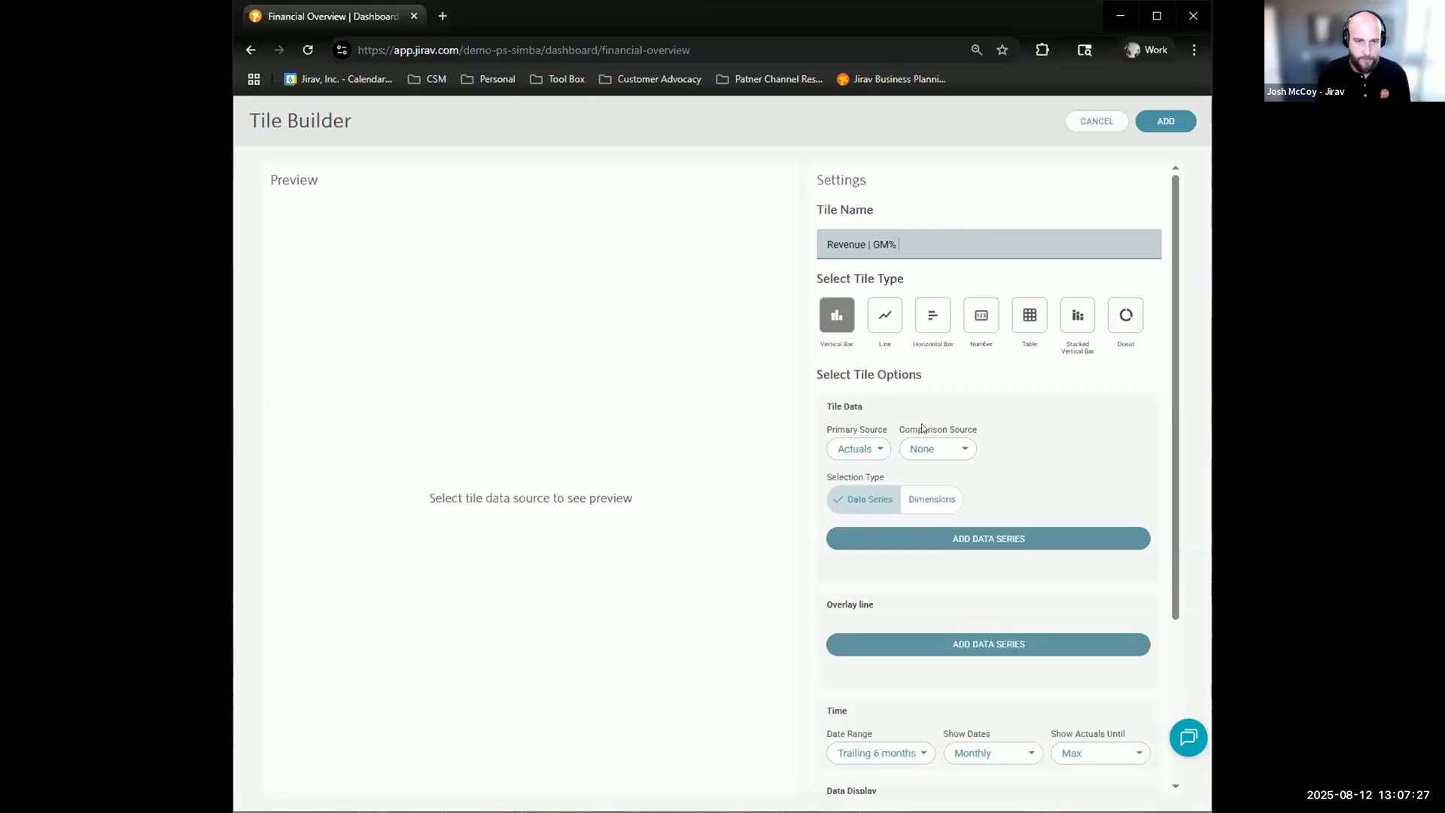
Add Revenue from the Income Statement as the bar data series of the Revenue | GM% tile.
scroll(915, 336, "down", 3)
left_click(964, 312)
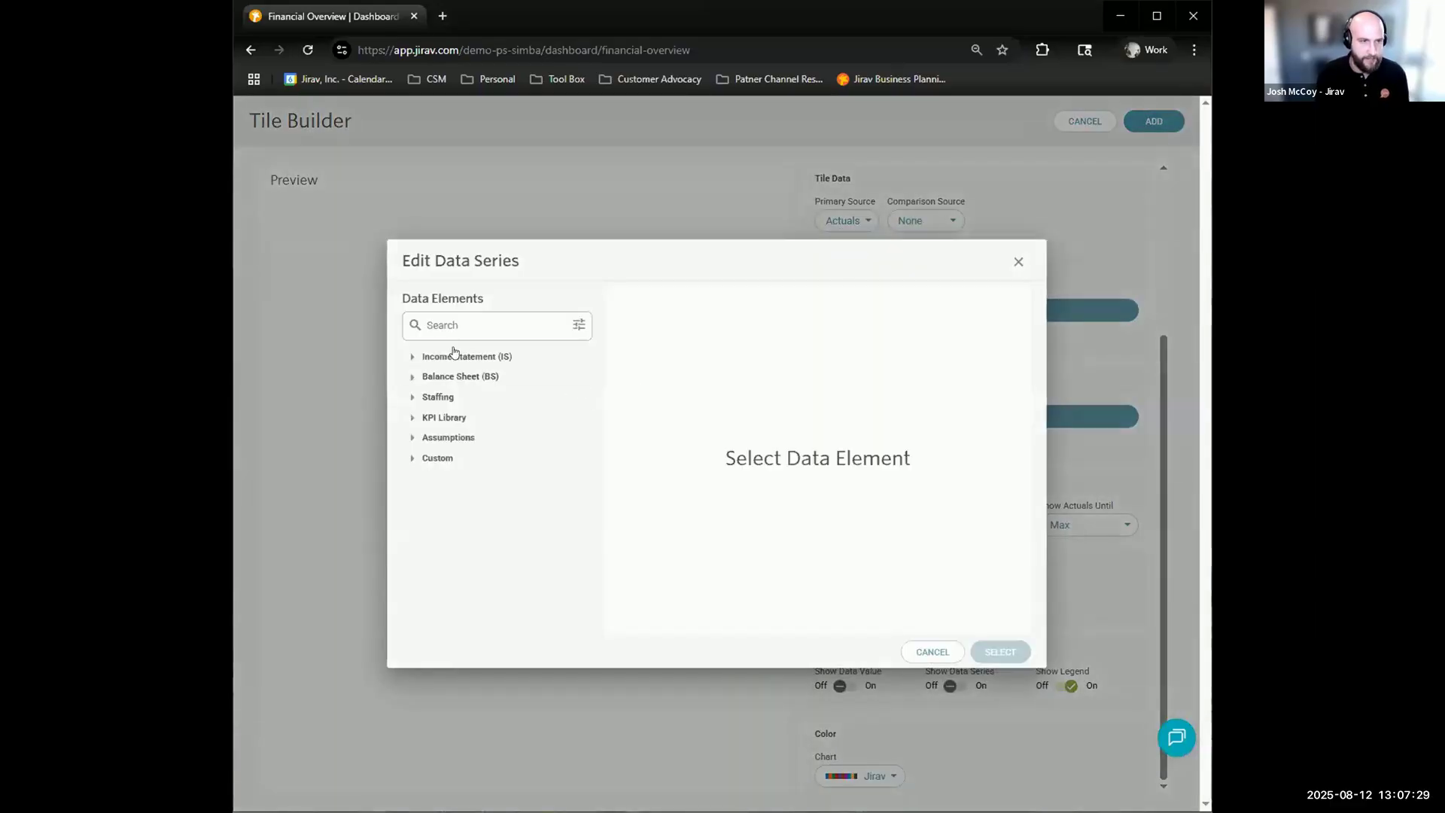
left_click(454, 358)
left_click(469, 382)
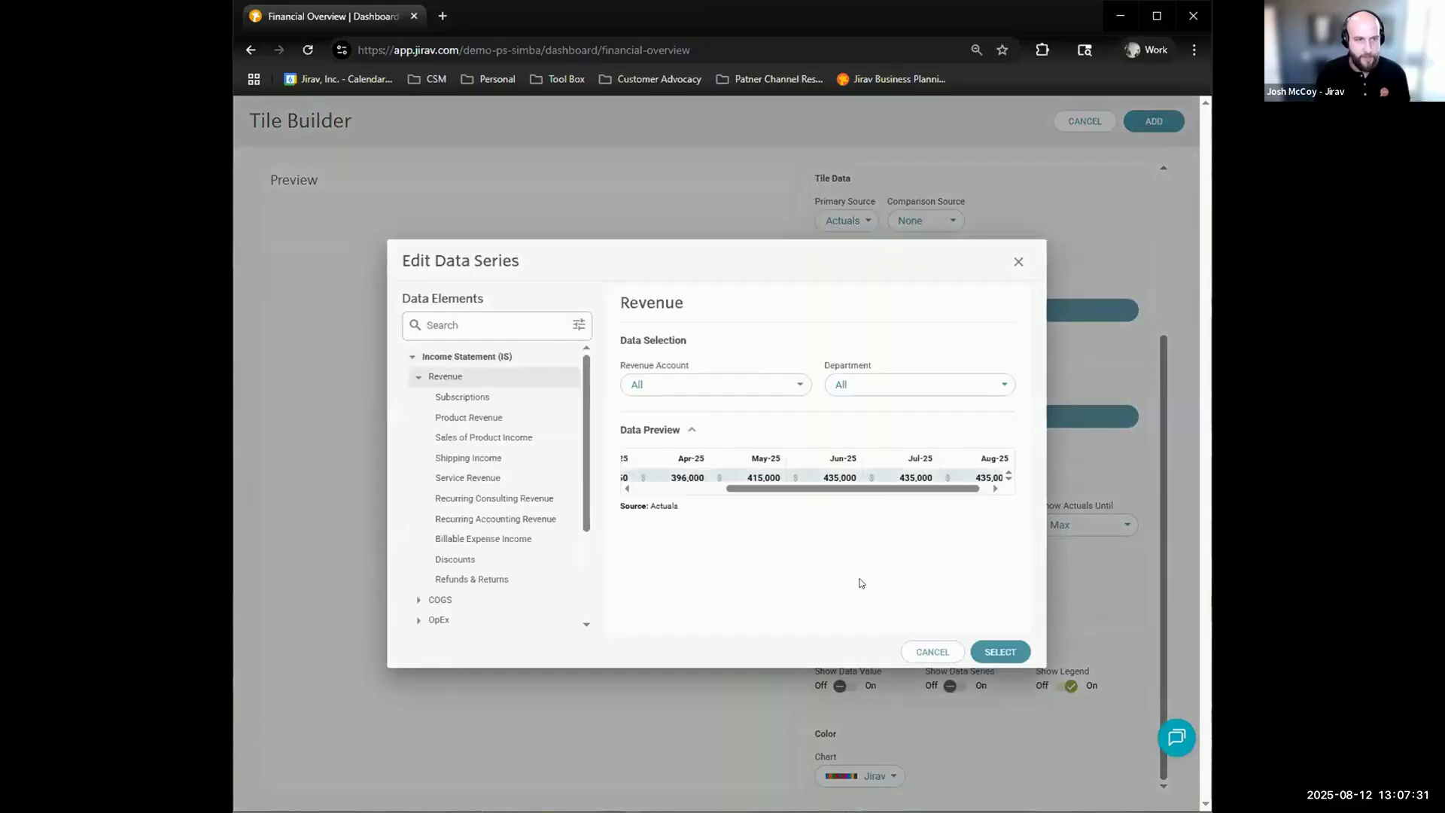
left_click(1000, 653)
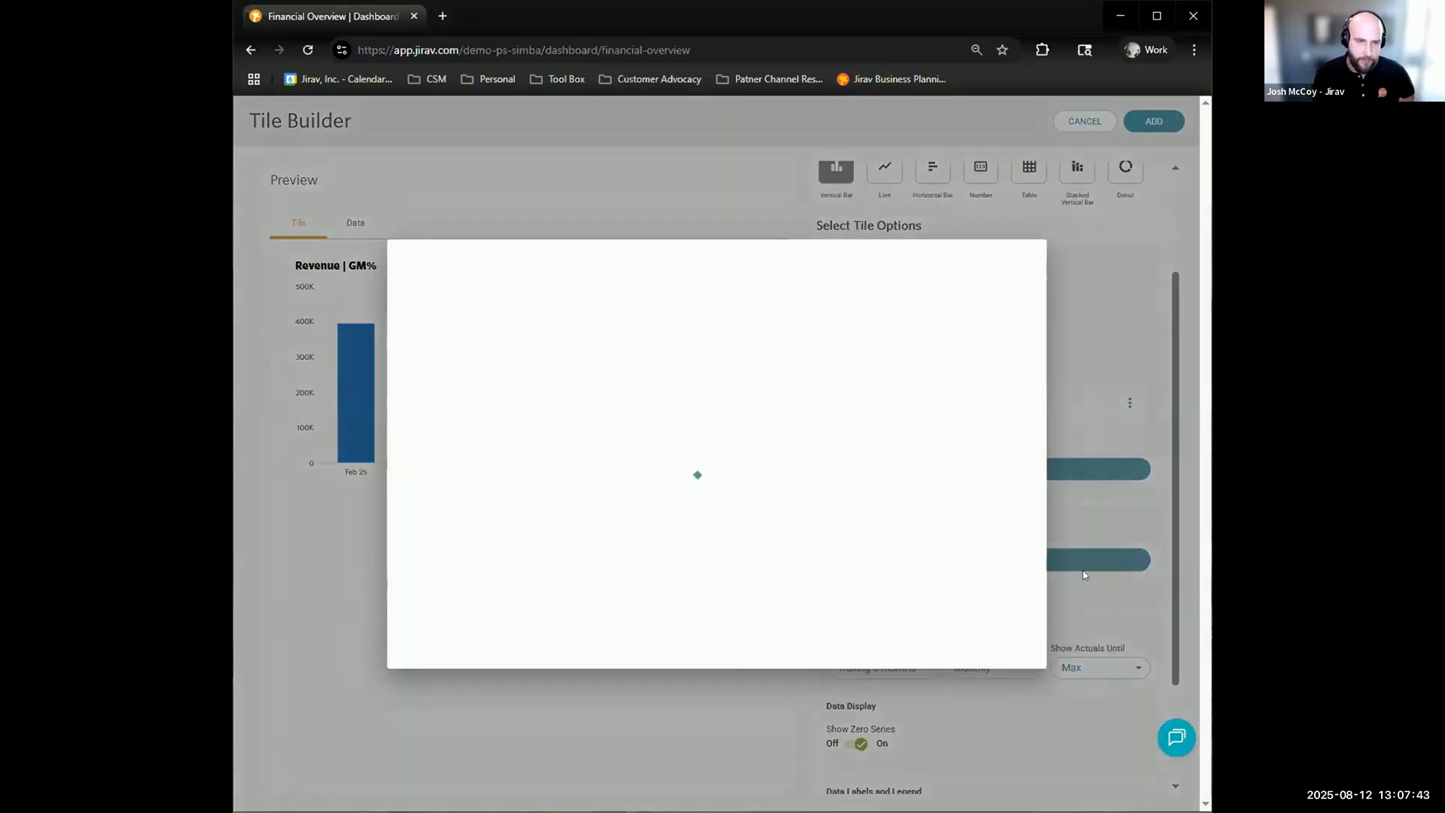
Add Gross Margin % from the Income Statement's Margins as the overlay line of the Revenue | GM% tile.
left_click(1000, 561)
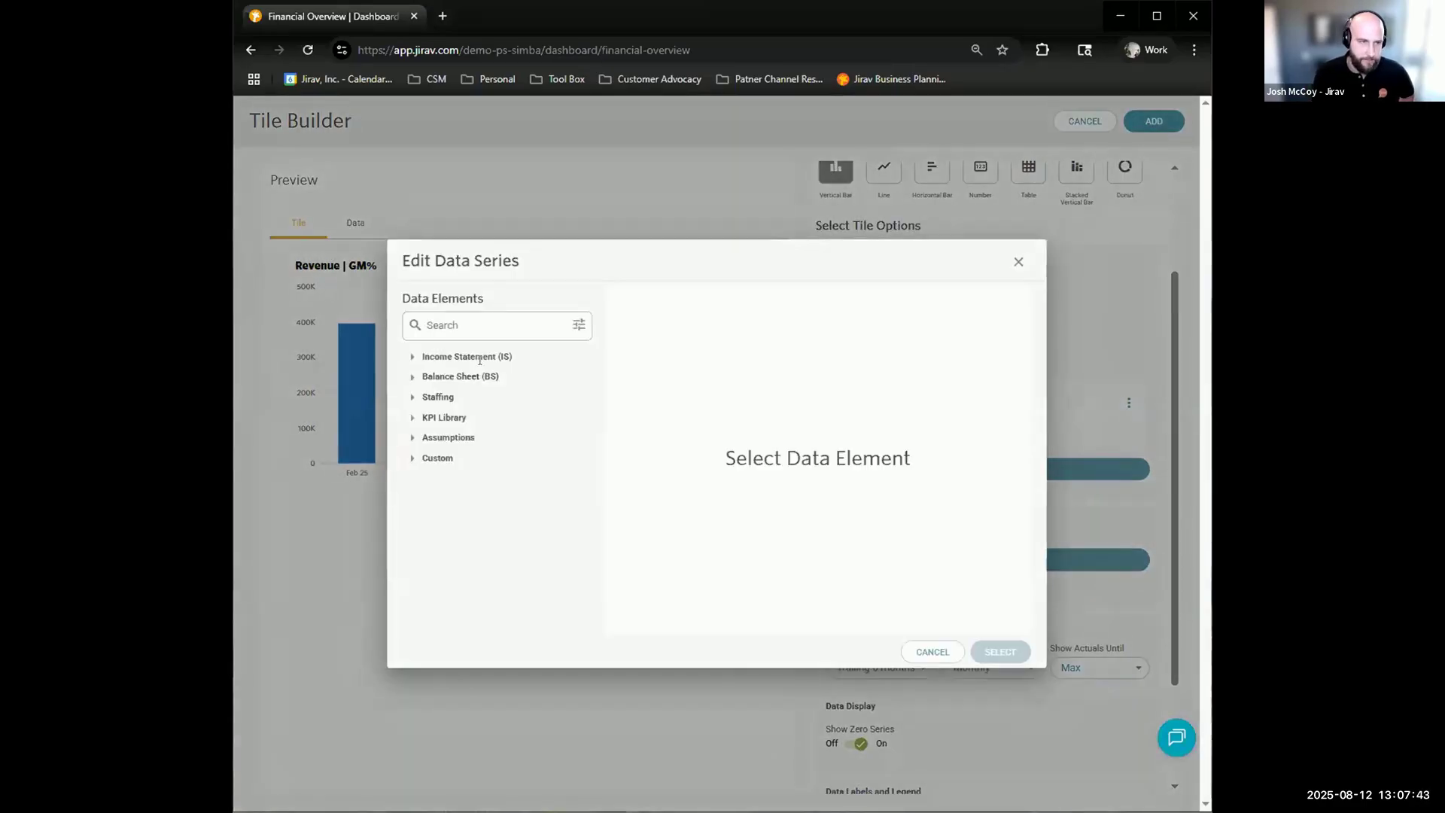
left_click(461, 357)
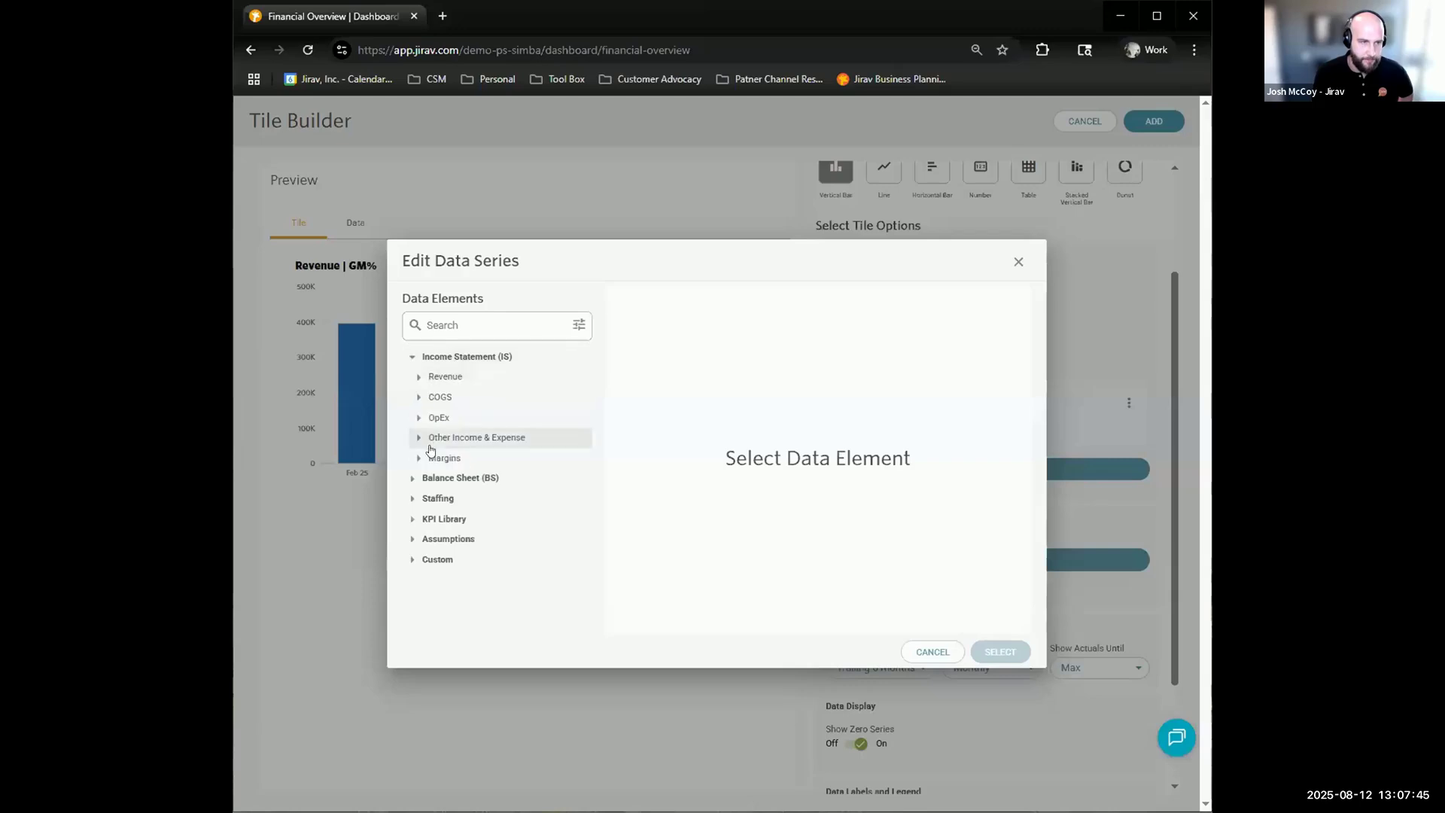
left_click(438, 458)
left_click(480, 496)
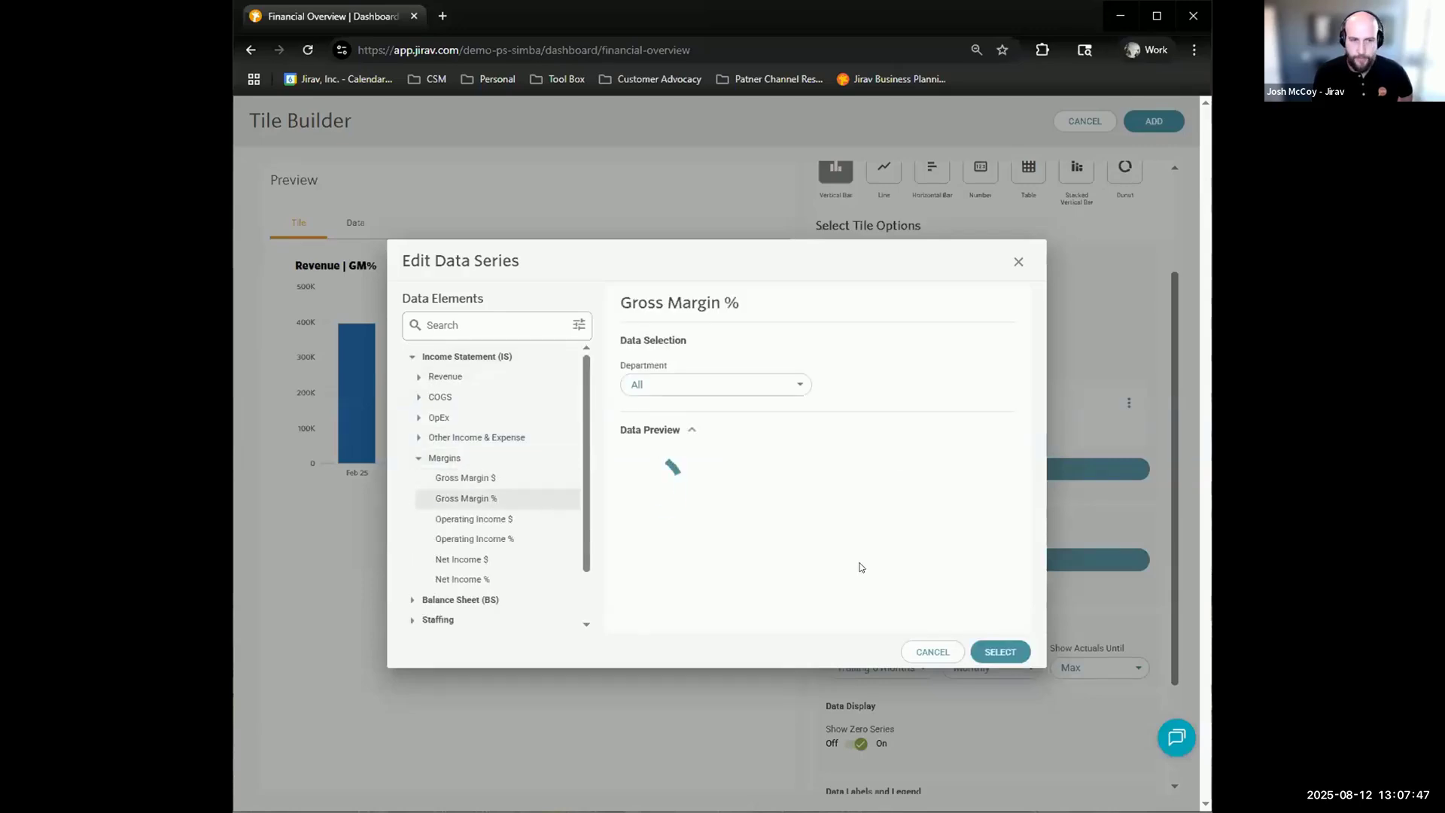
left_click(999, 651)
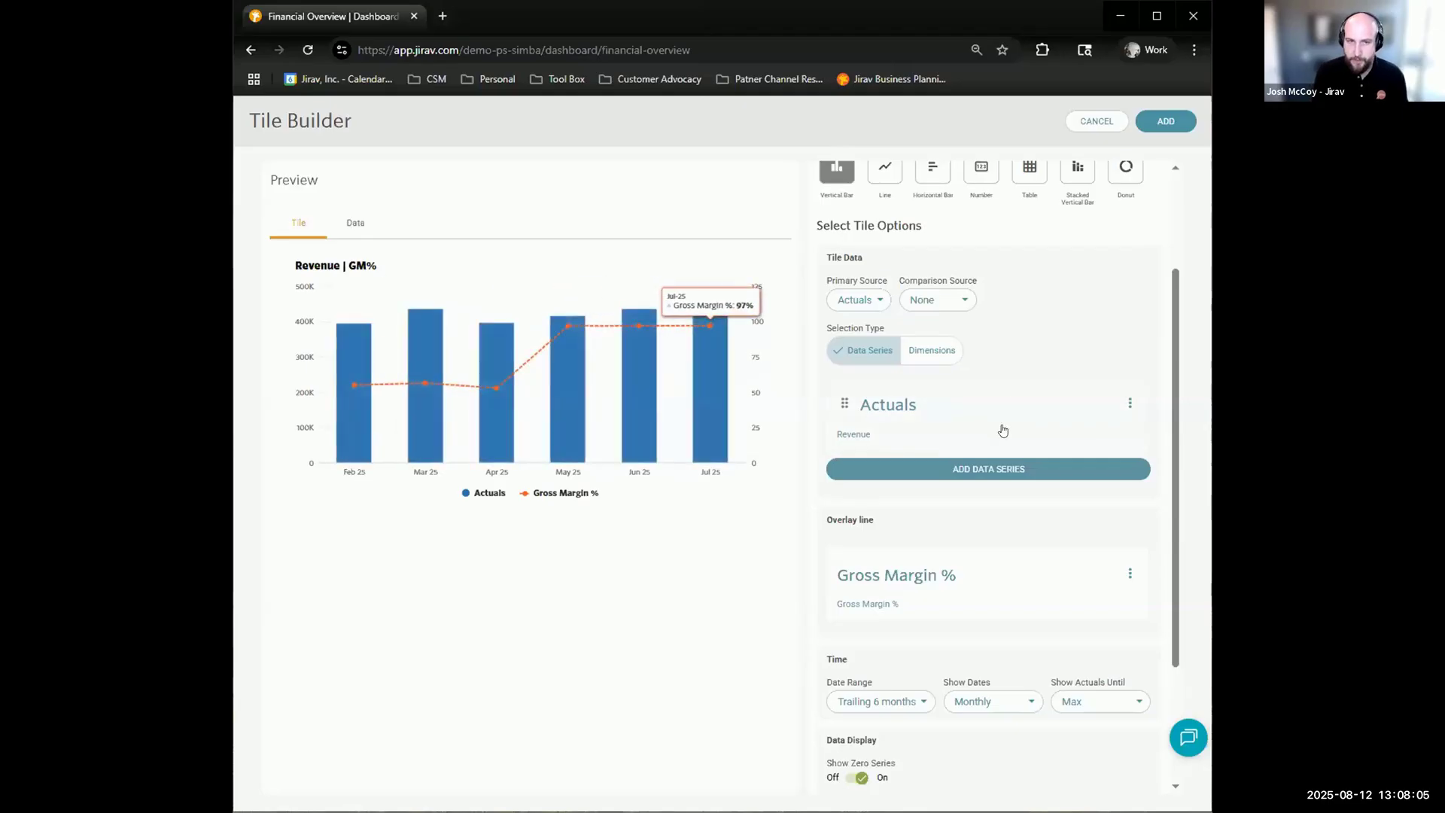
Remove the Gross Margin % overlay line from the tile.
scroll(1054, 550, "up", 2)
scroll(1054, 550, "down", 3)
left_click(1128, 482)
left_click(1062, 539)
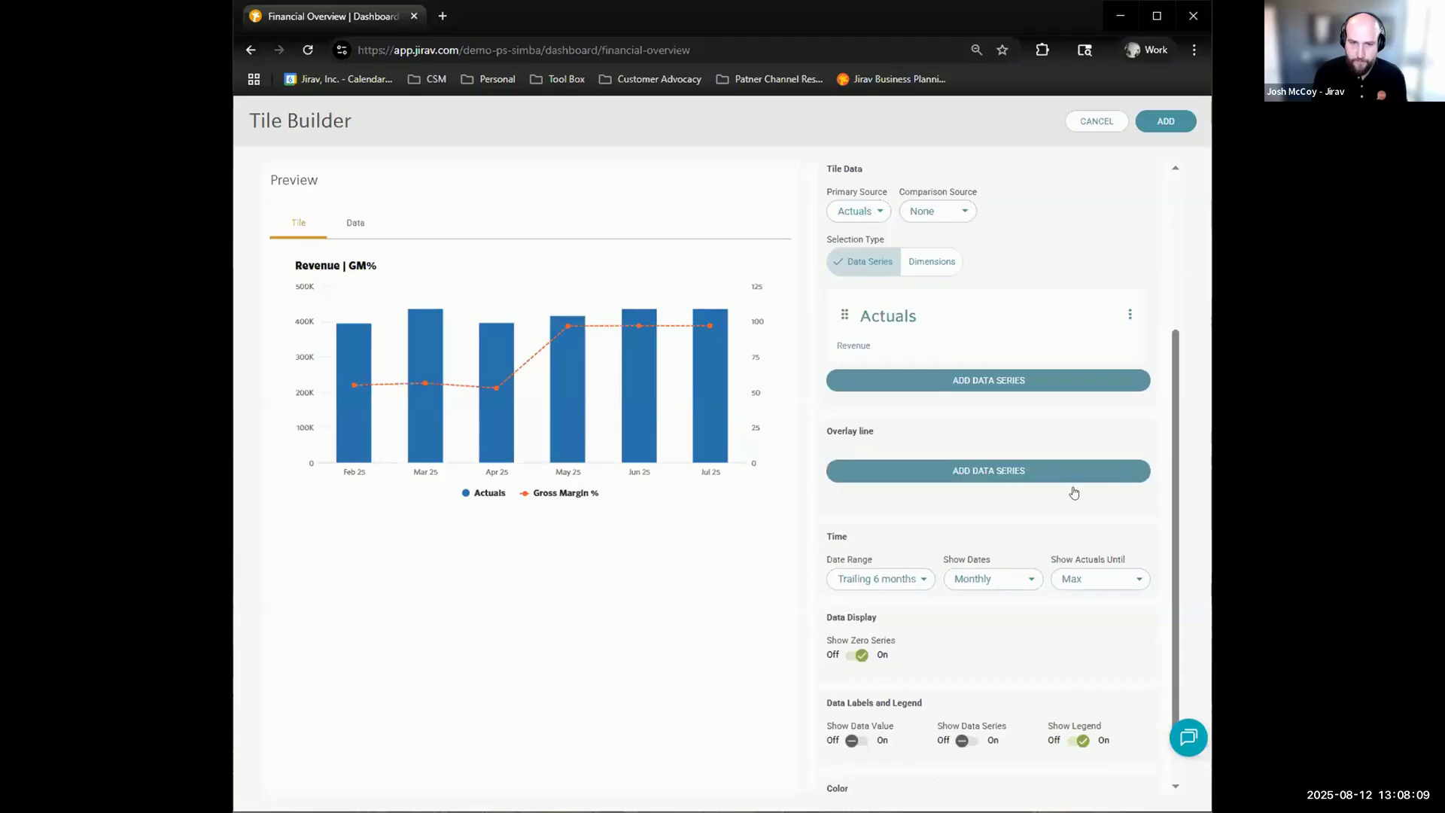
Add Ending Customers from the custom Subscription Revenue model's Customers group as the tile's overlay line.
left_click(1052, 472)
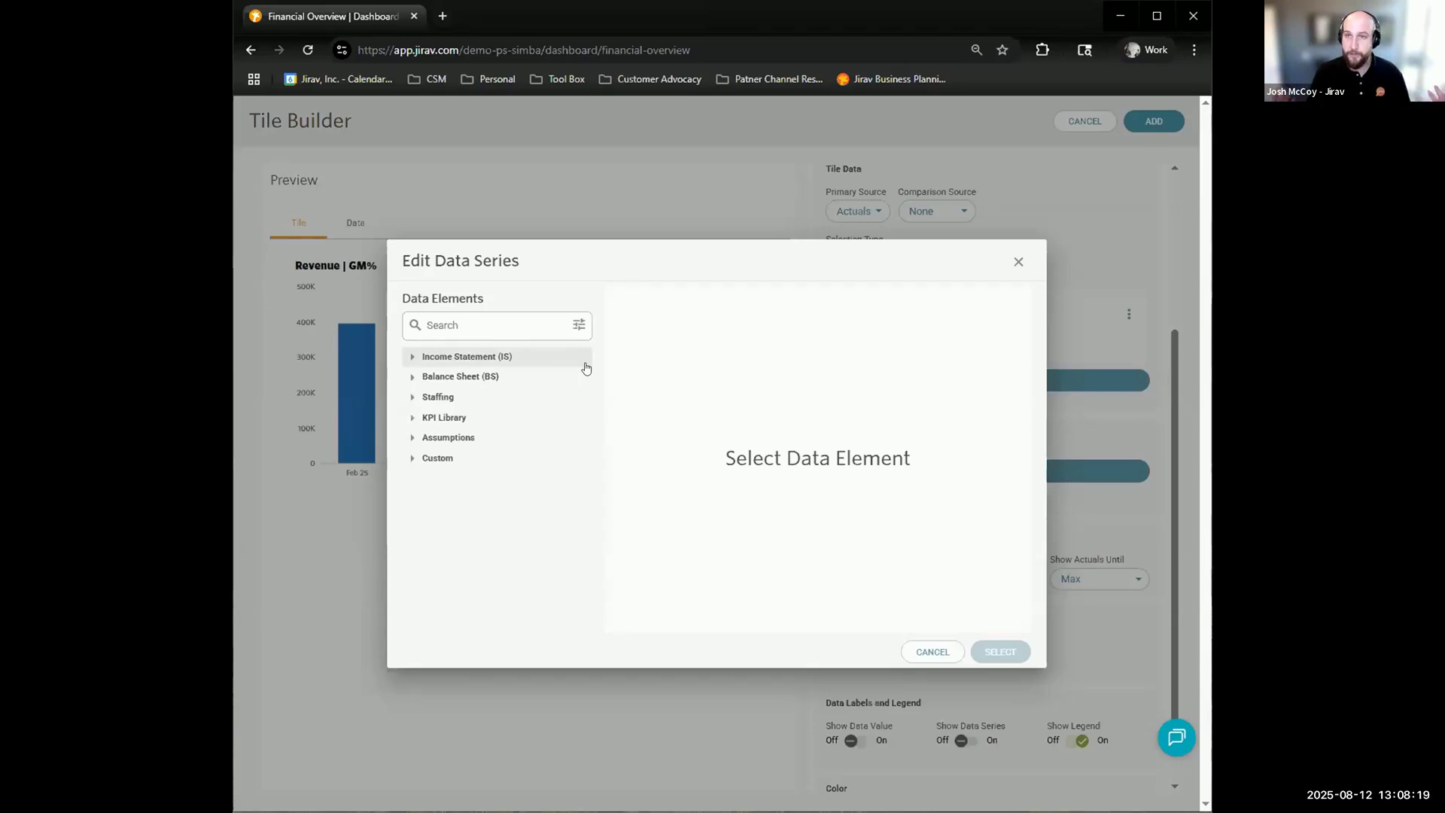
left_click(450, 458)
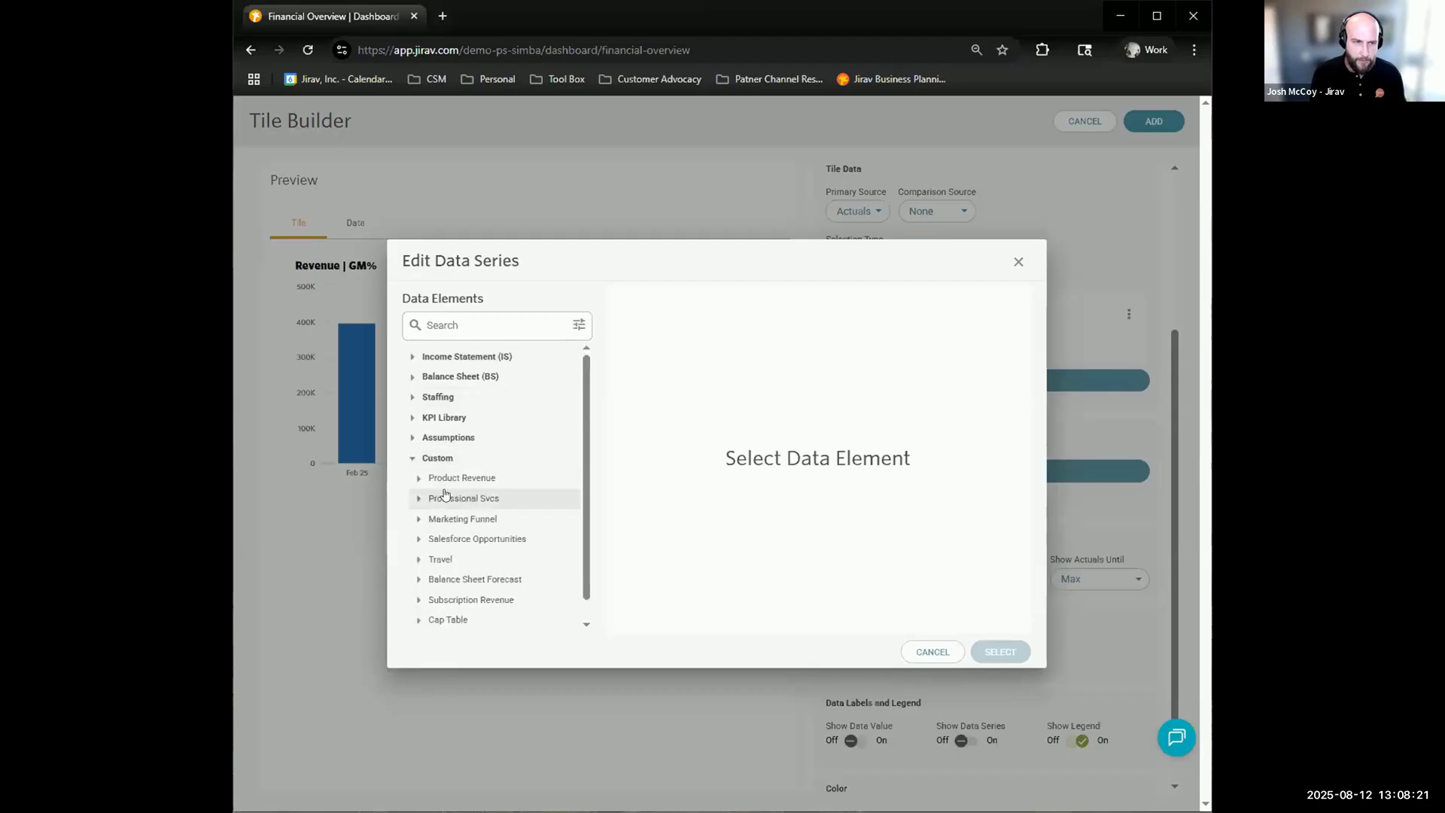
scroll(463, 504, "down", 1)
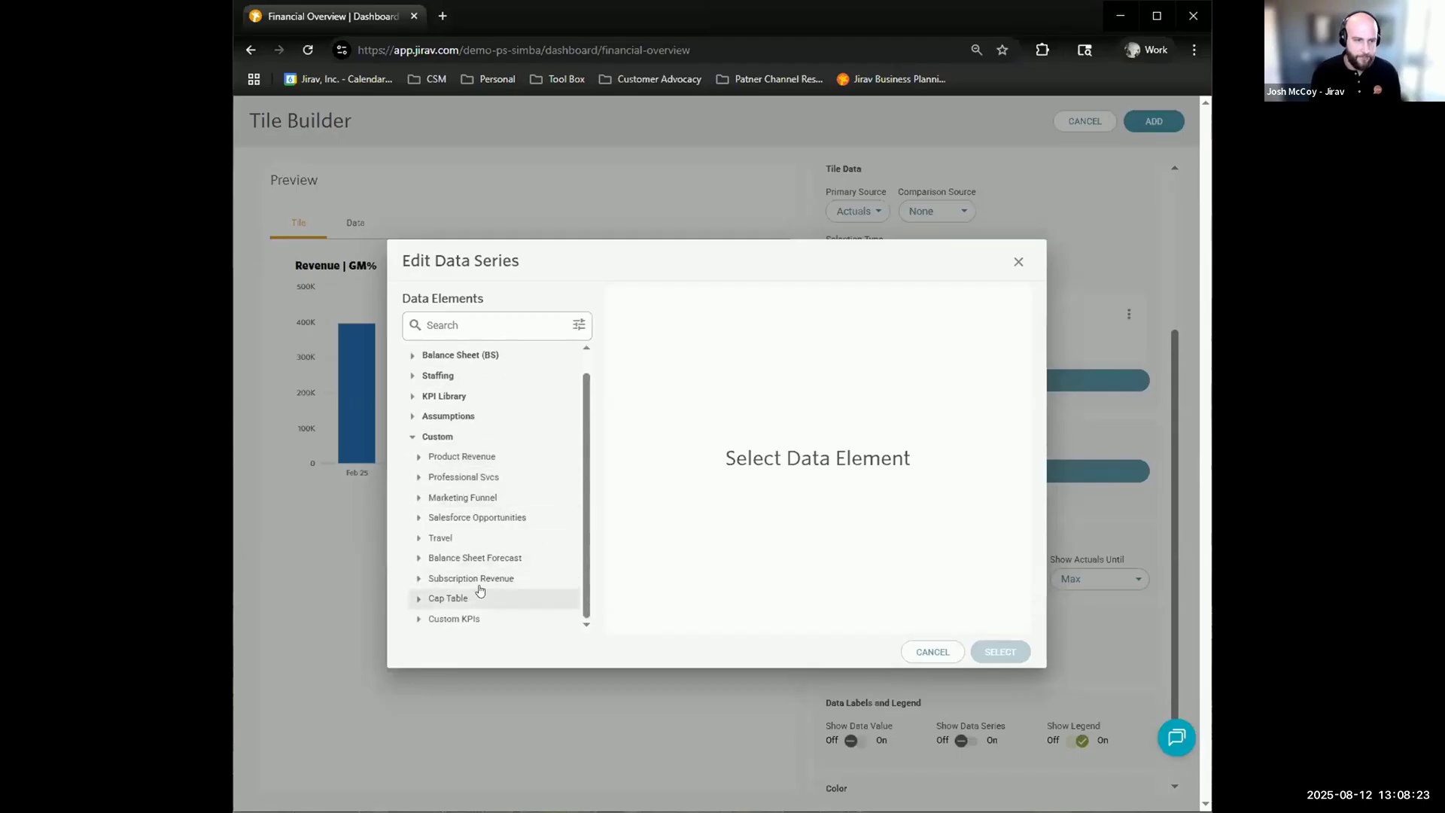
left_click(477, 578)
scroll(482, 581, "down", 3)
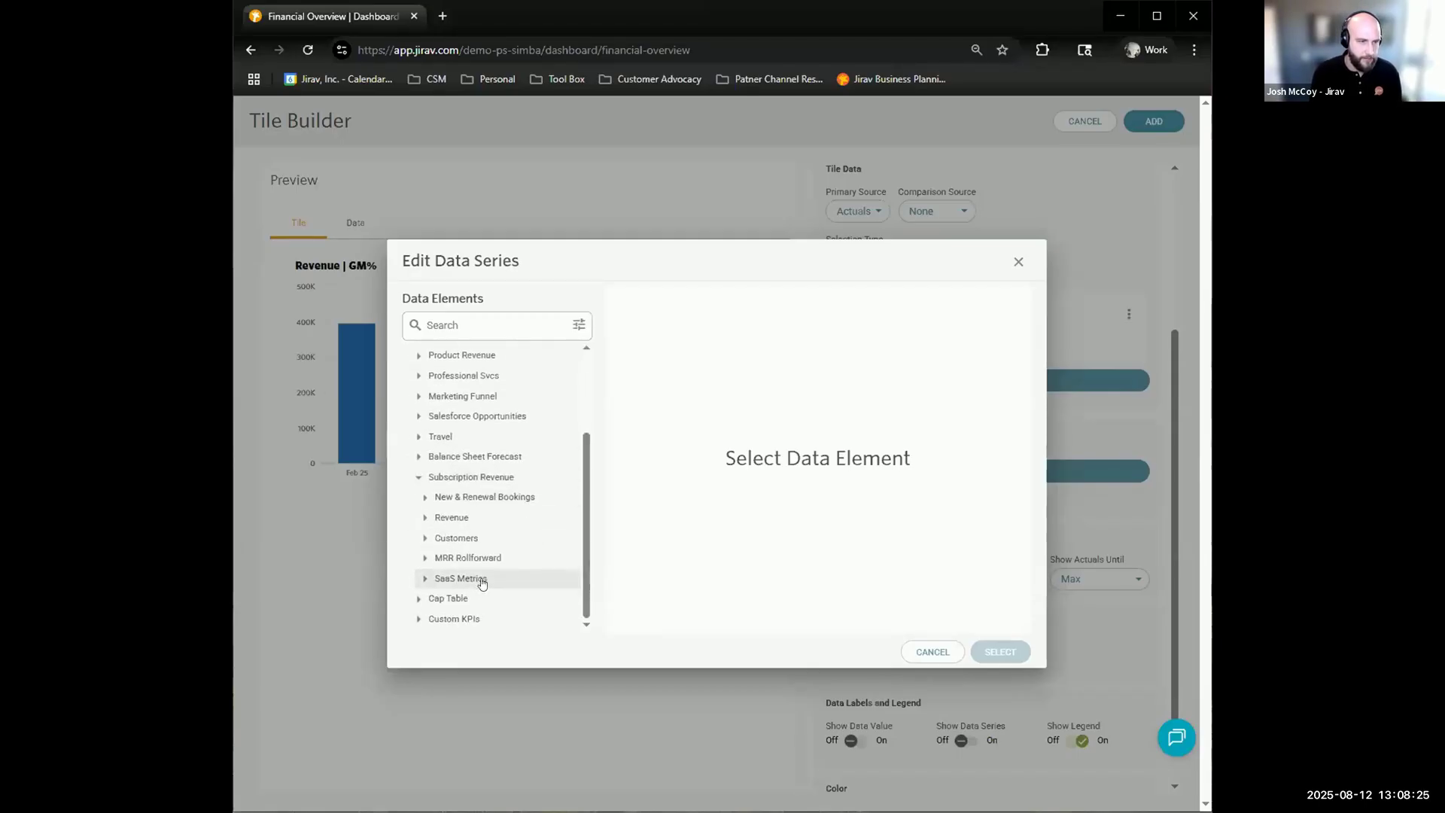
left_click(455, 537)
scroll(493, 602, "down", 2)
left_click(486, 541)
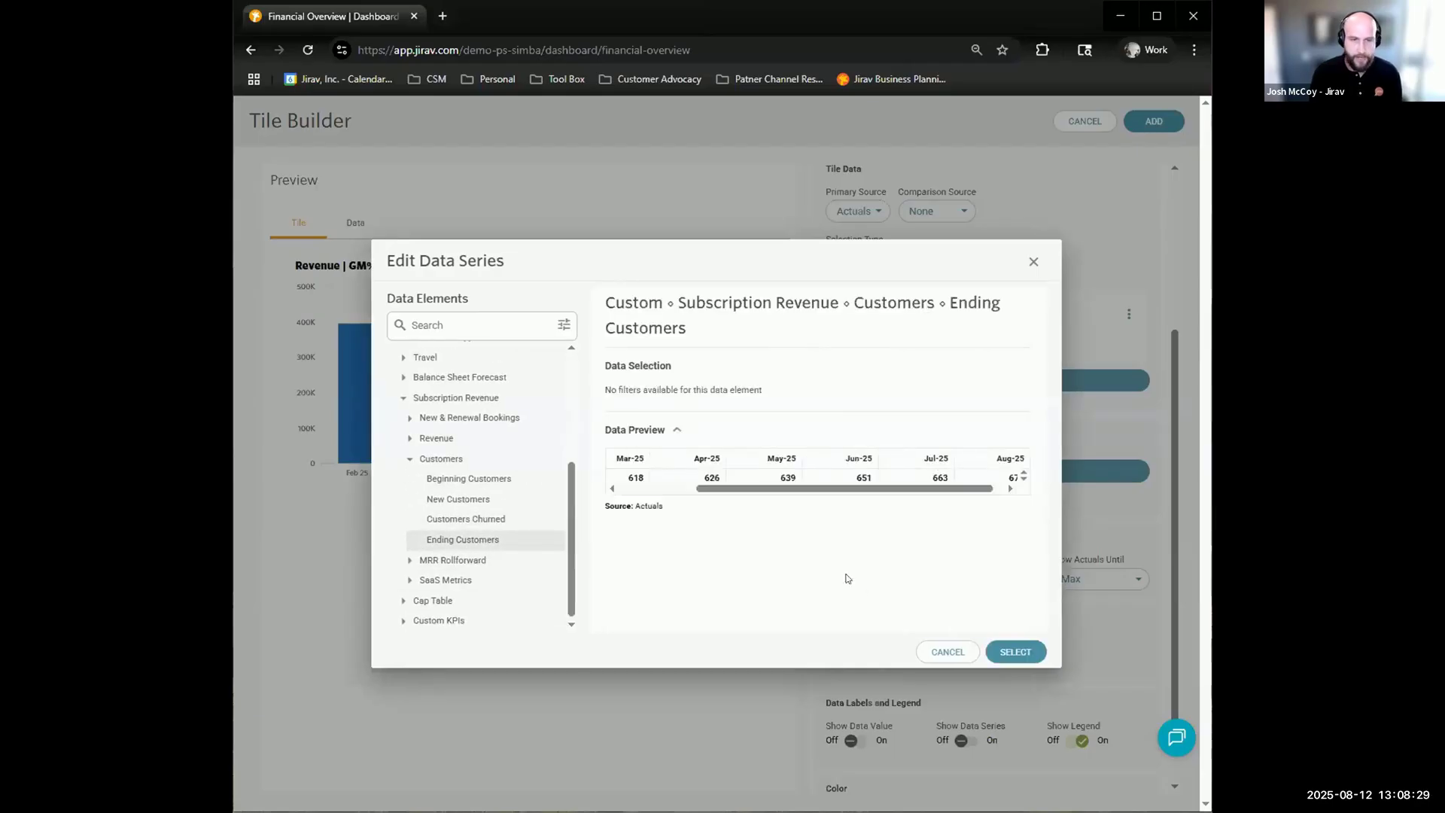
left_click(1015, 652)
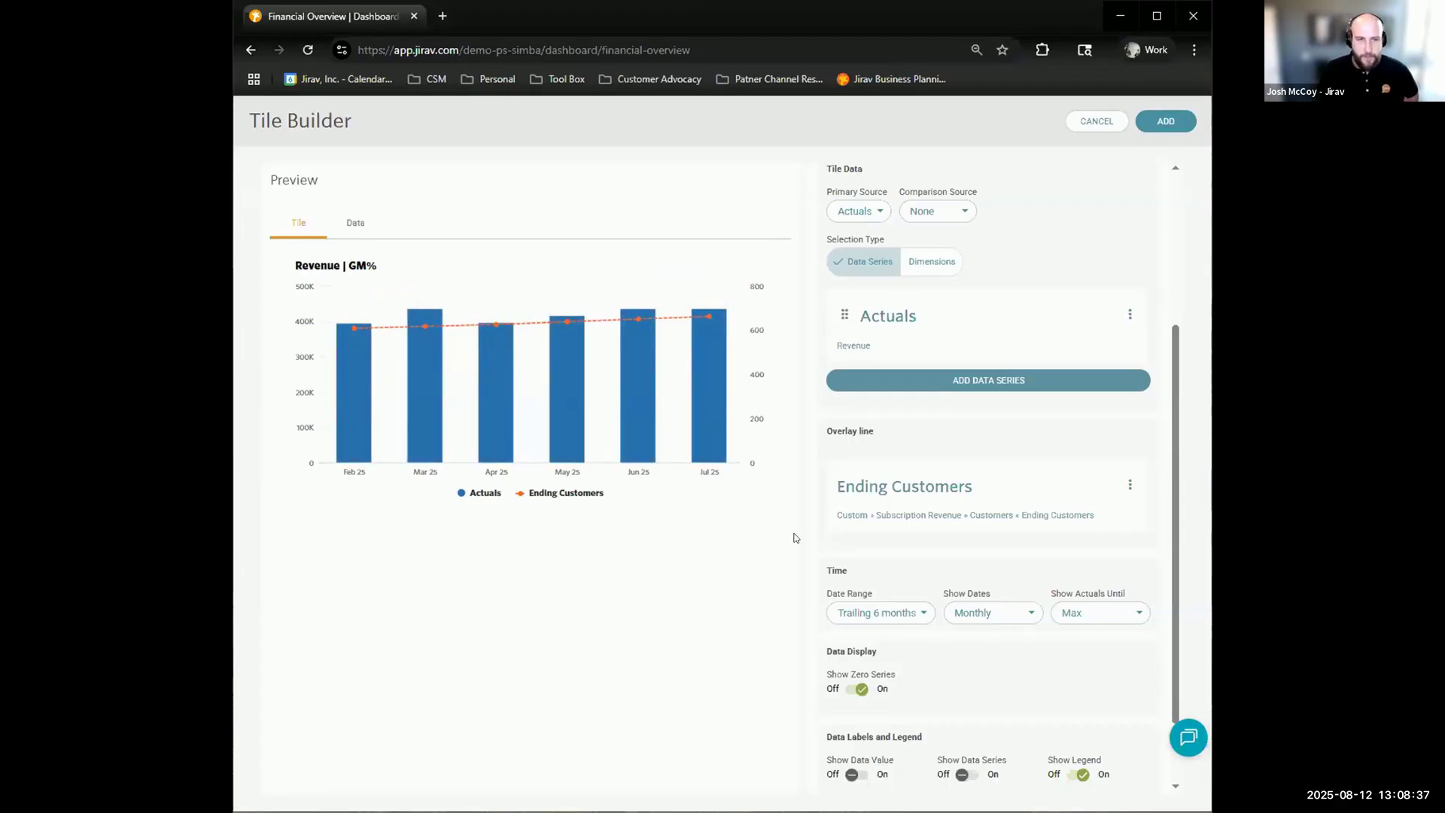
Show data values on the chart and set their label orientation to Diagonal.
scroll(978, 482, "down", 1)
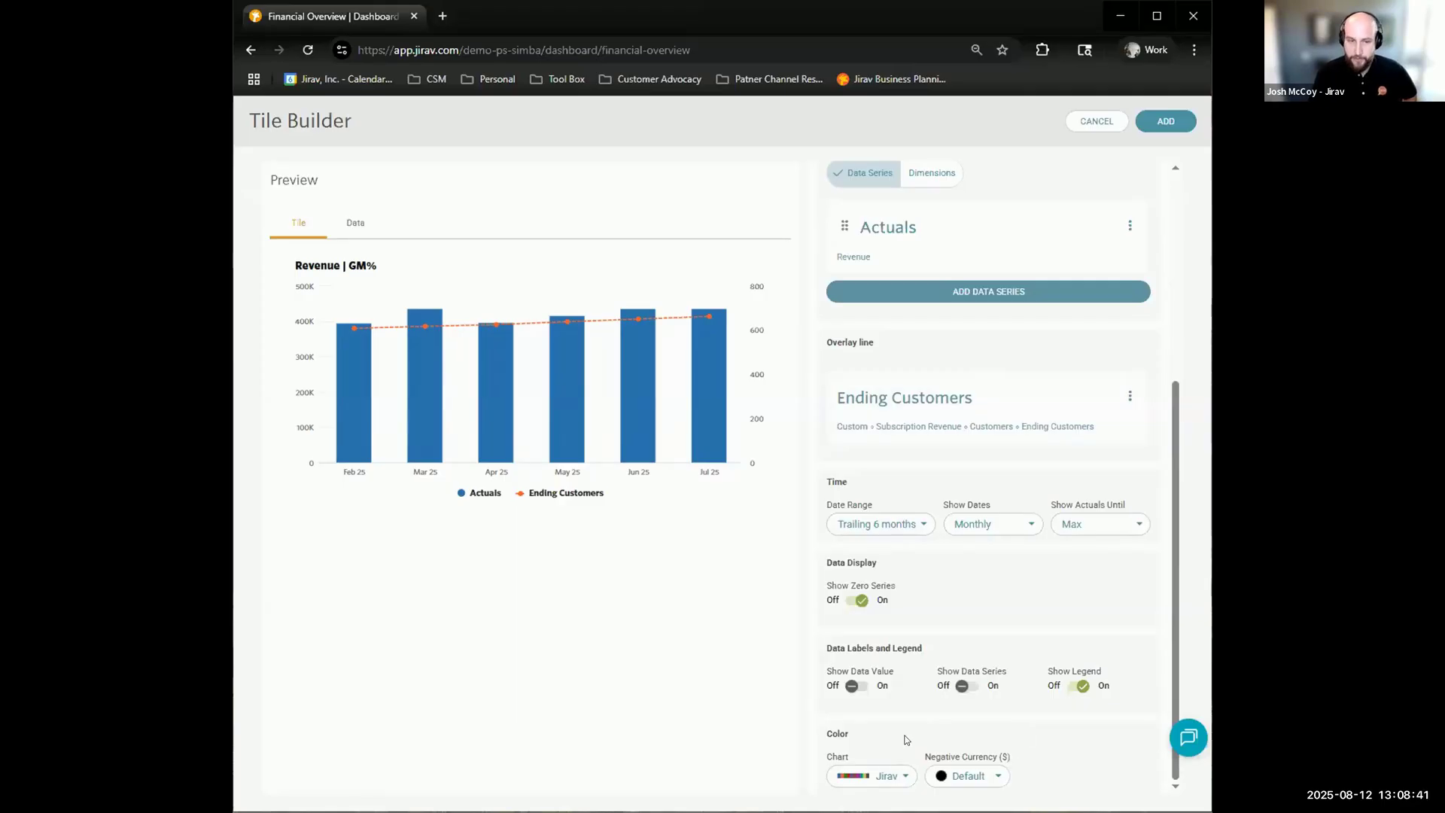
left_click(853, 686)
scroll(867, 659, "down", 1)
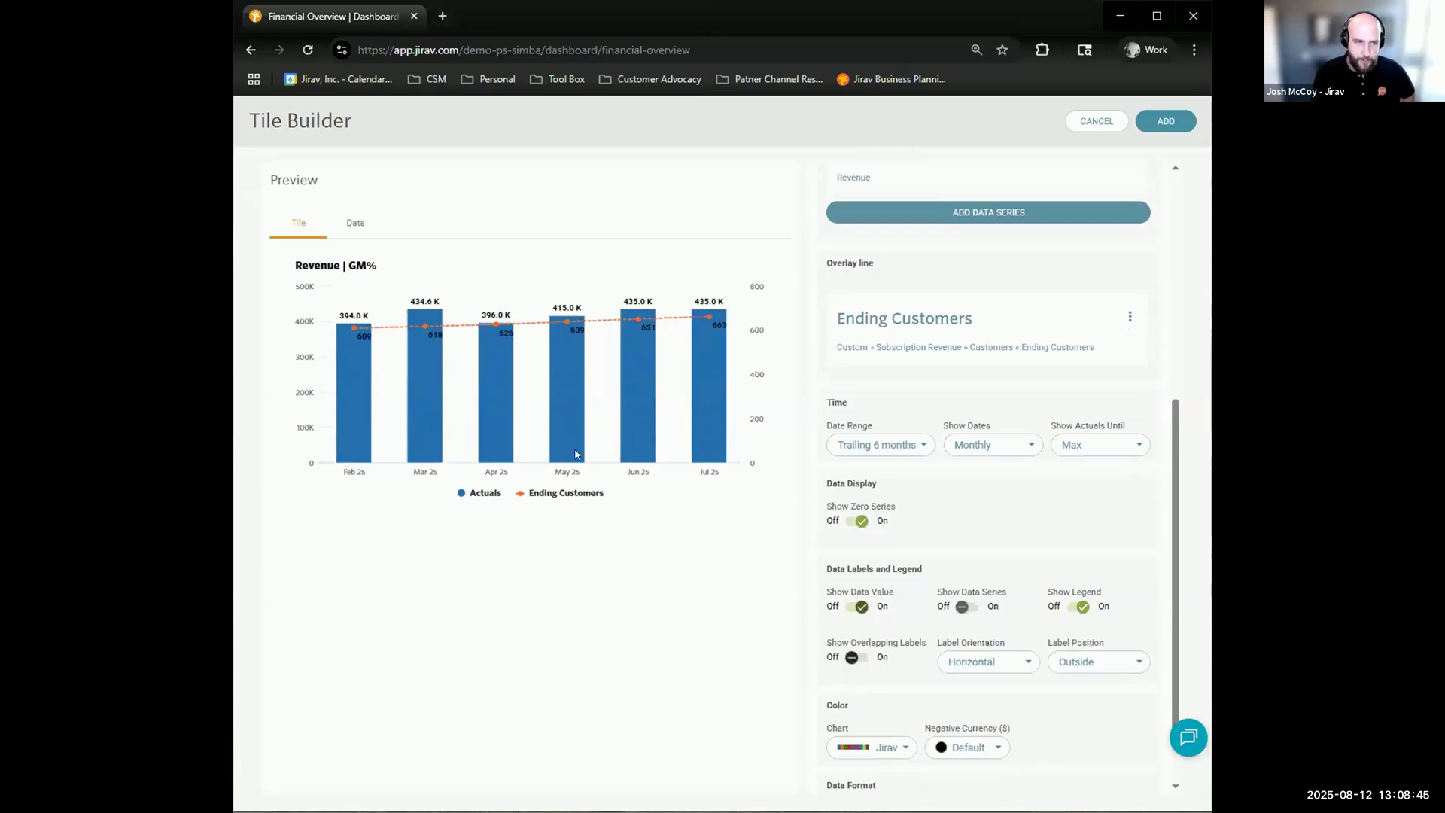
scroll(971, 606, "down", 1)
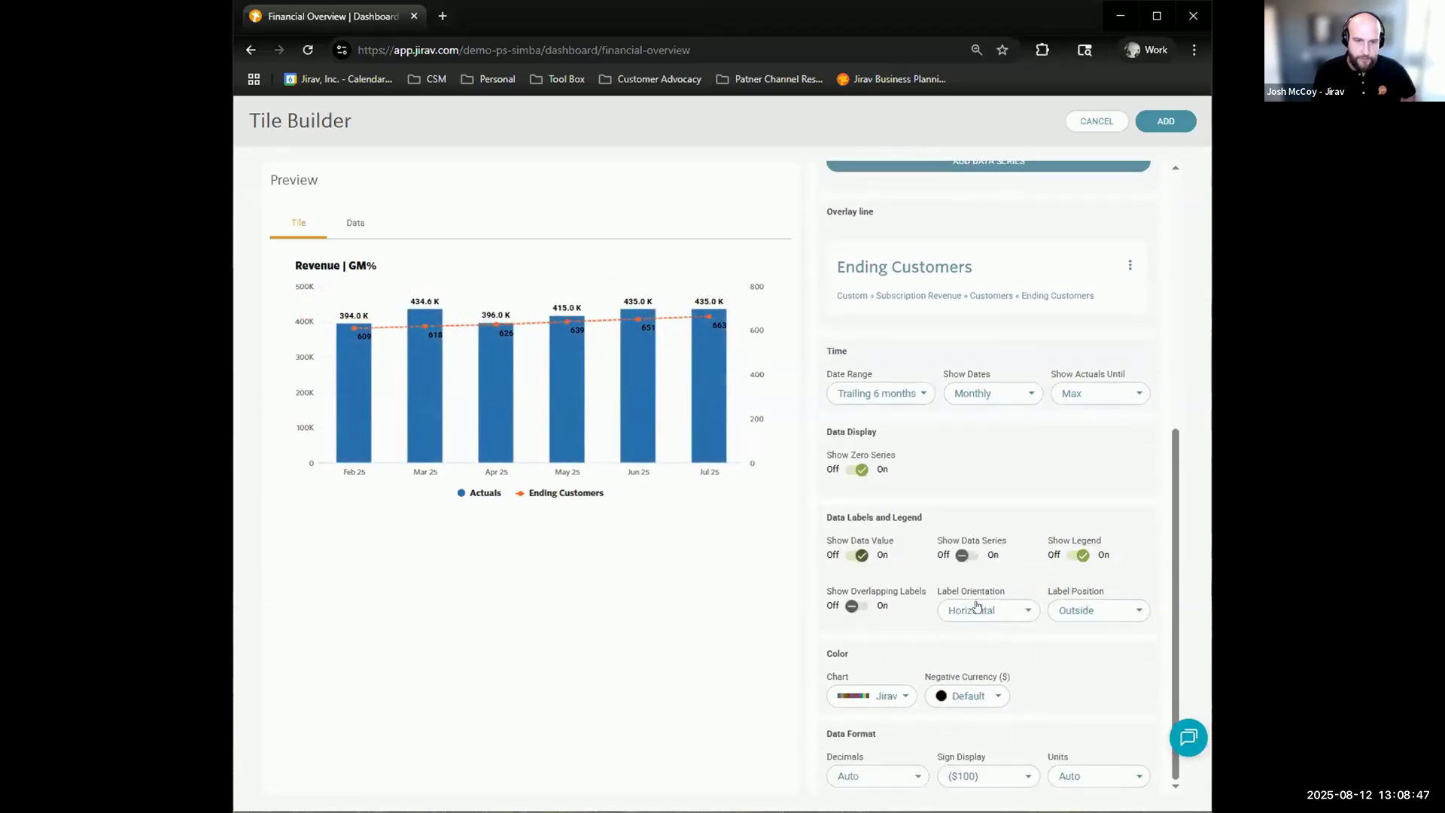
left_click(972, 617)
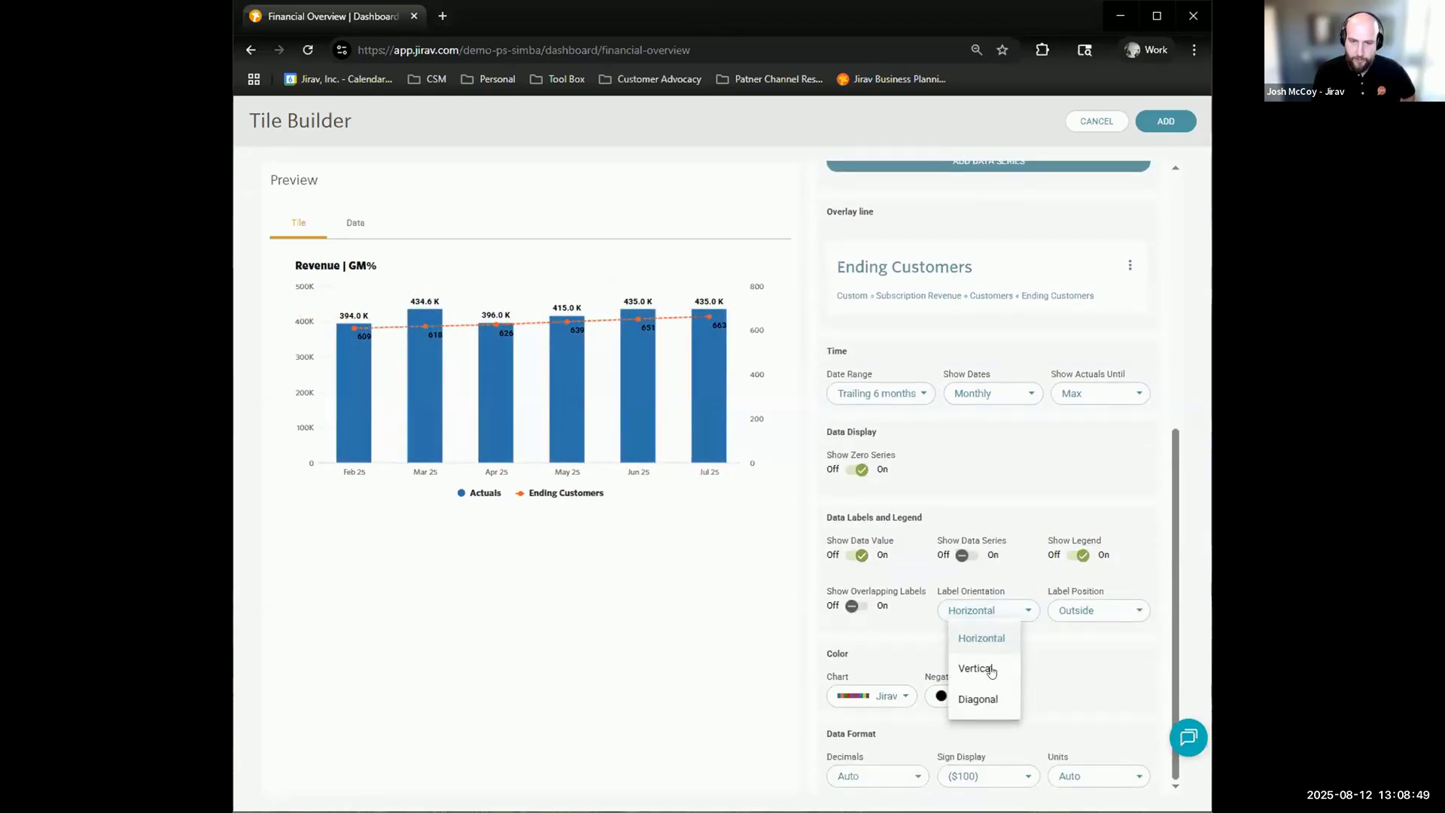
left_click(979, 700)
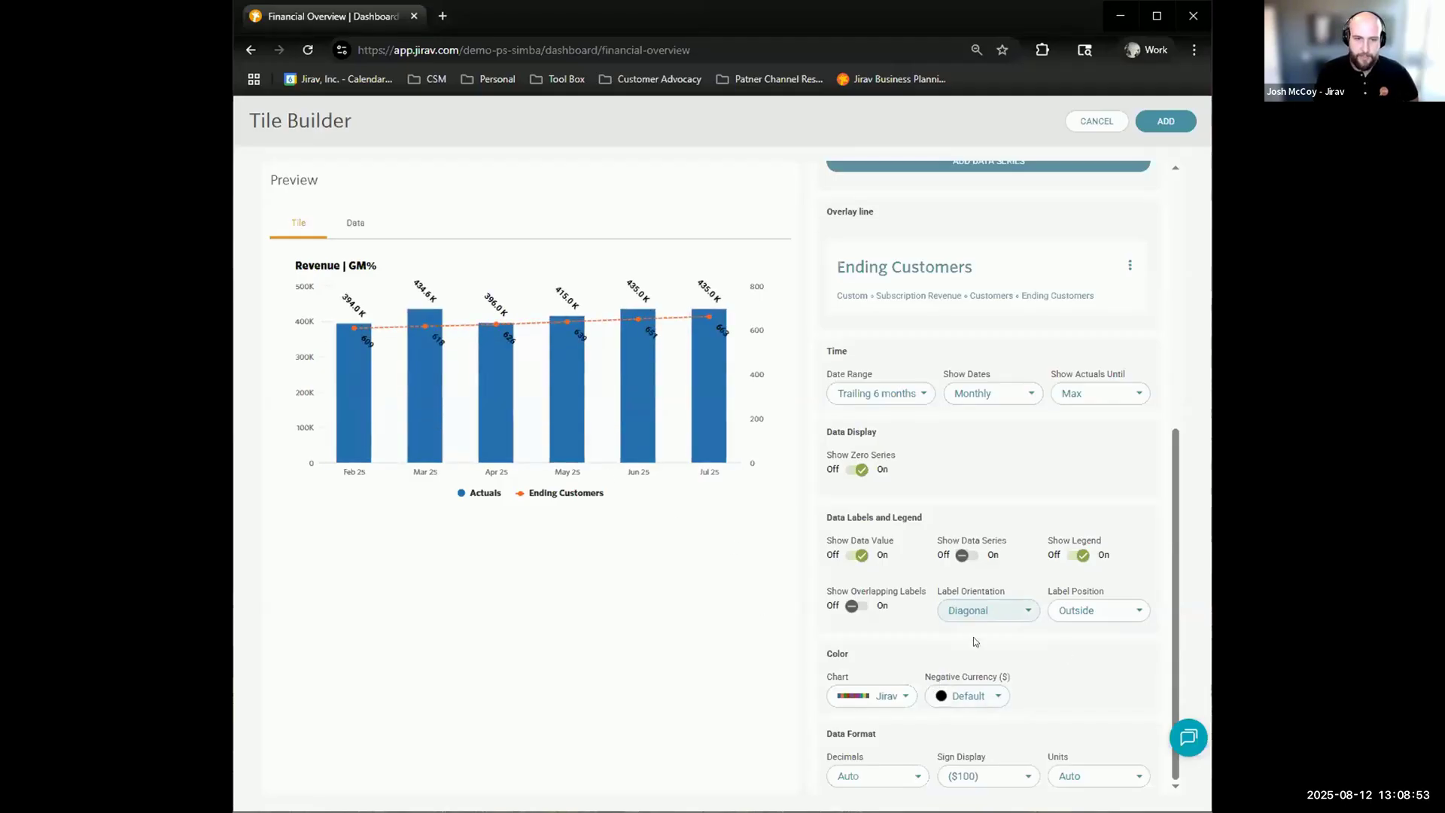
Try vertical data labels positioned inside the bars, and discard the unsaved Revenue | GM% tile.
left_click(990, 612)
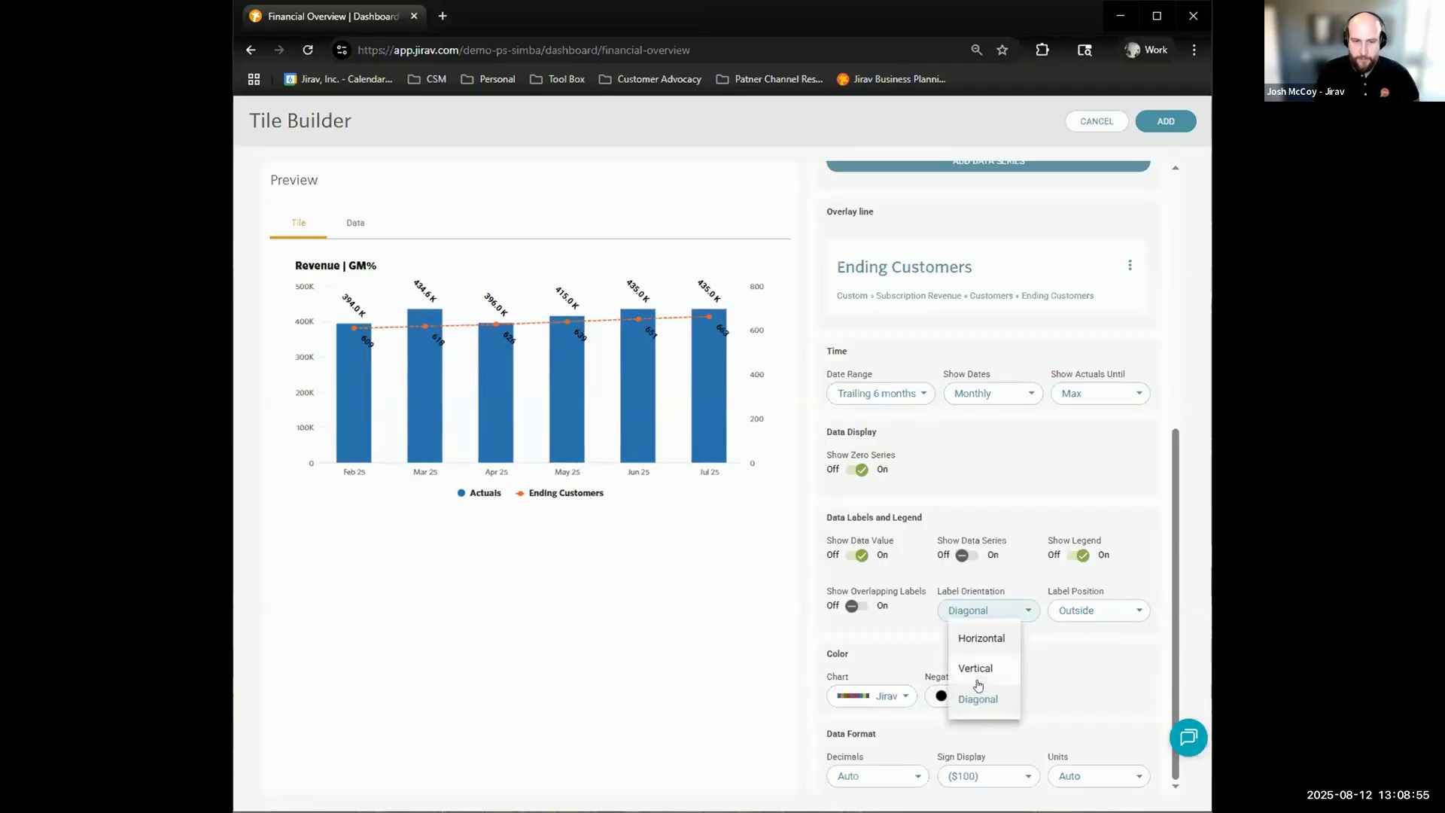
left_click(985, 667)
left_click(1091, 611)
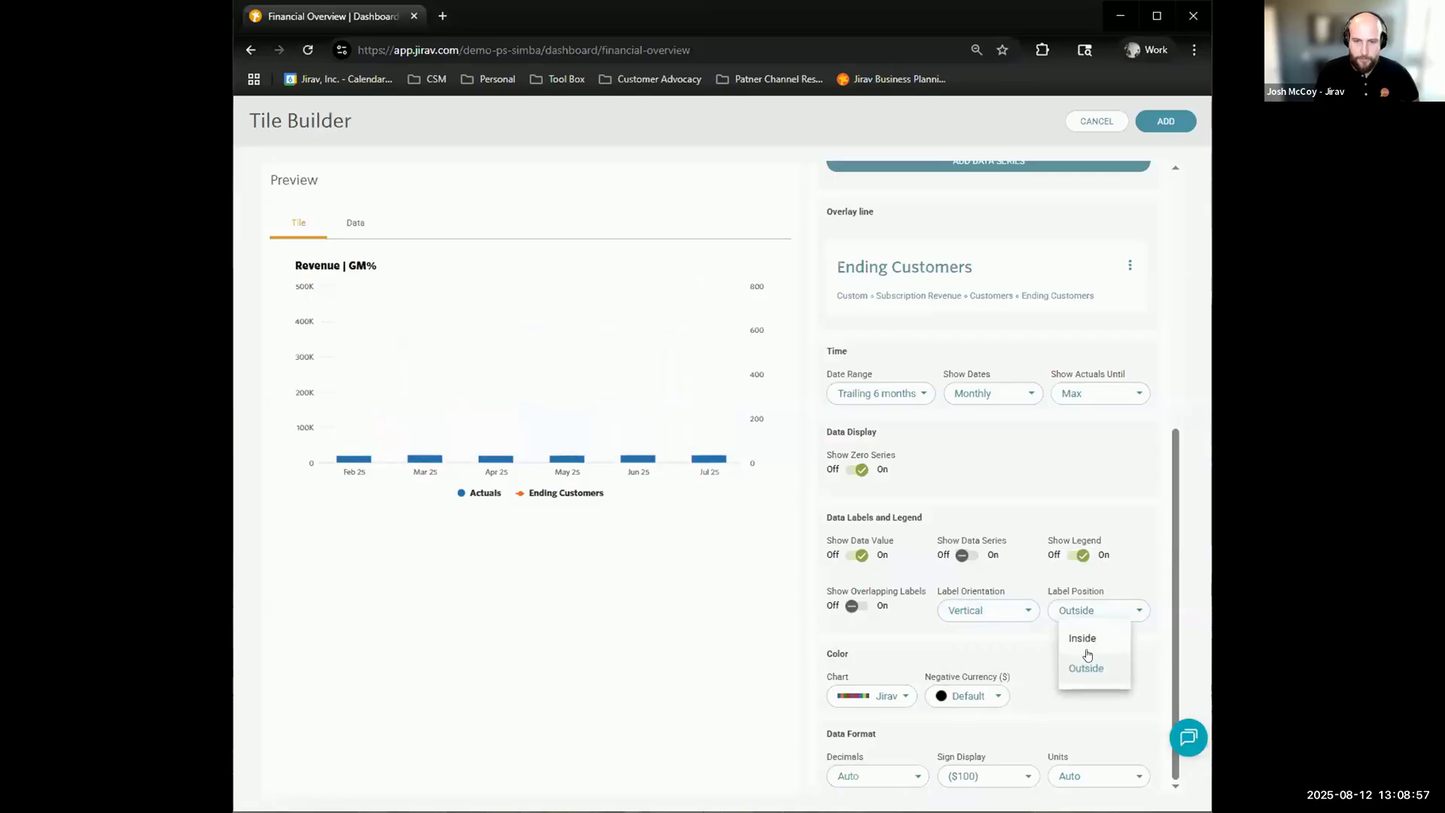
left_click(1066, 641)
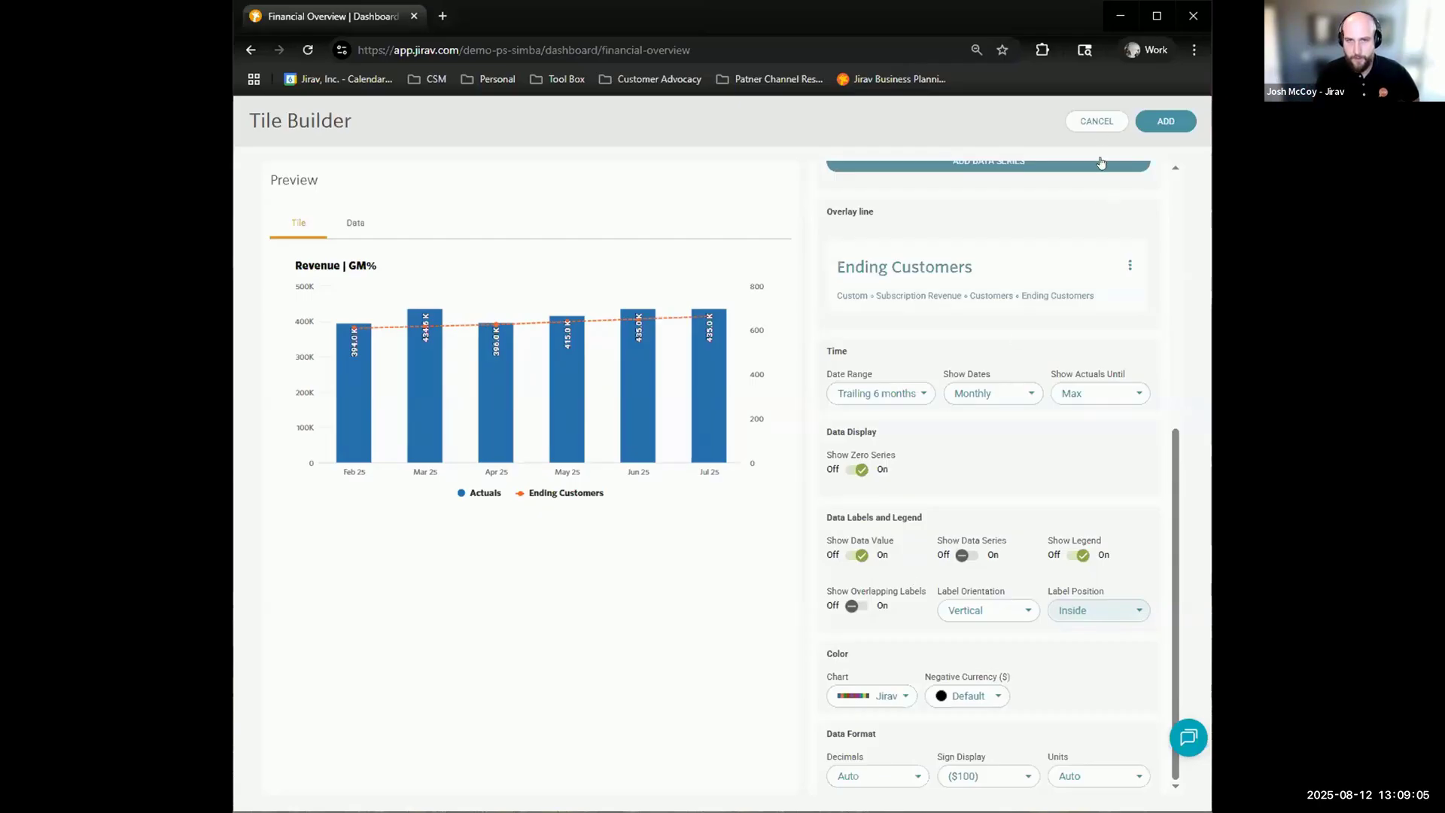
left_click(1080, 120)
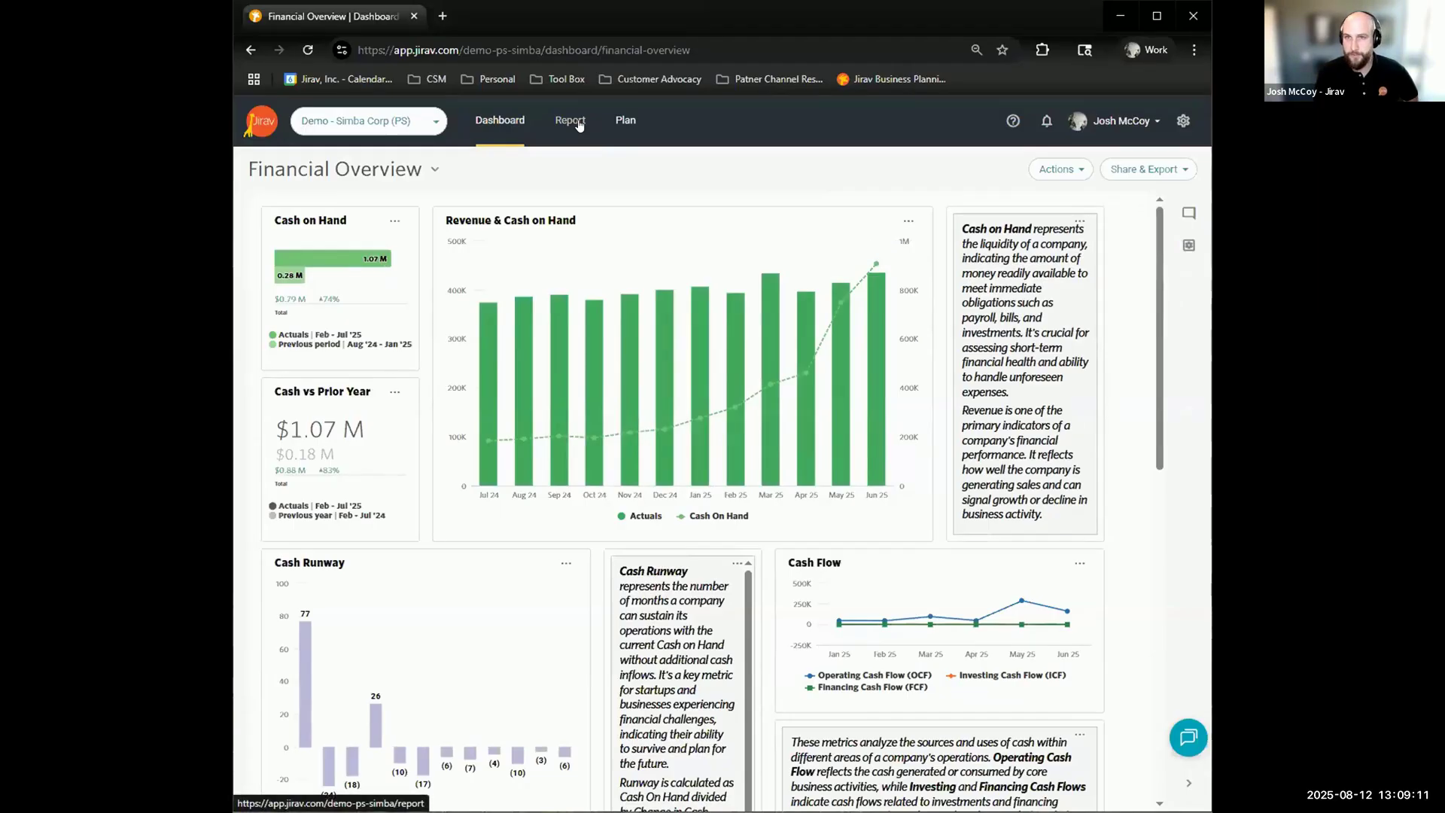
Add a Cover Page section named "Cover Page Replacement" to the Monthly Review report and move it above the existing Cover Page.
left_click(579, 125)
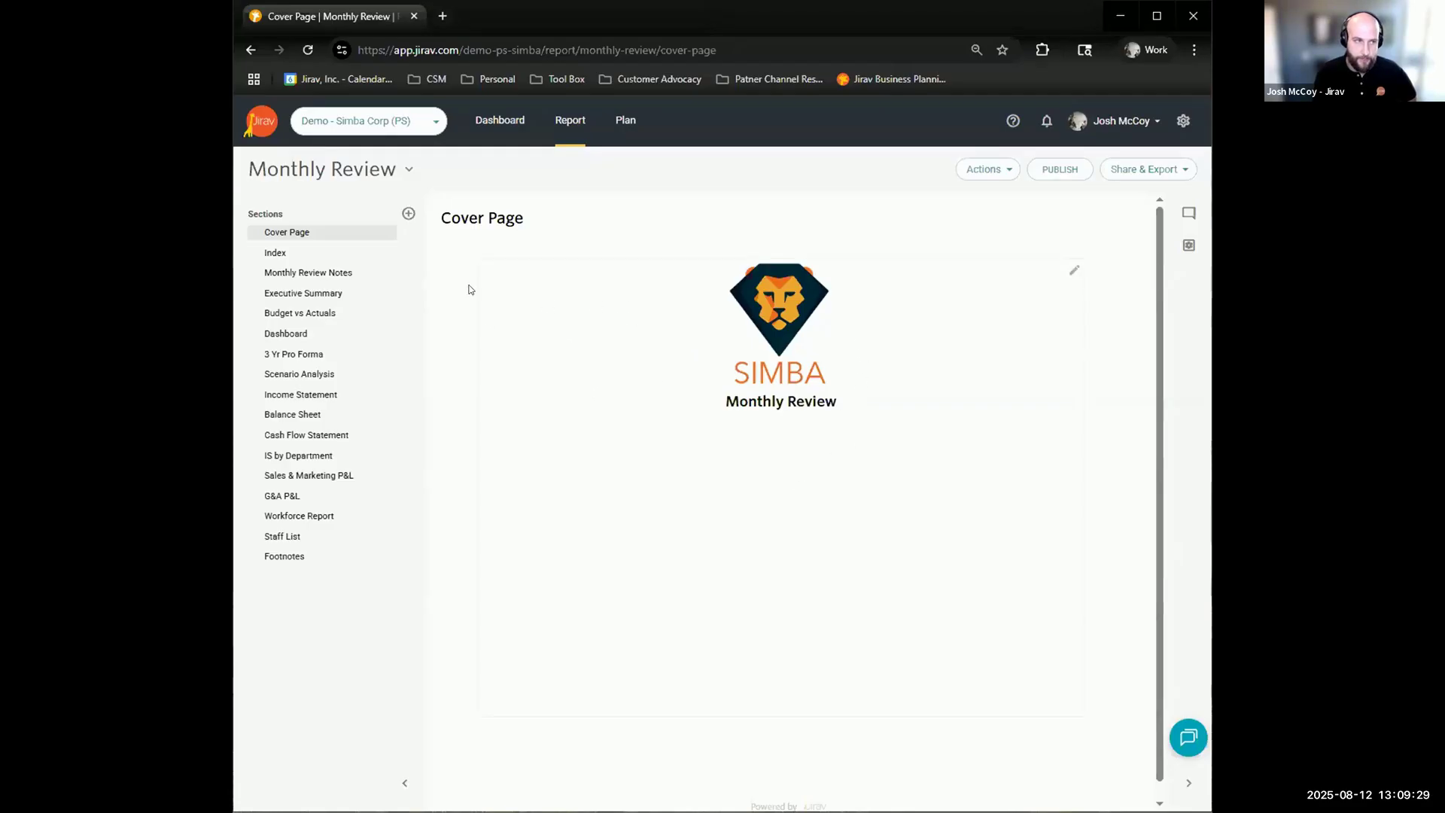
left_click(408, 214)
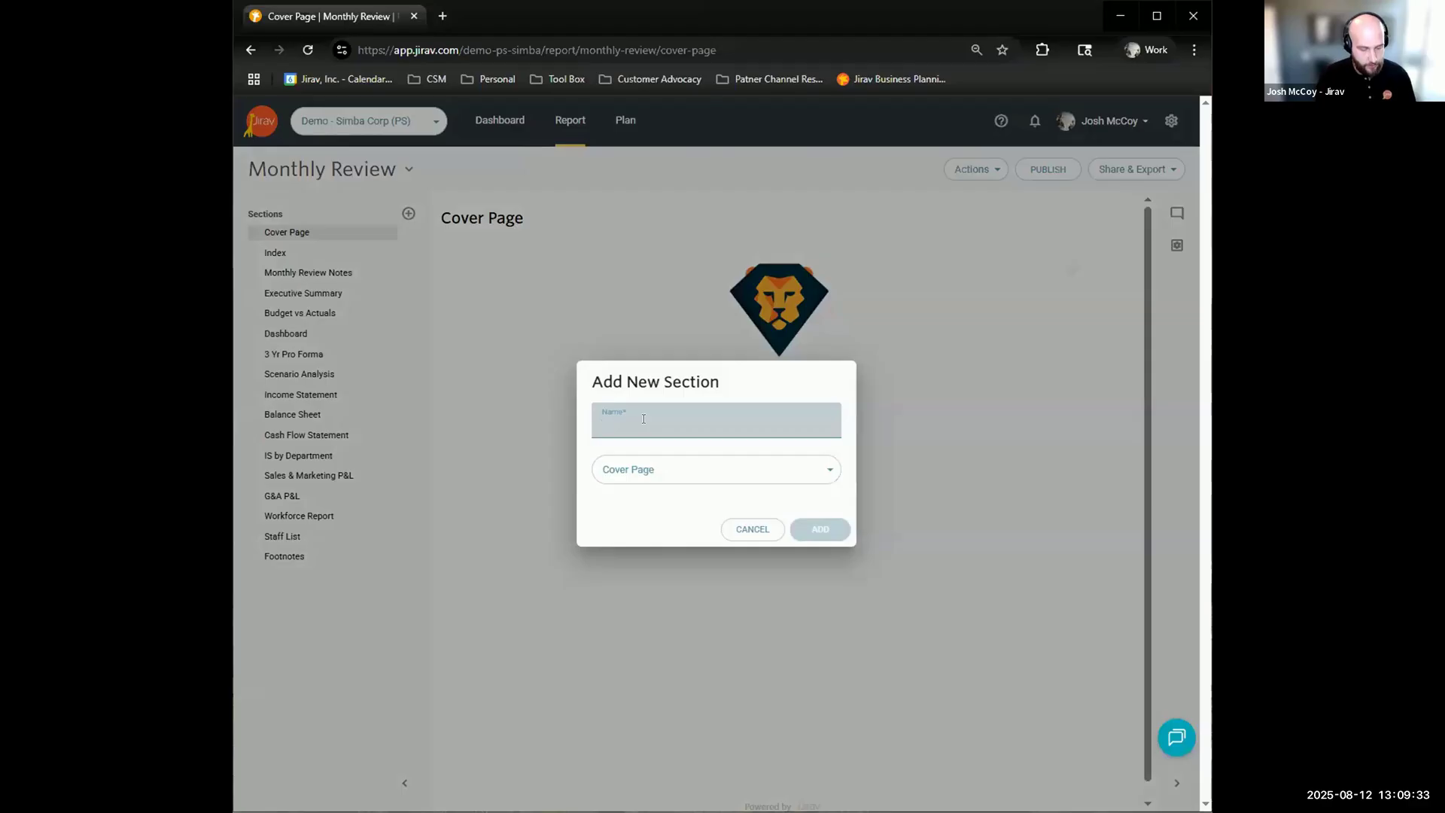
type("Cover Page Replacement")
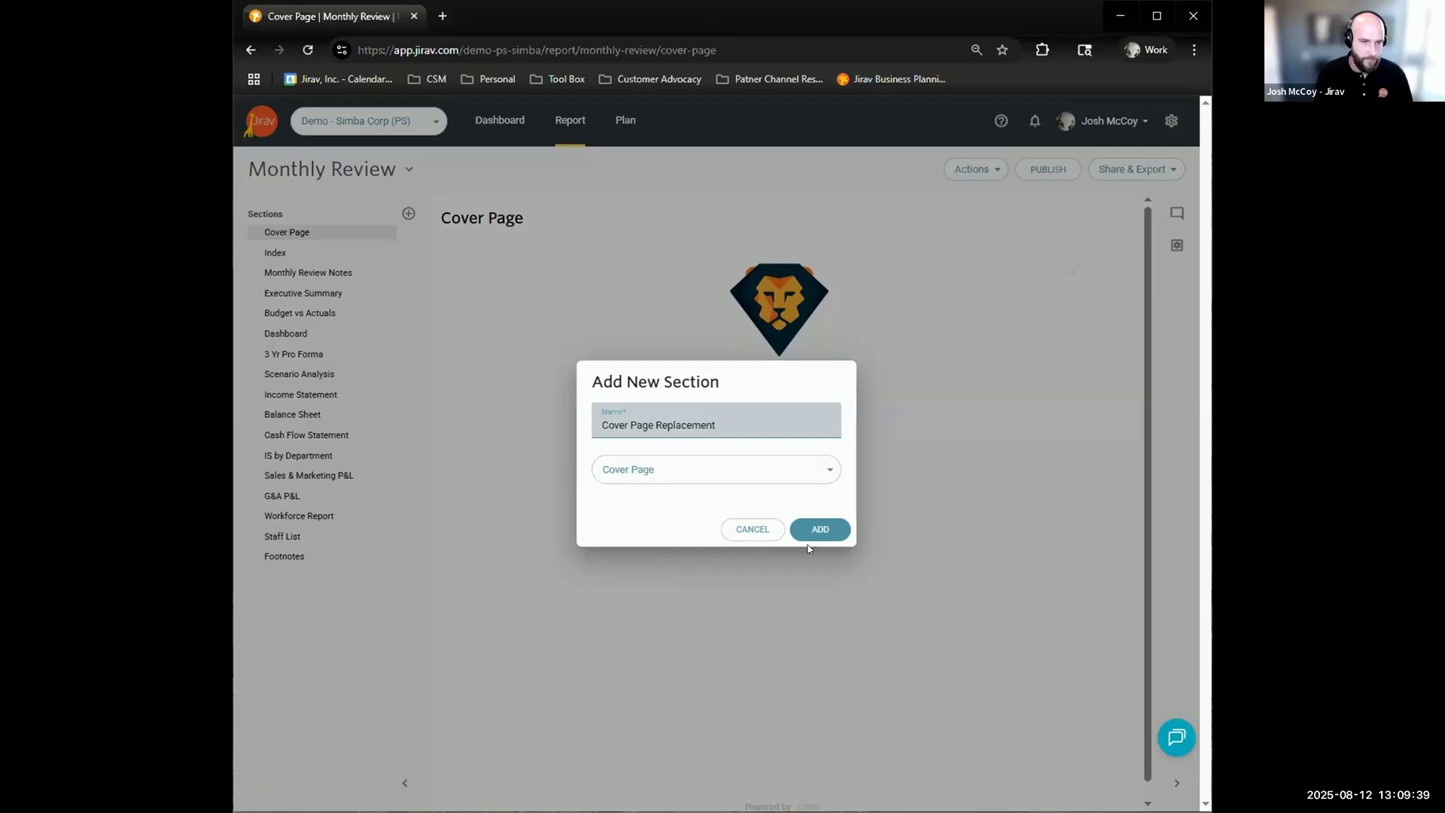
left_click(809, 534)
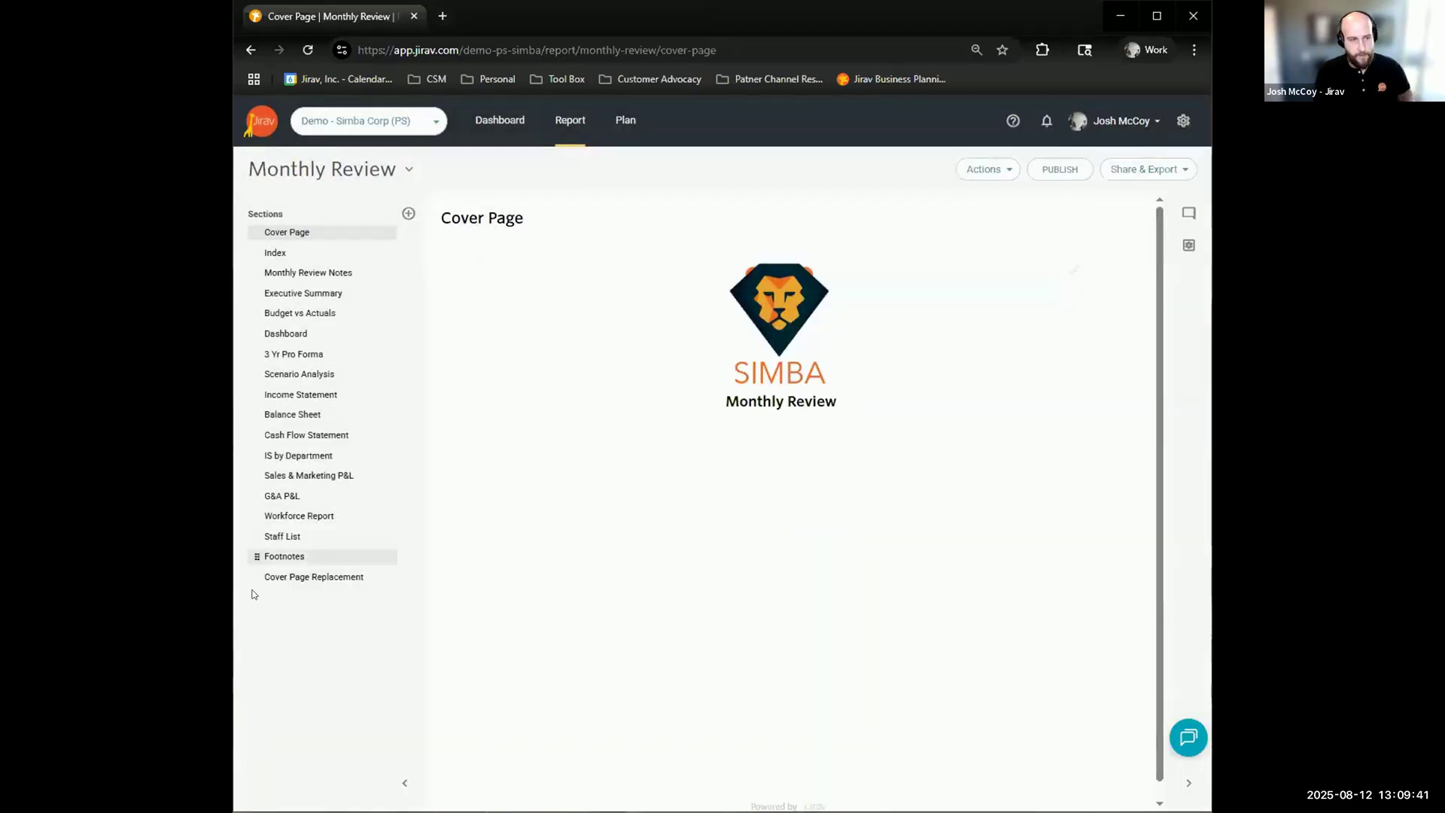
left_click_drag(257, 576, 301, 240)
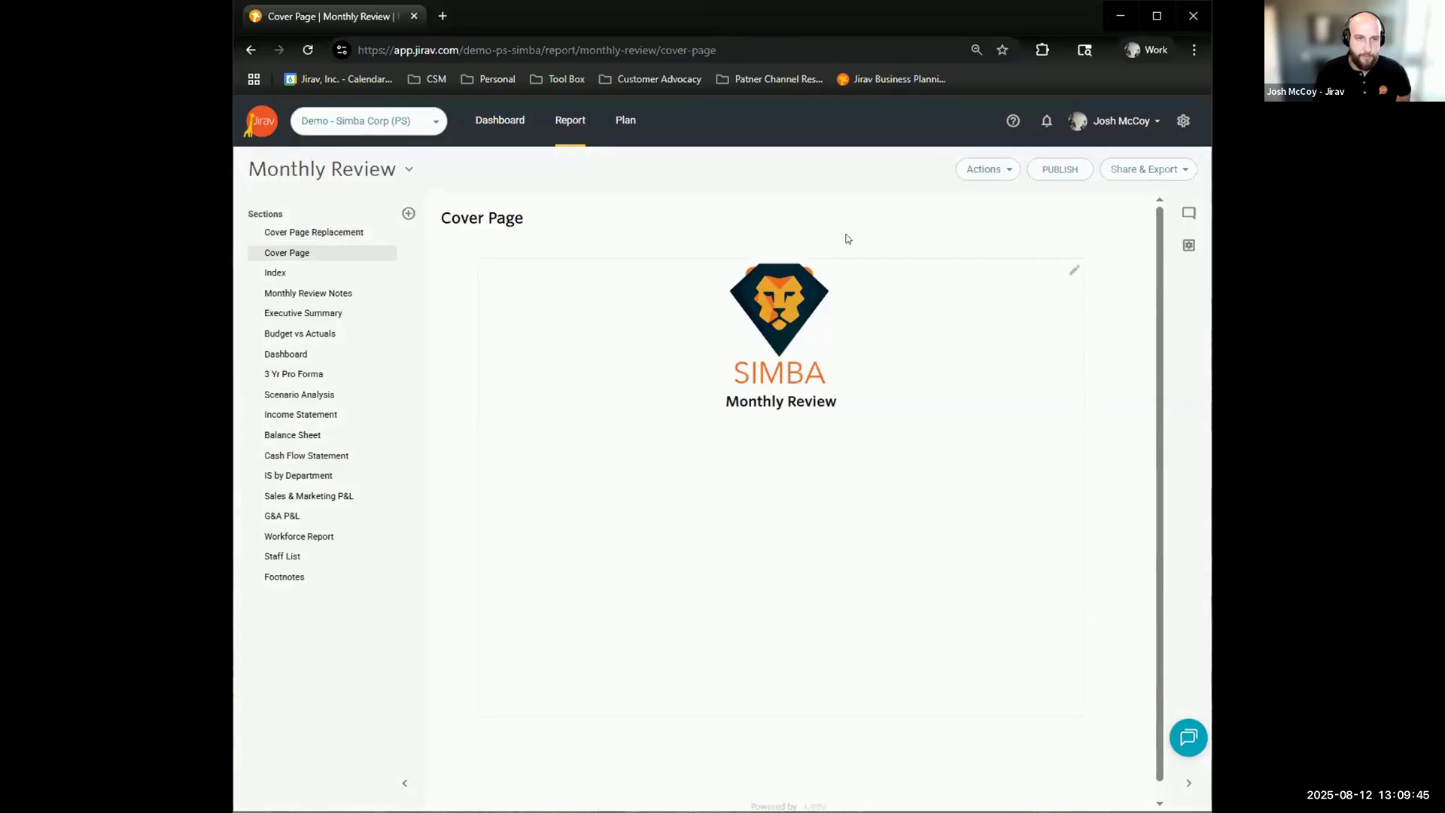
Open the Cover Page Replacement section and enable the company logo on cover pages in the report settings.
left_click(301, 232)
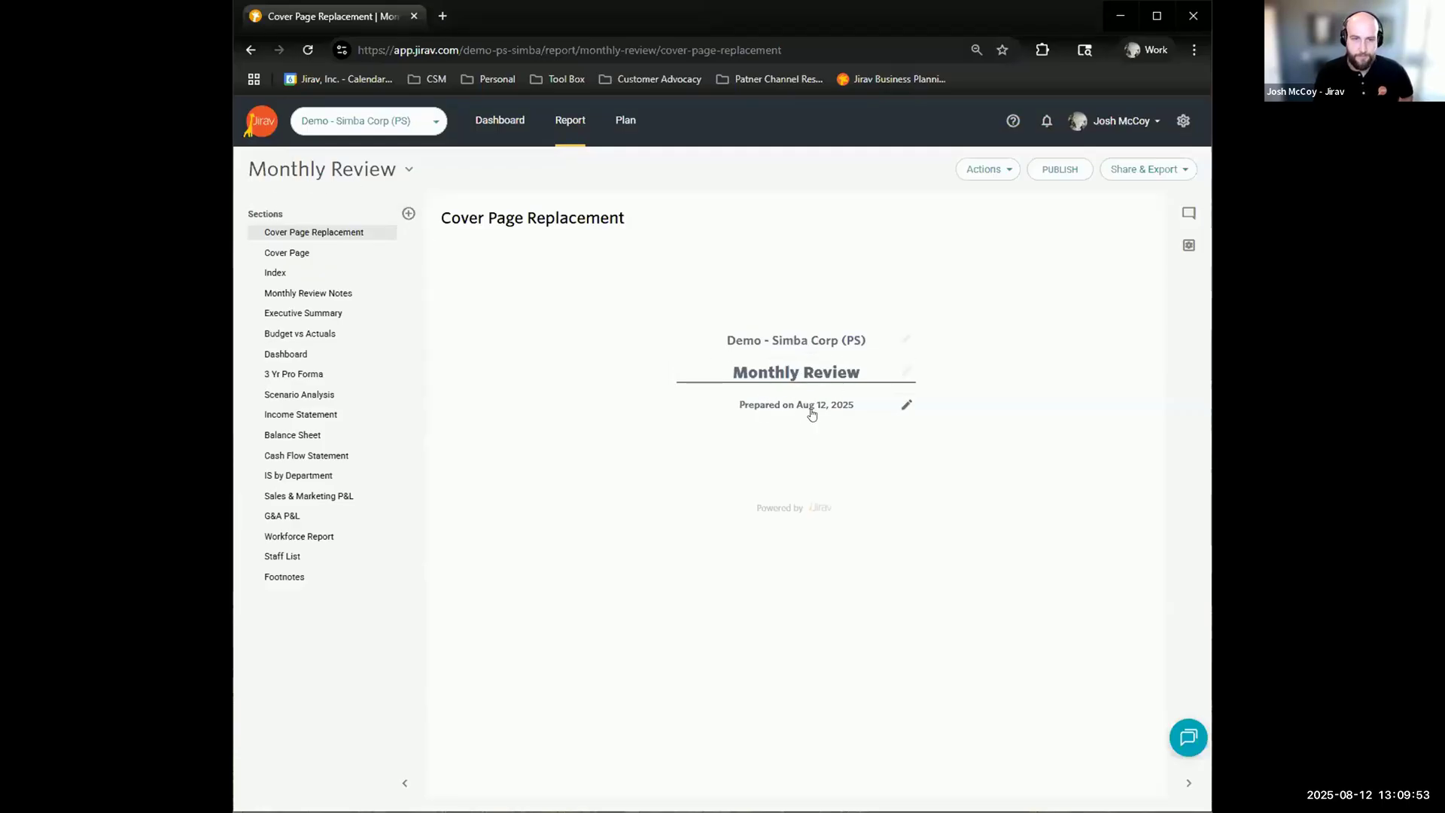
left_click(1188, 244)
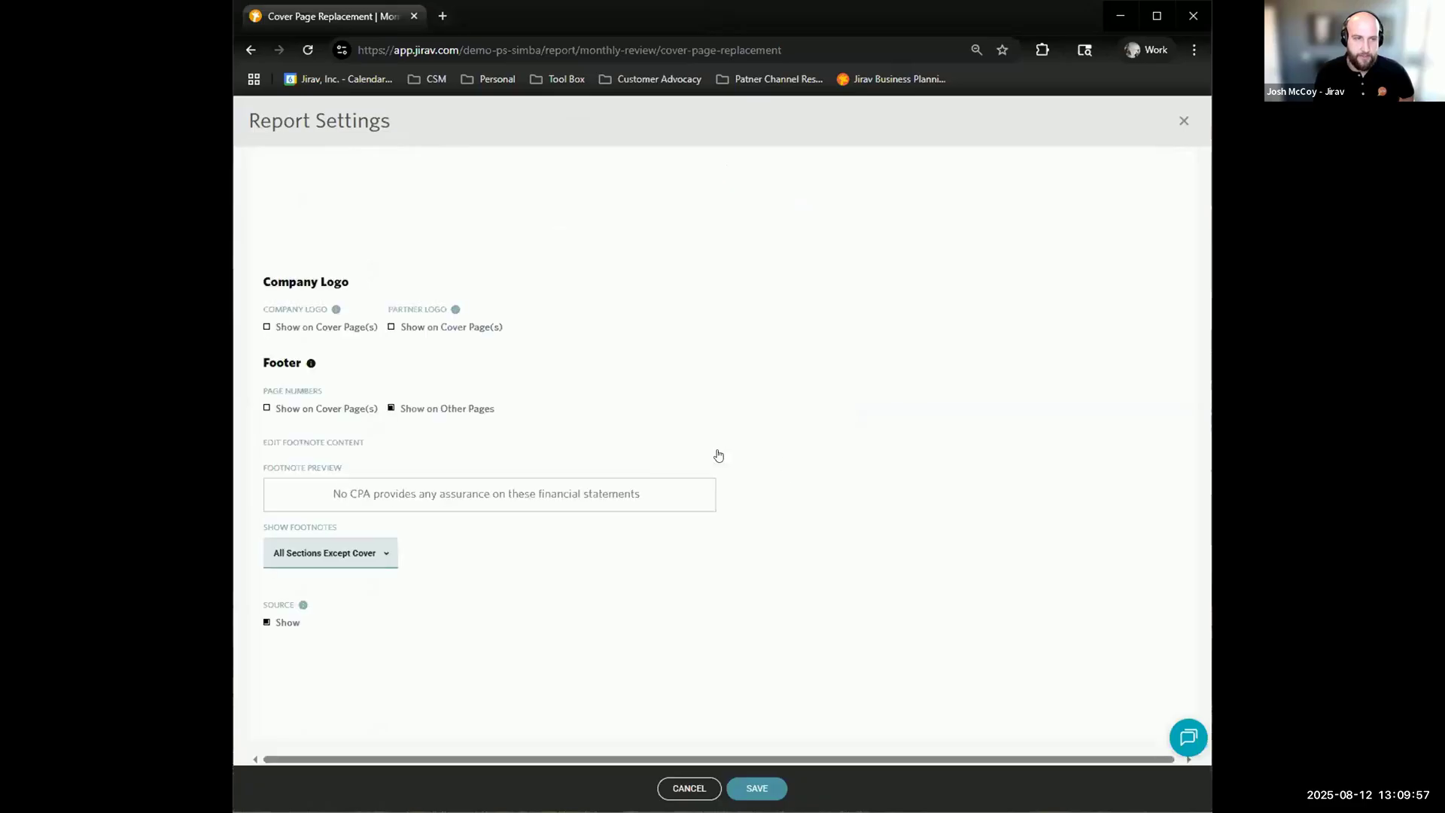
scroll(563, 468, "down", 6)
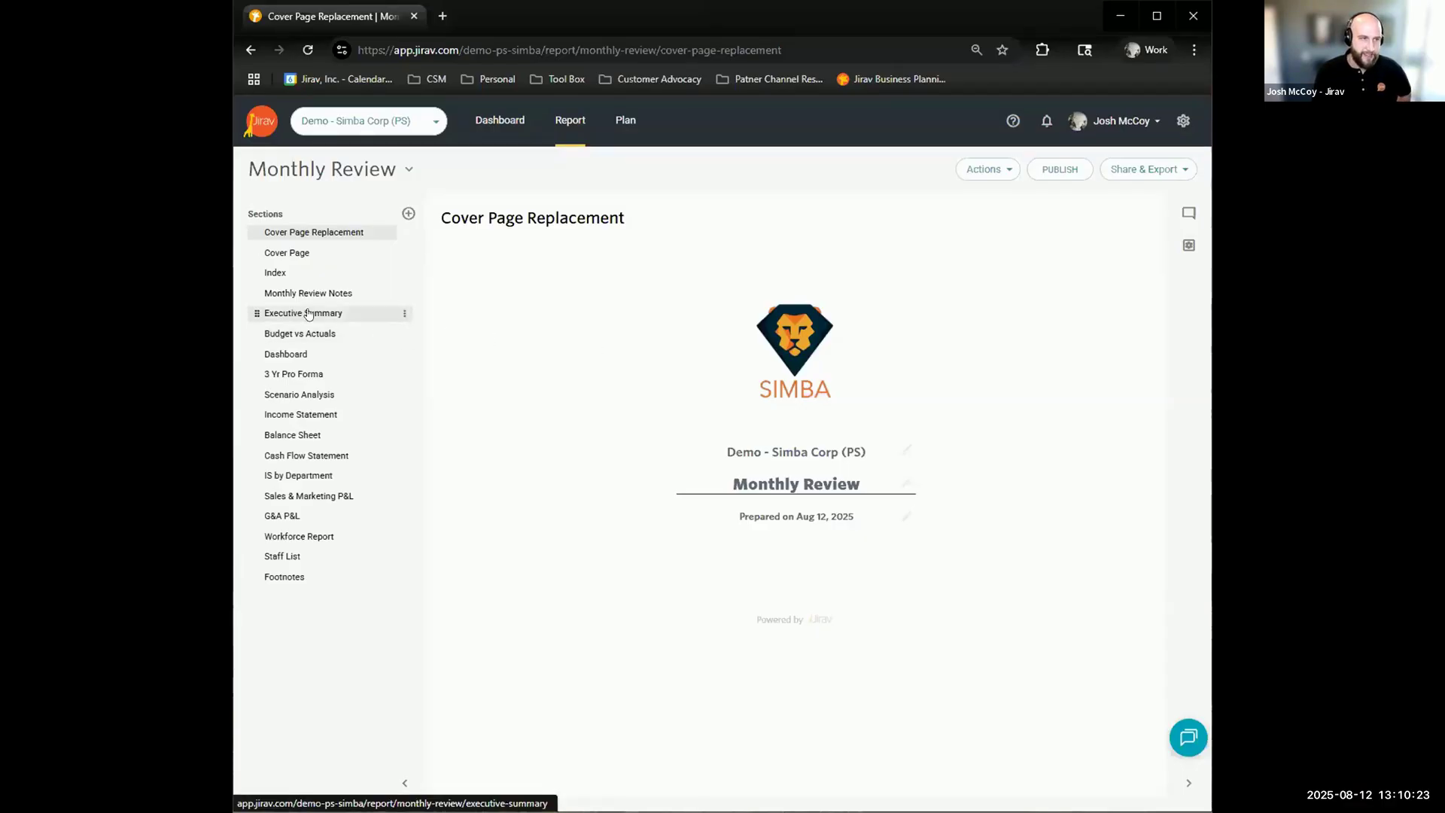
Open the Executive Summary section and review its overview chart and income statement summary rows.
left_click(311, 313)
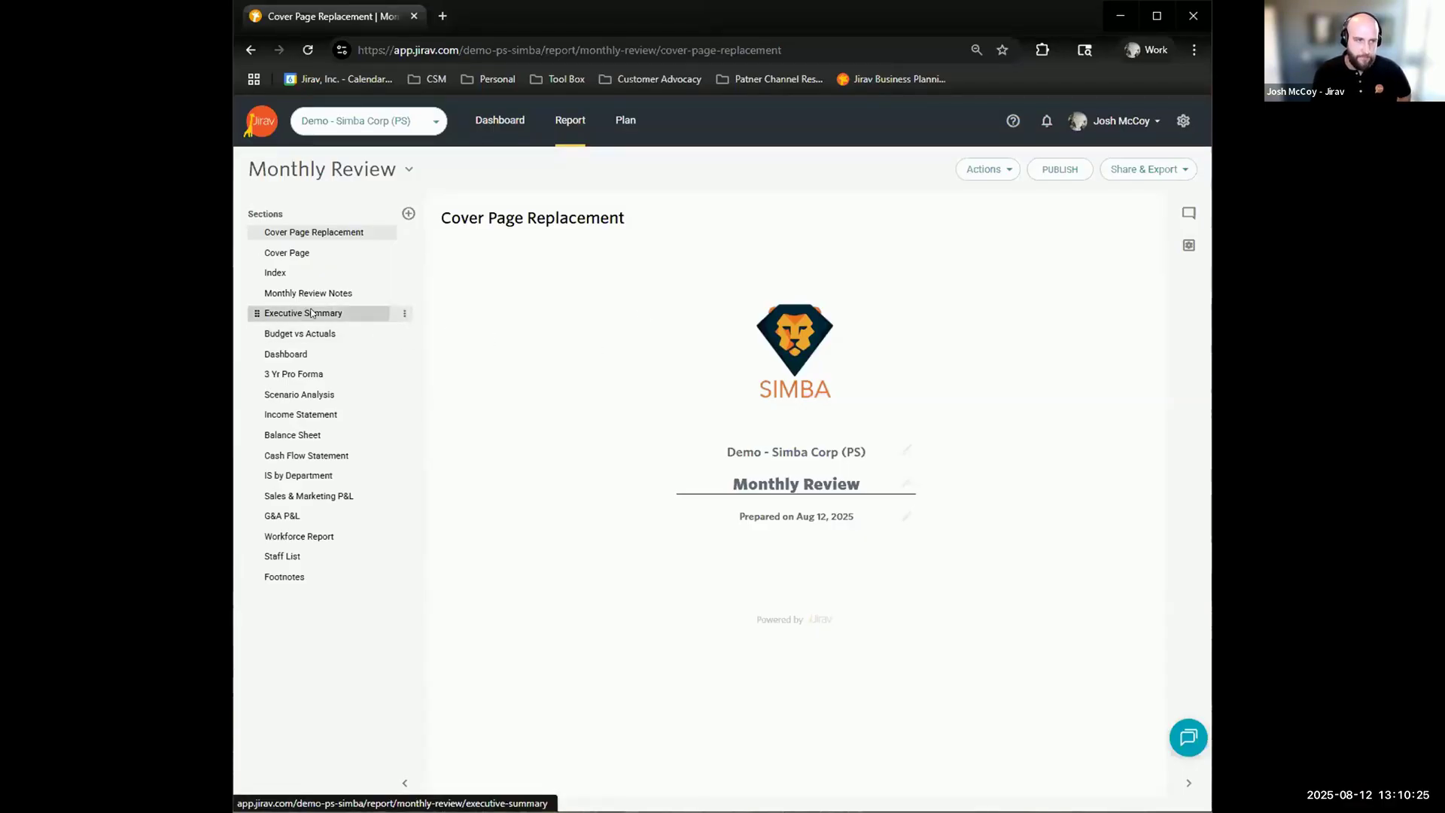
scroll(481, 461, "down", 2)
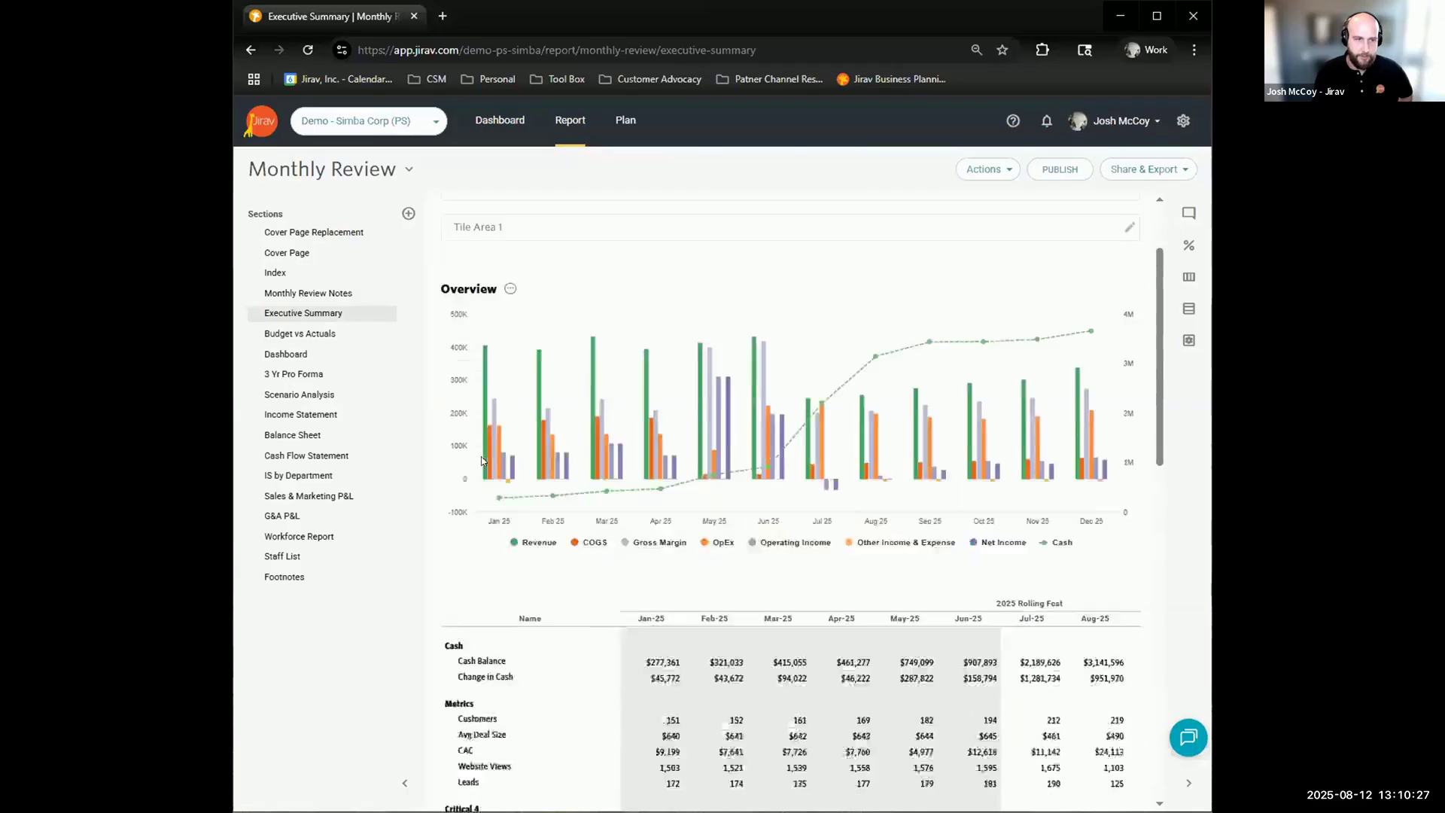
scroll(481, 460, "down", 12)
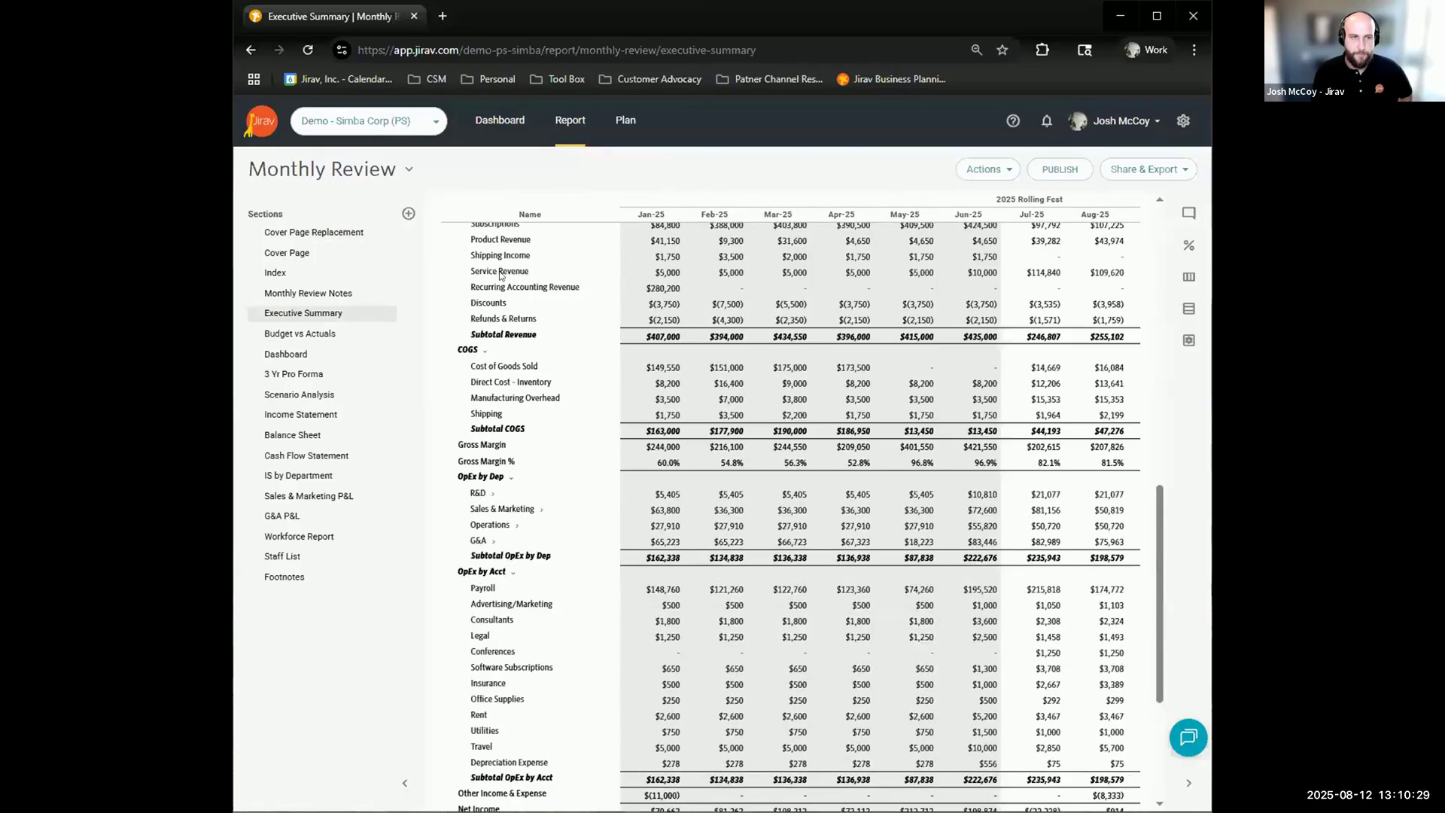
scroll(498, 308, "up", 3)
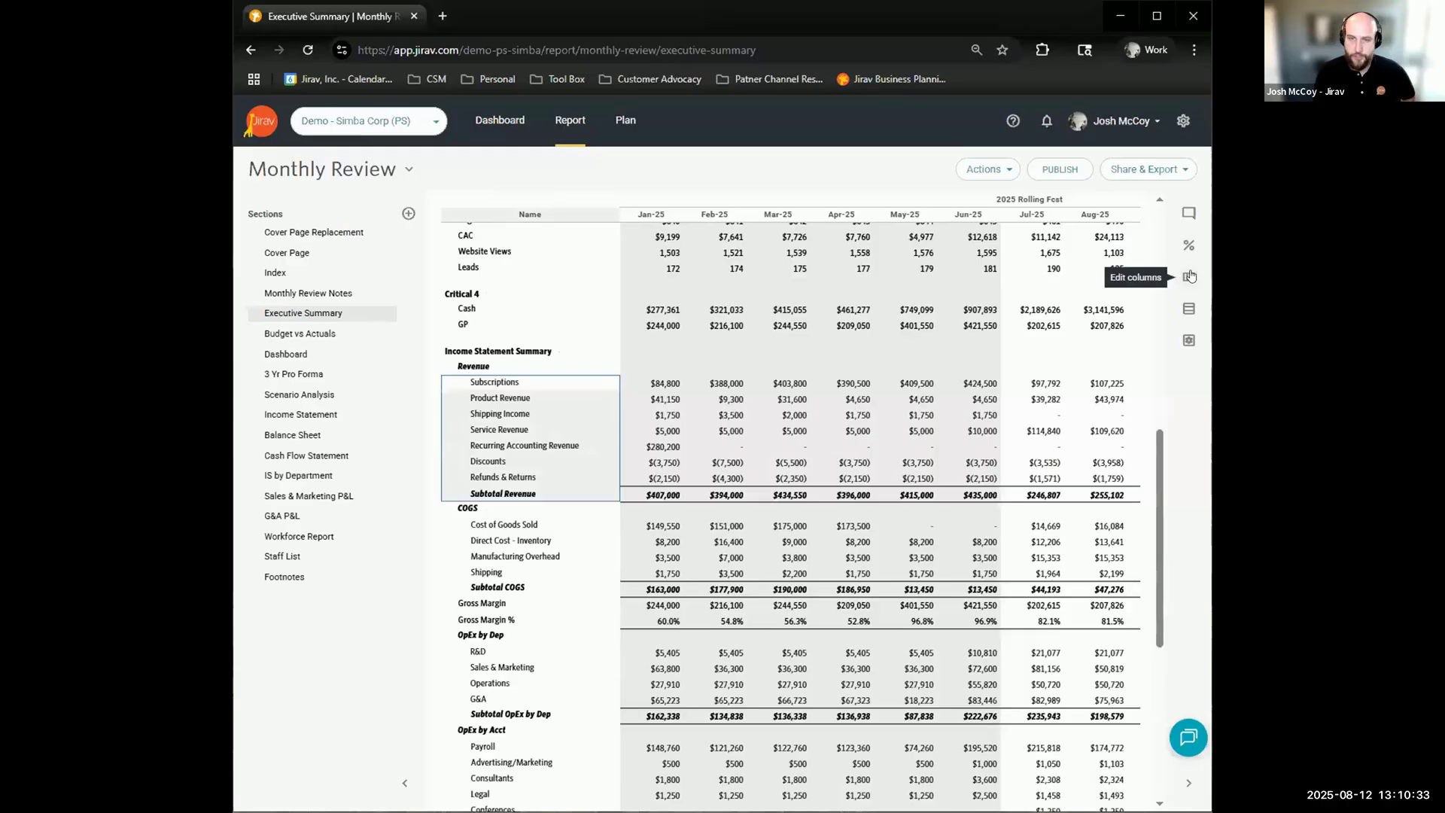
Turn on account codes for the Executive Summary table and check the revenue, COGS and OpEx account rows.
left_click(1189, 276)
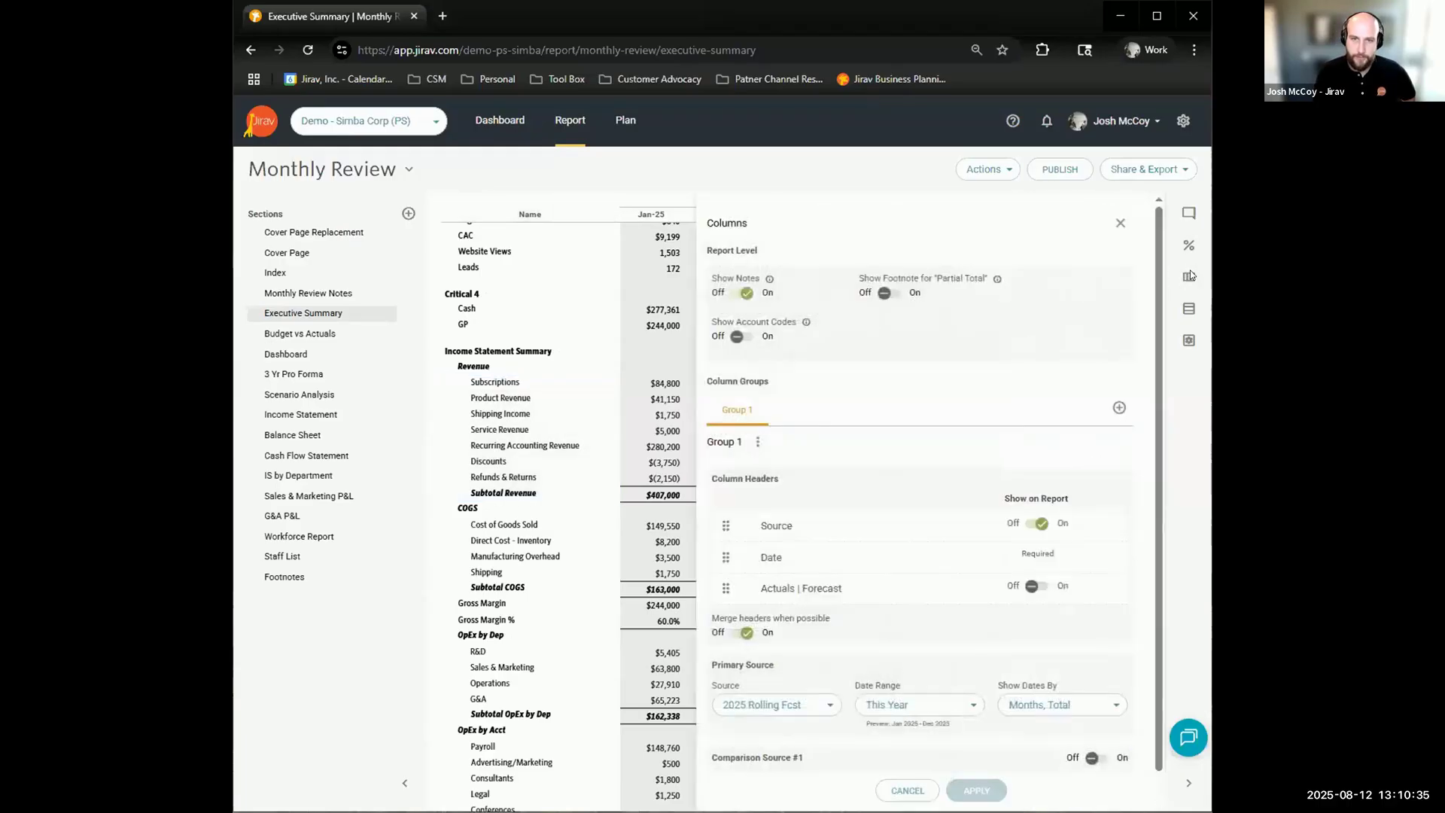
left_click(739, 337)
left_click(976, 790)
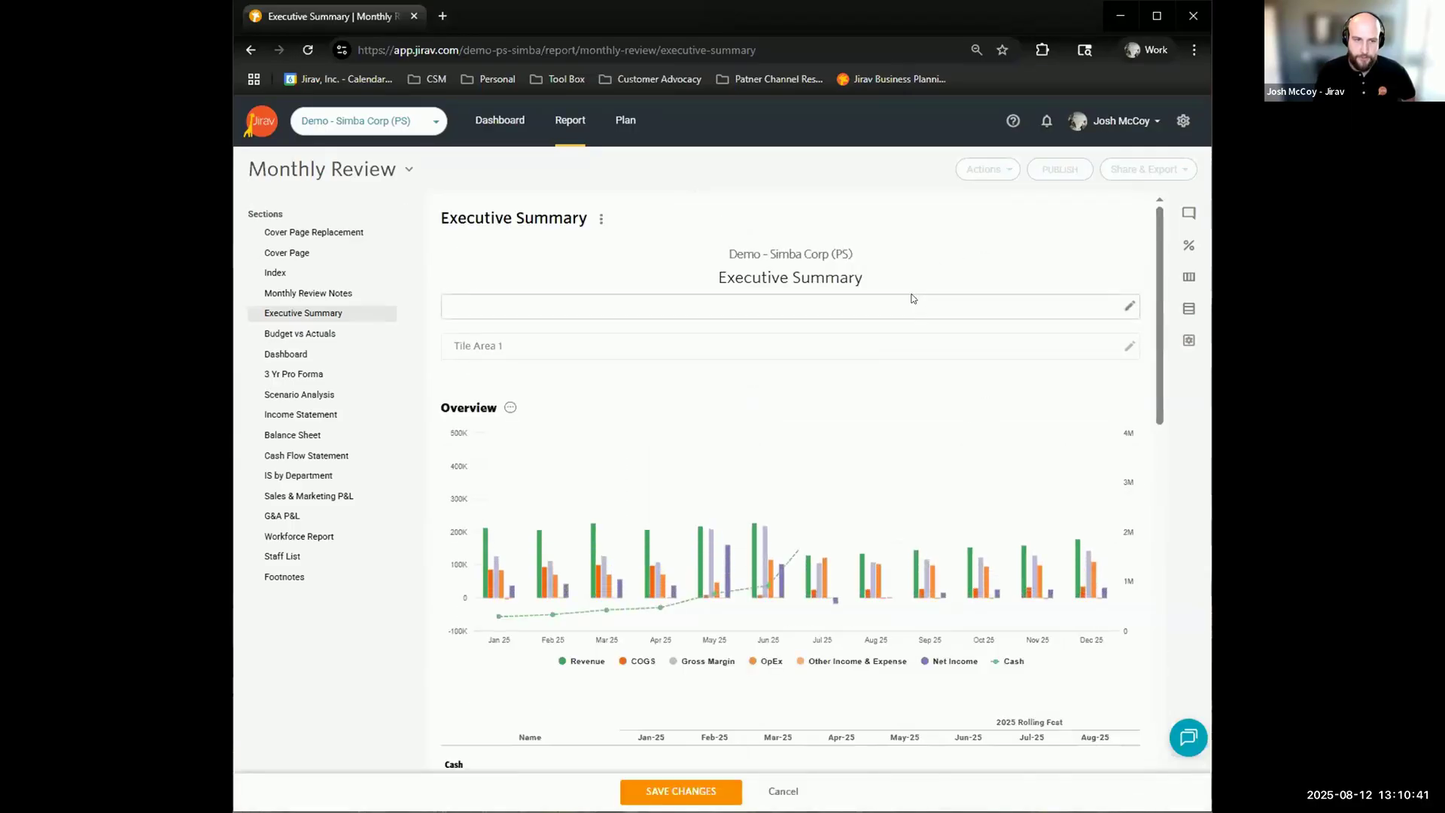
scroll(912, 300, "down", 4)
scroll(947, 324, "down", 7)
scroll(796, 329, "up", 1)
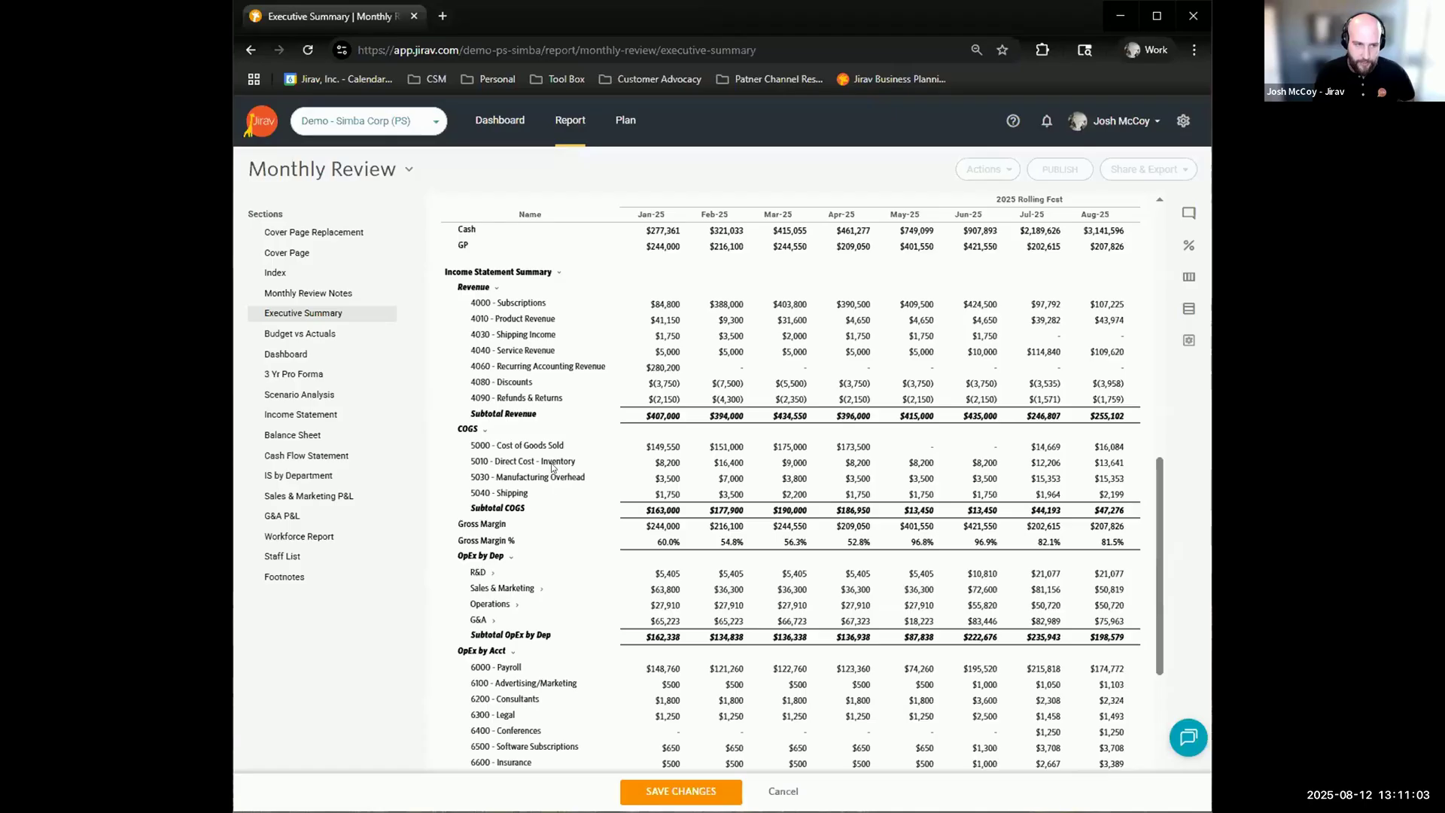
Review the Executive Summary table's account rows down to Net Income %, plus its Jan - Dec'25 total and Notes columns.
scroll(493, 429, "down", 3)
scroll(527, 451, "up", 1)
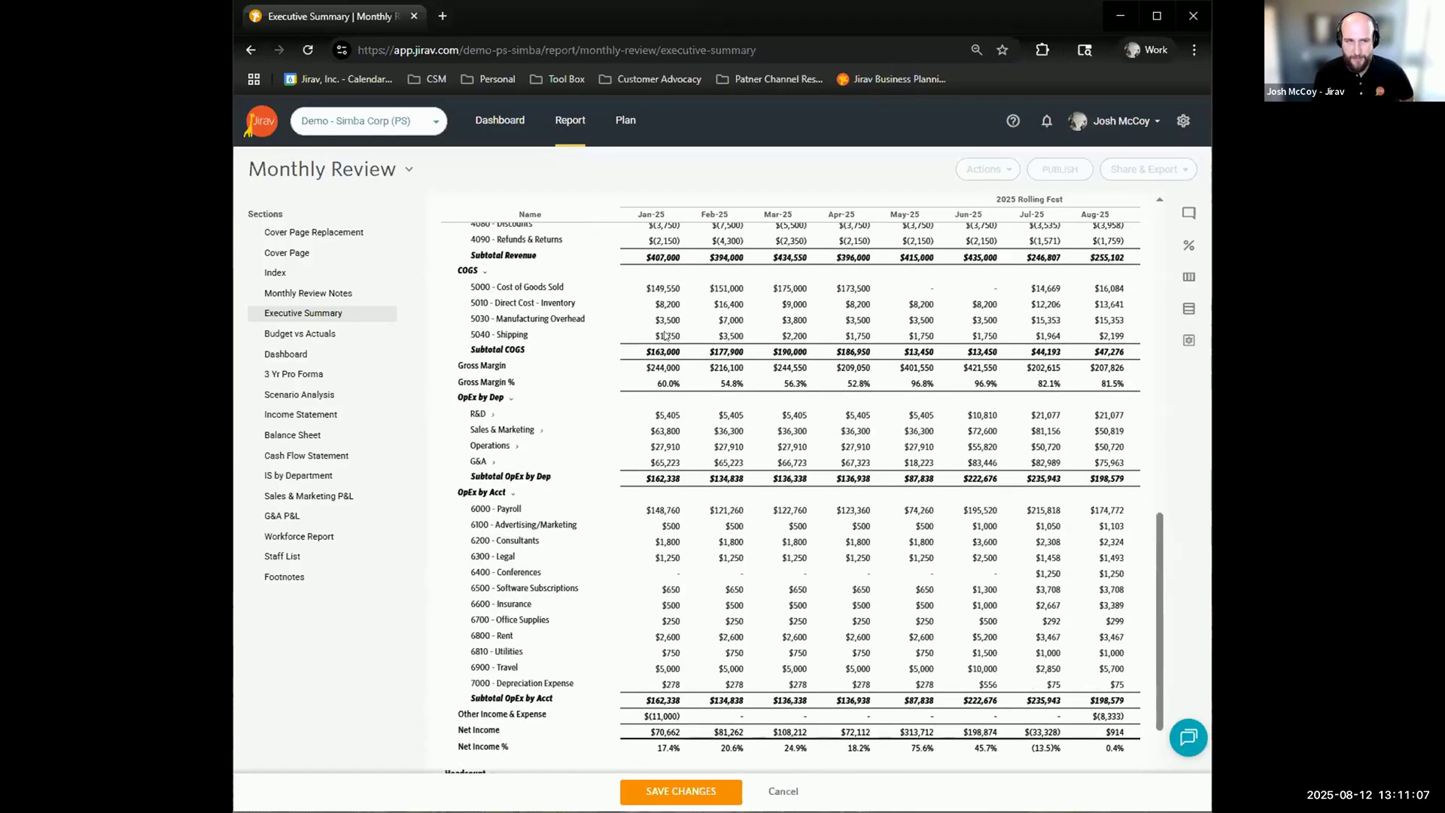
scroll(767, 372, "up", 2)
scroll(766, 371, "up", 5)
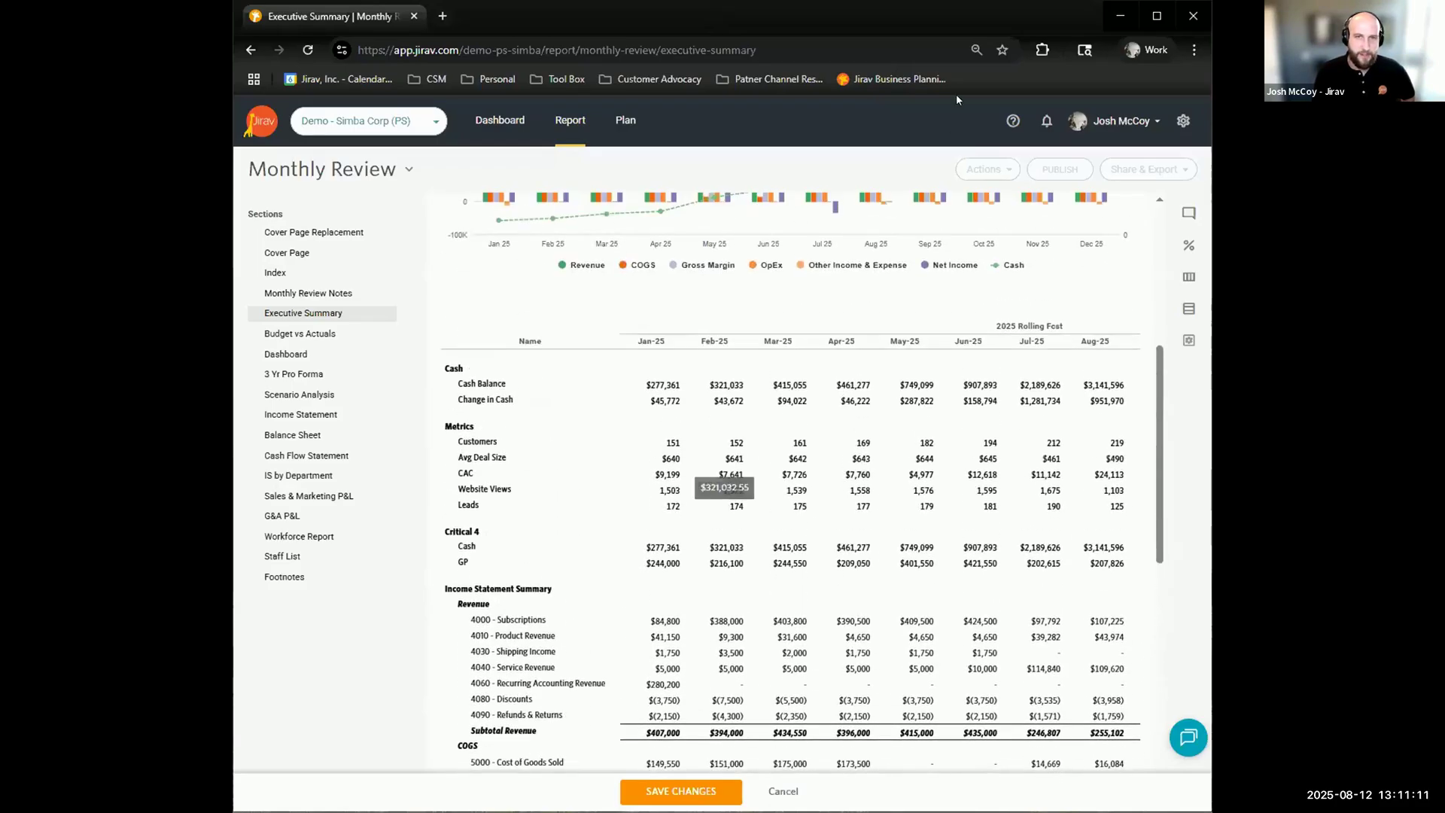
scroll(828, 541, "down", 1)
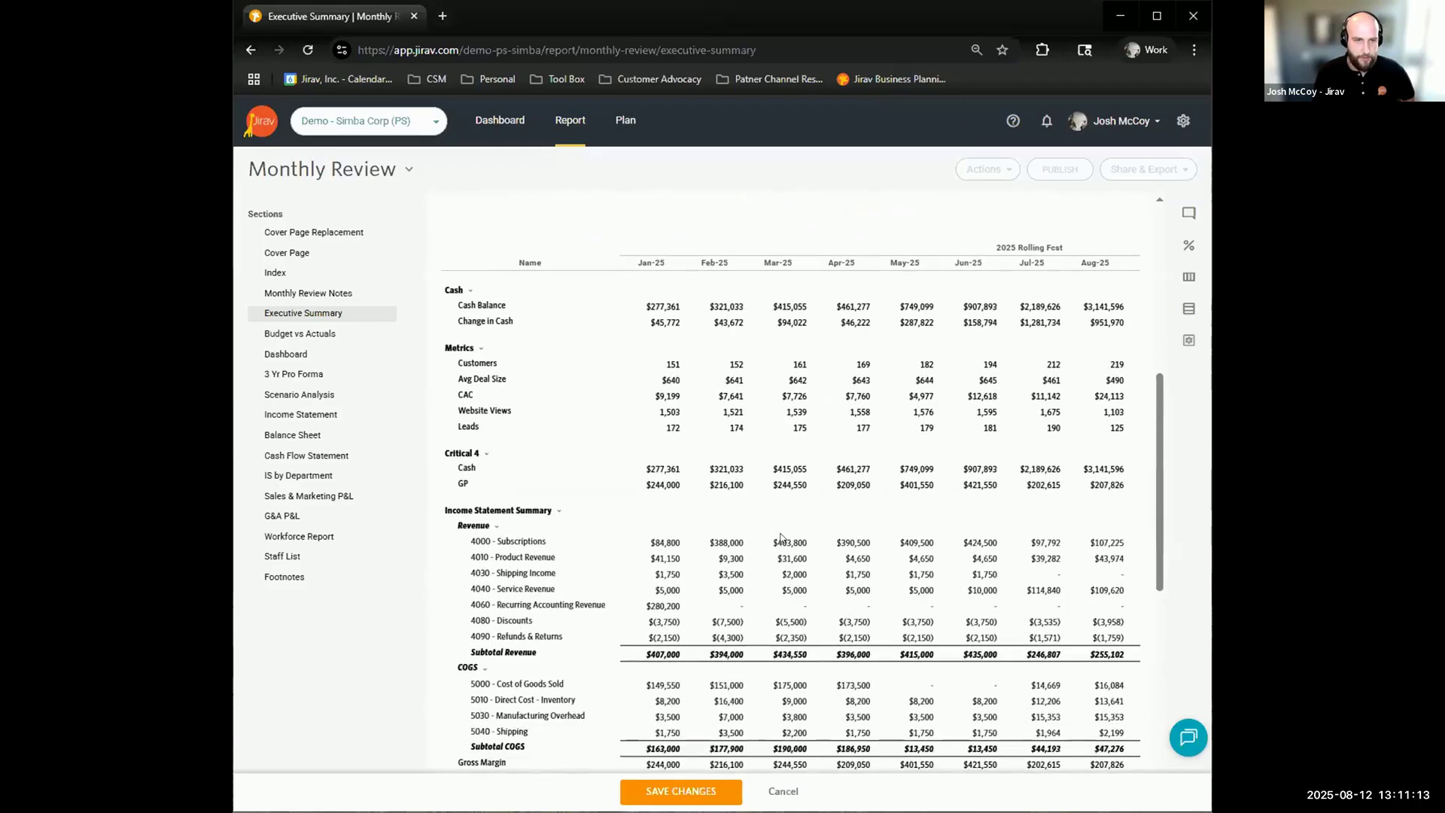
scroll(798, 539, "right", 2)
scroll(781, 538, "right", 3)
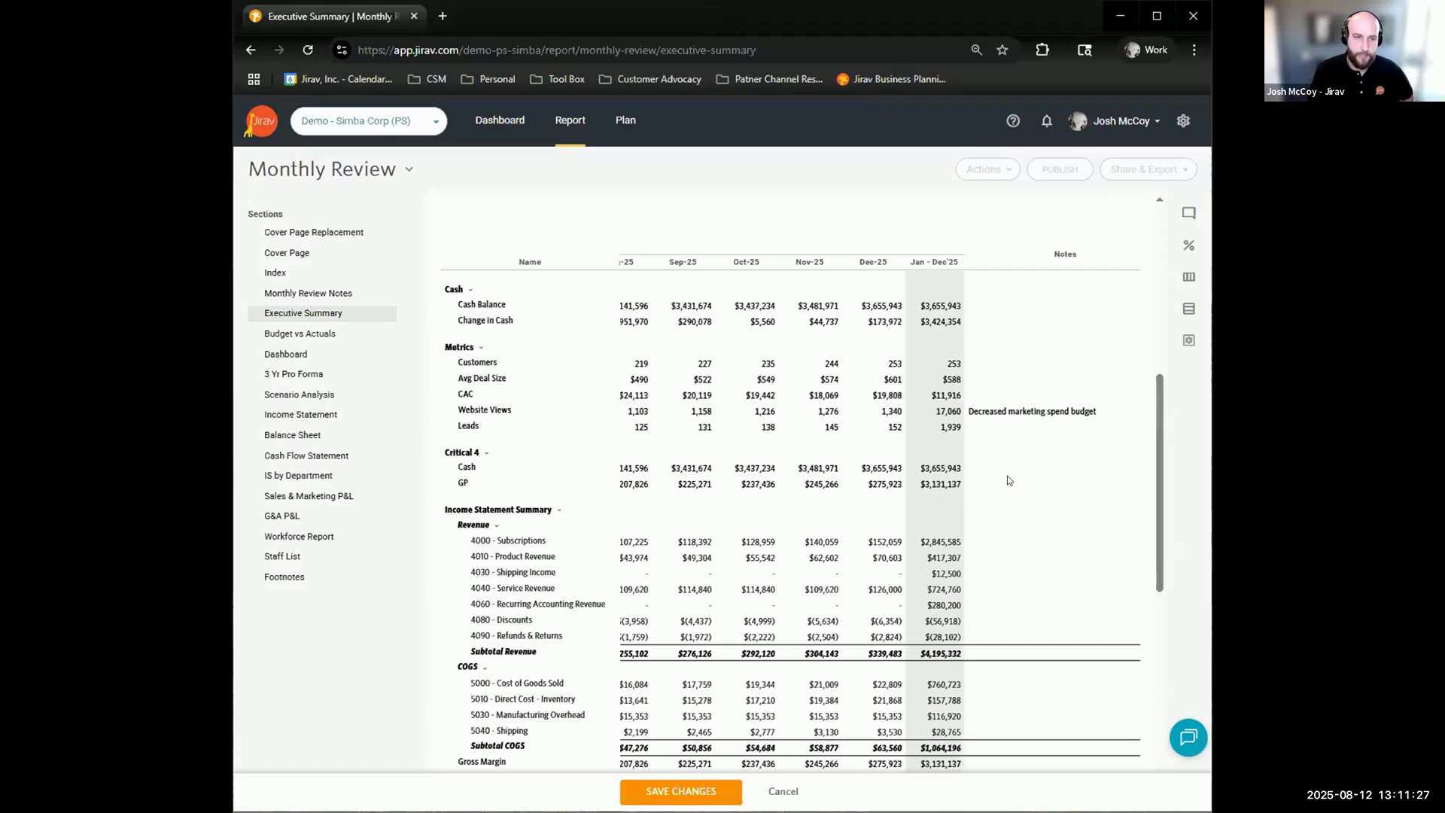
scroll(1009, 480, "left", 5)
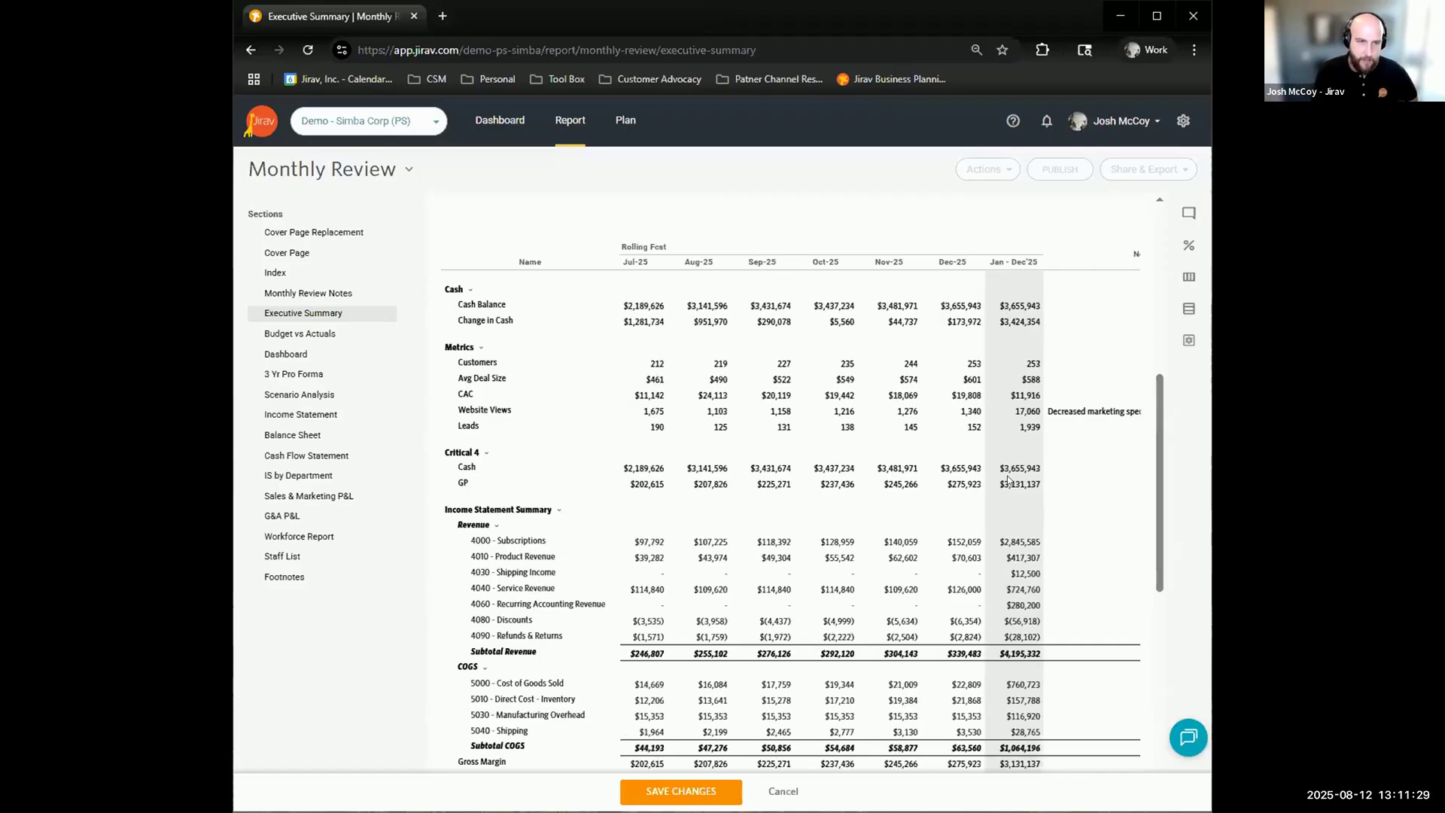
scroll(1009, 480, "left", 2)
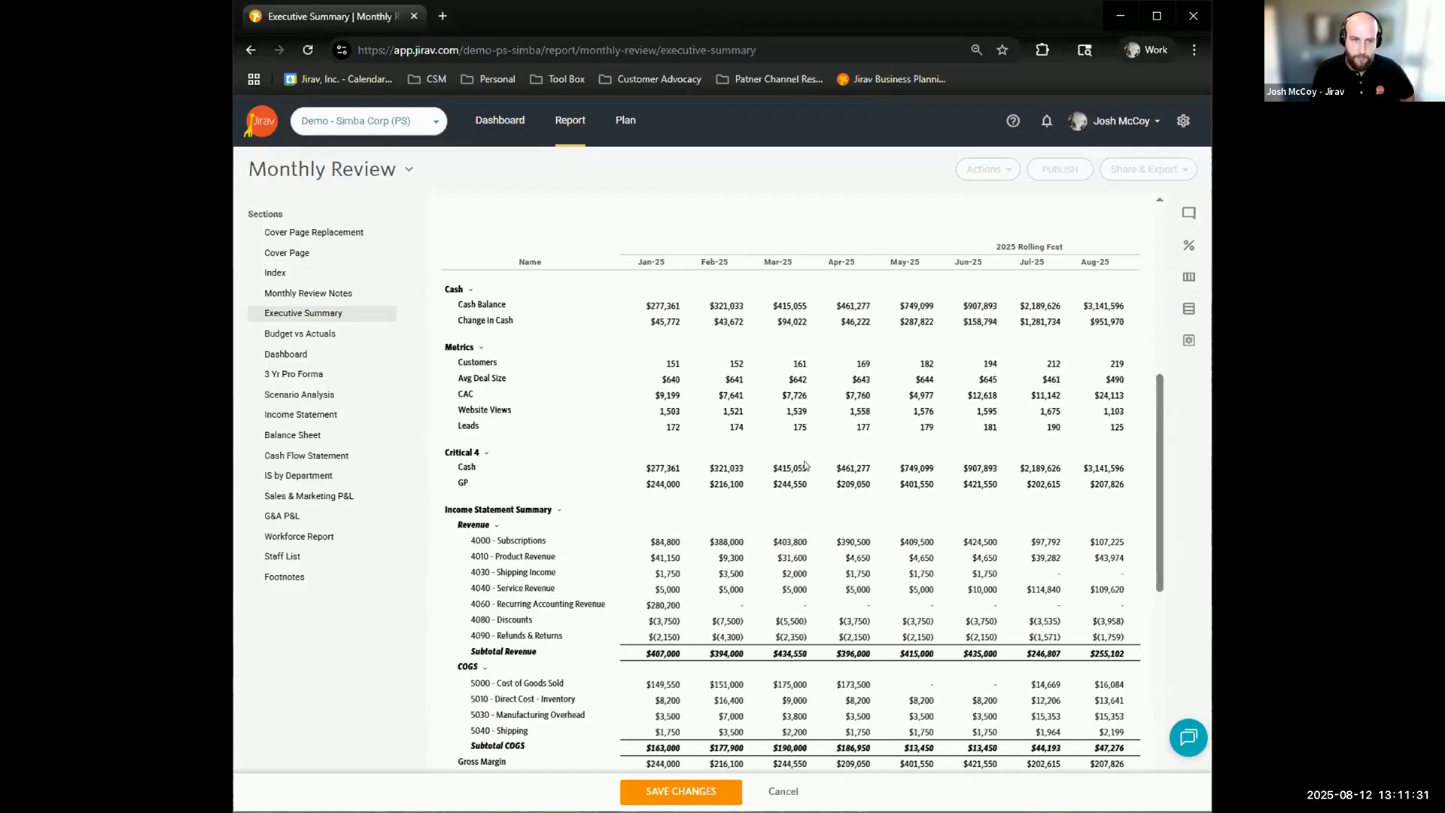
Highlight ranges of monthly CAC values in the Metrics rows and compare them with the Jan - Dec'25 CAC total.
left_click_drag(668, 395, 787, 394)
left_click_drag(886, 390, 978, 394)
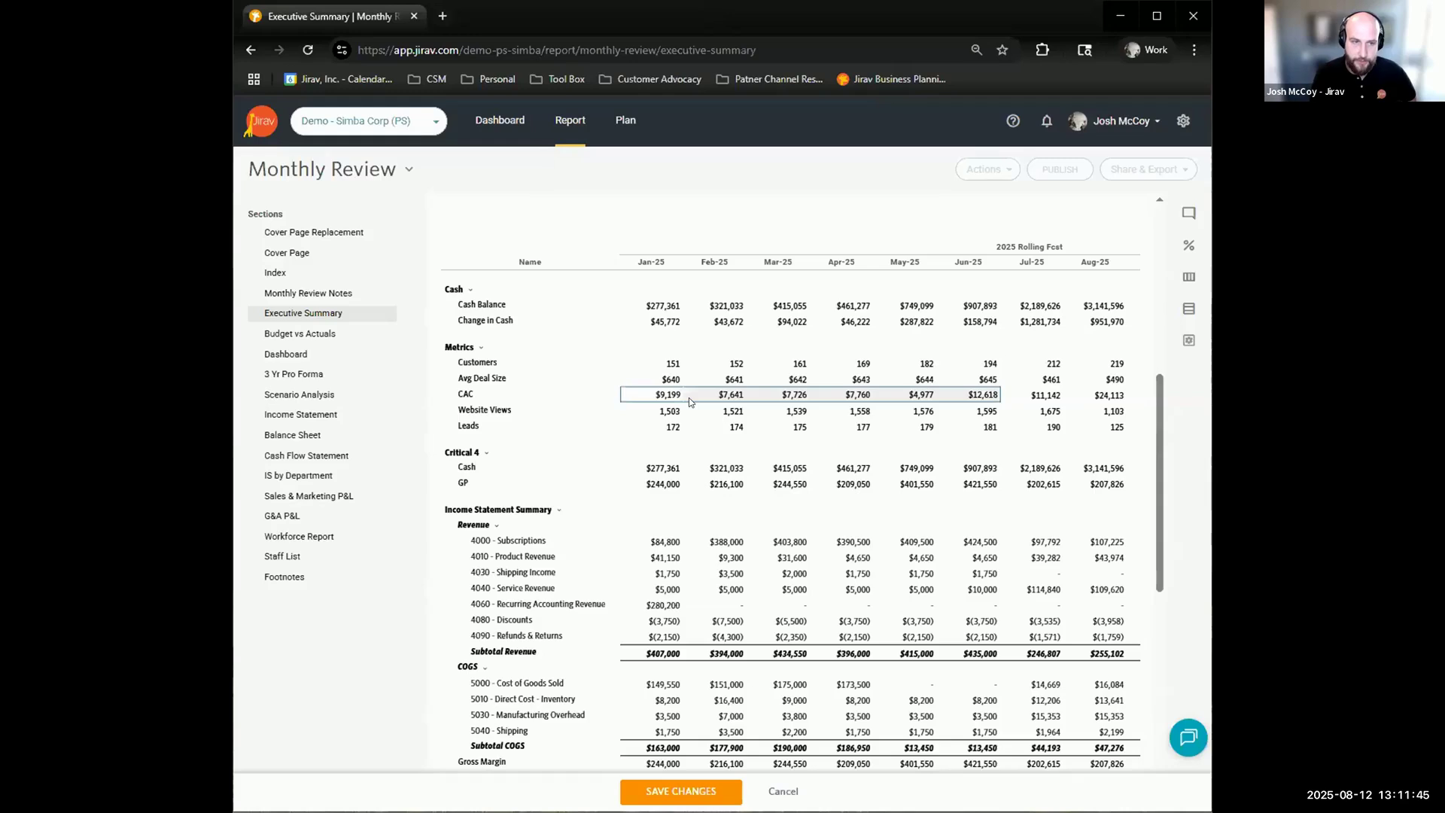
scroll(682, 443, "right", 1)
scroll(682, 443, "right", 4)
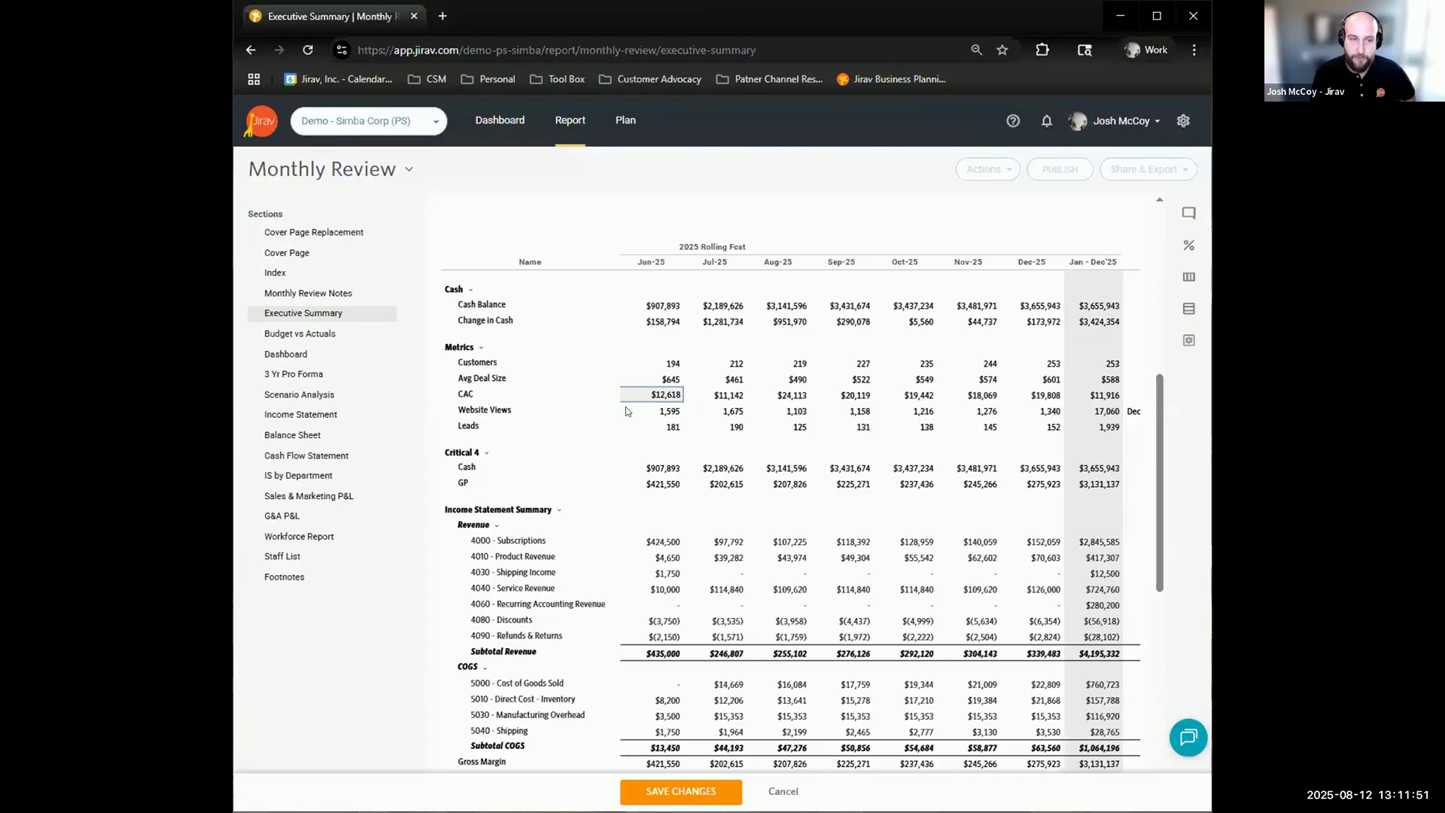
left_click_drag(538, 399, 1037, 401)
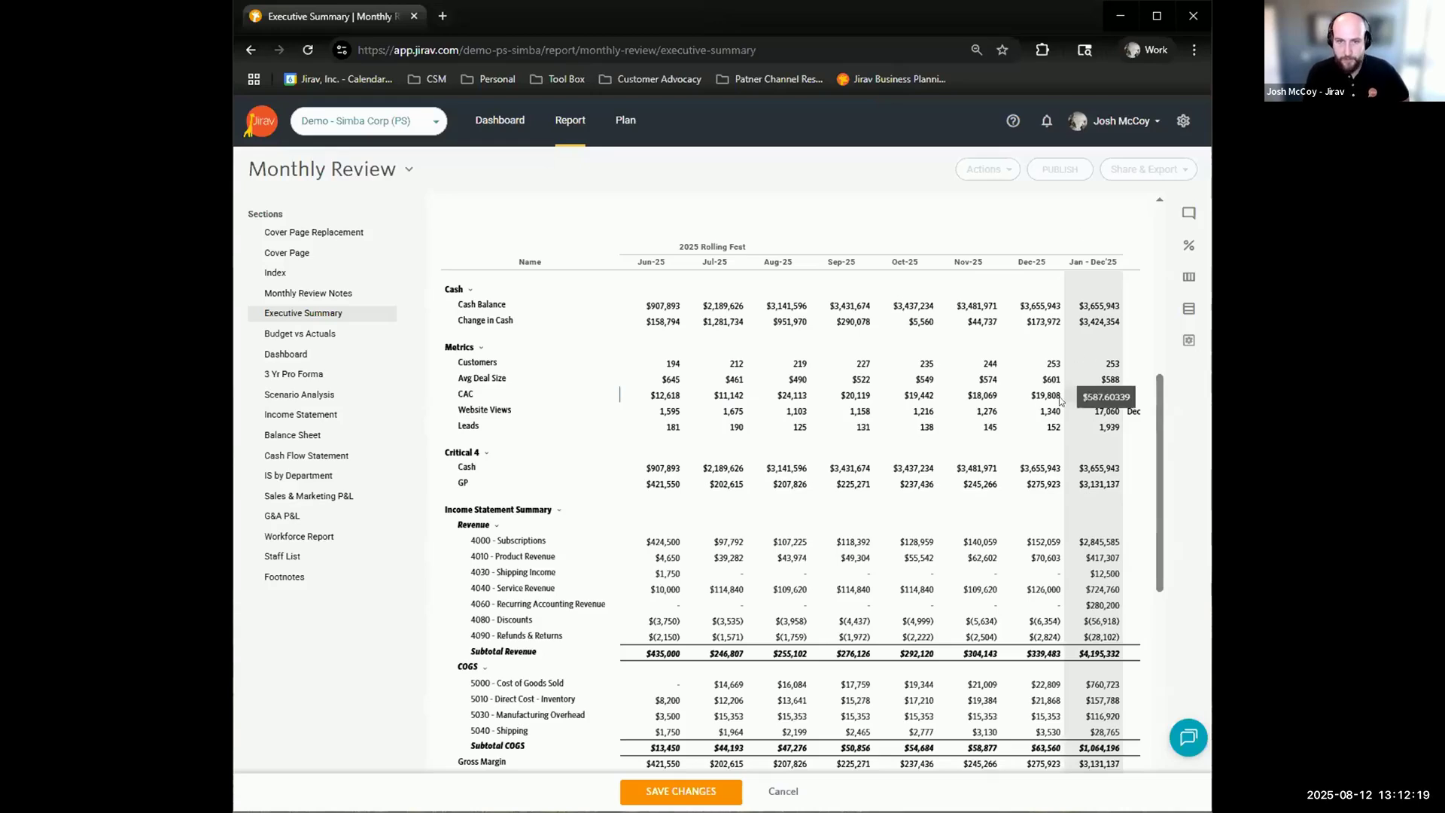
left_click_drag(1038, 397, 858, 395)
scroll(976, 361, "left", 1)
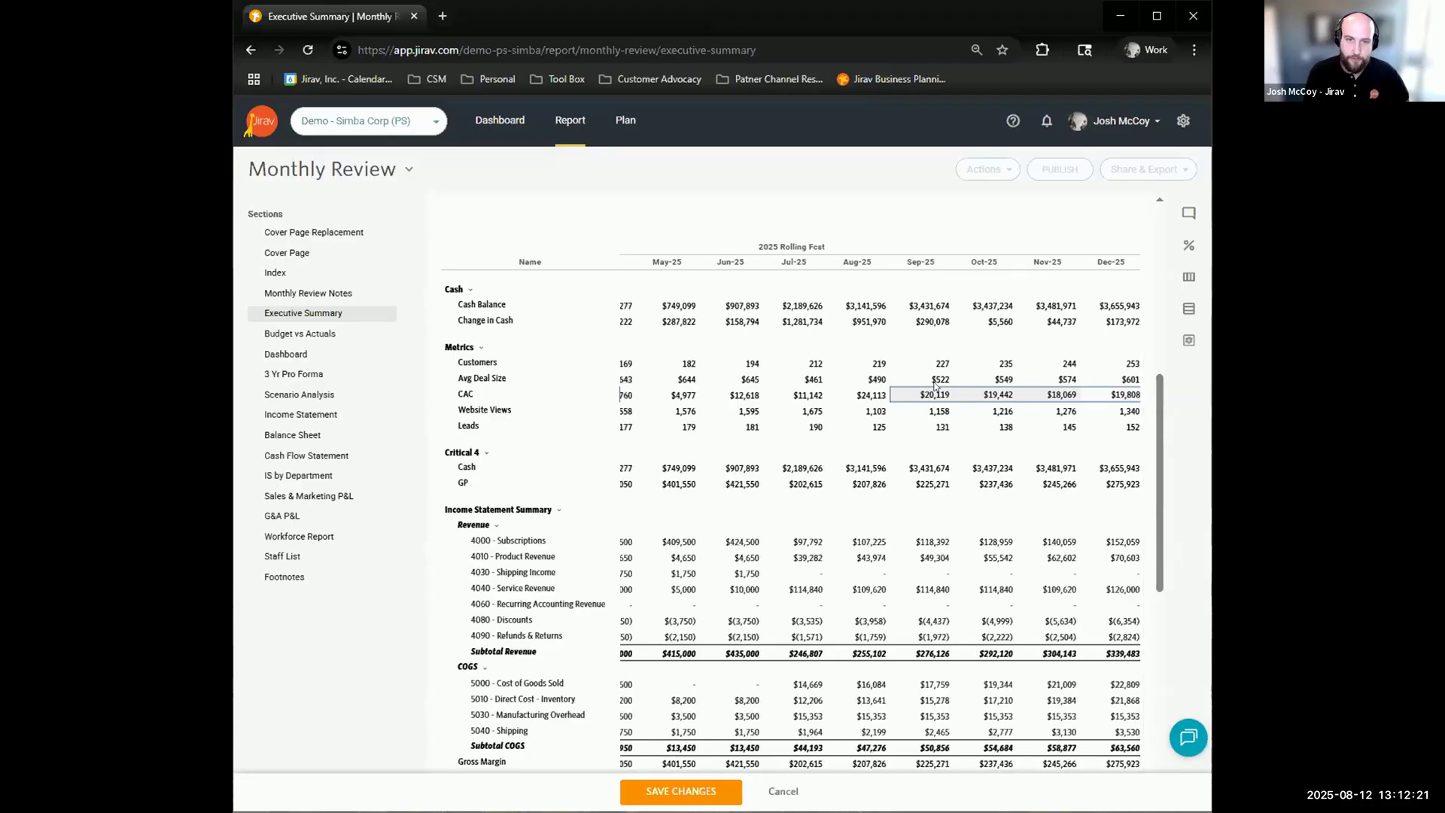
scroll(1001, 380, "right", 3)
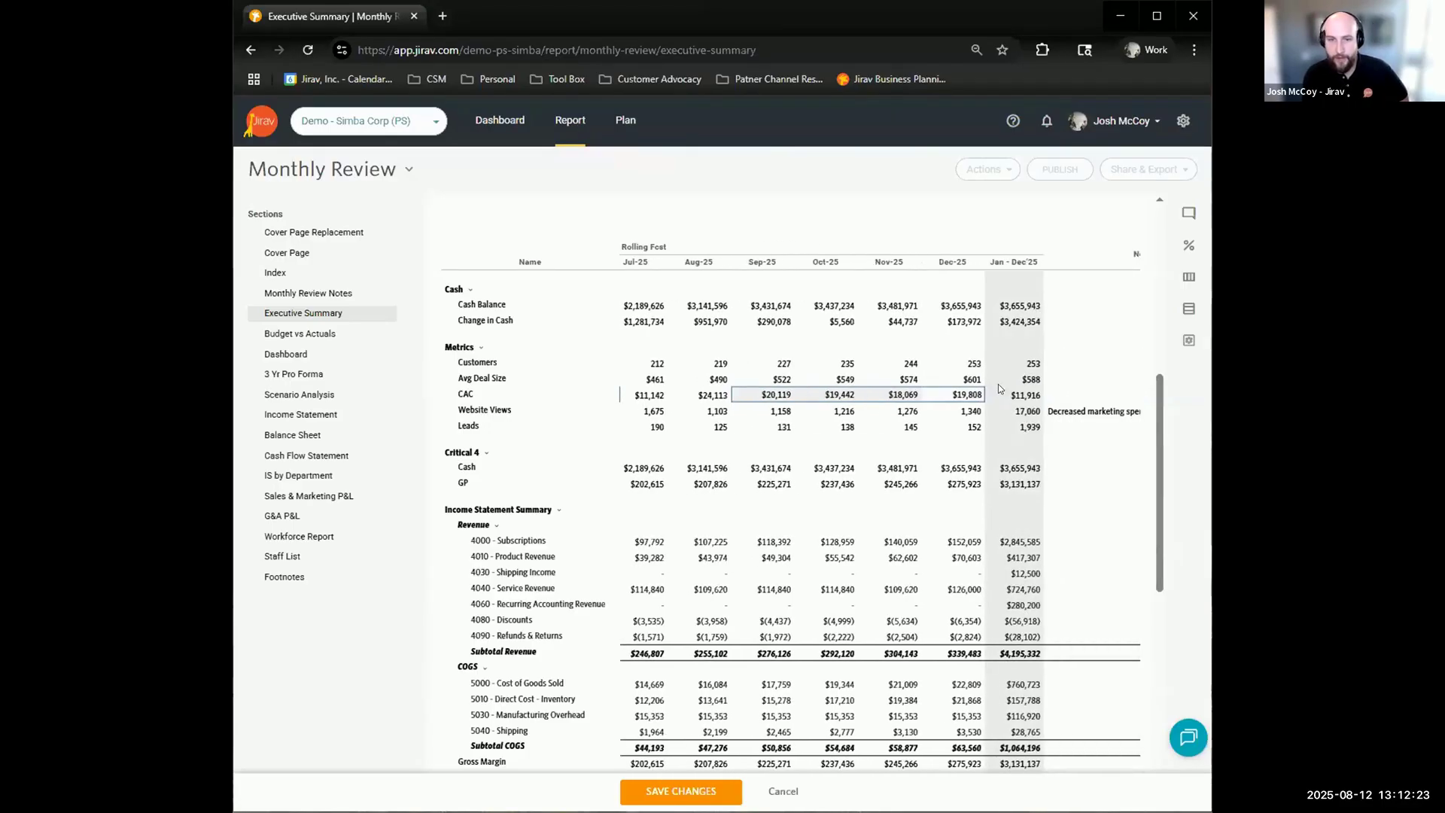
left_click(1016, 394)
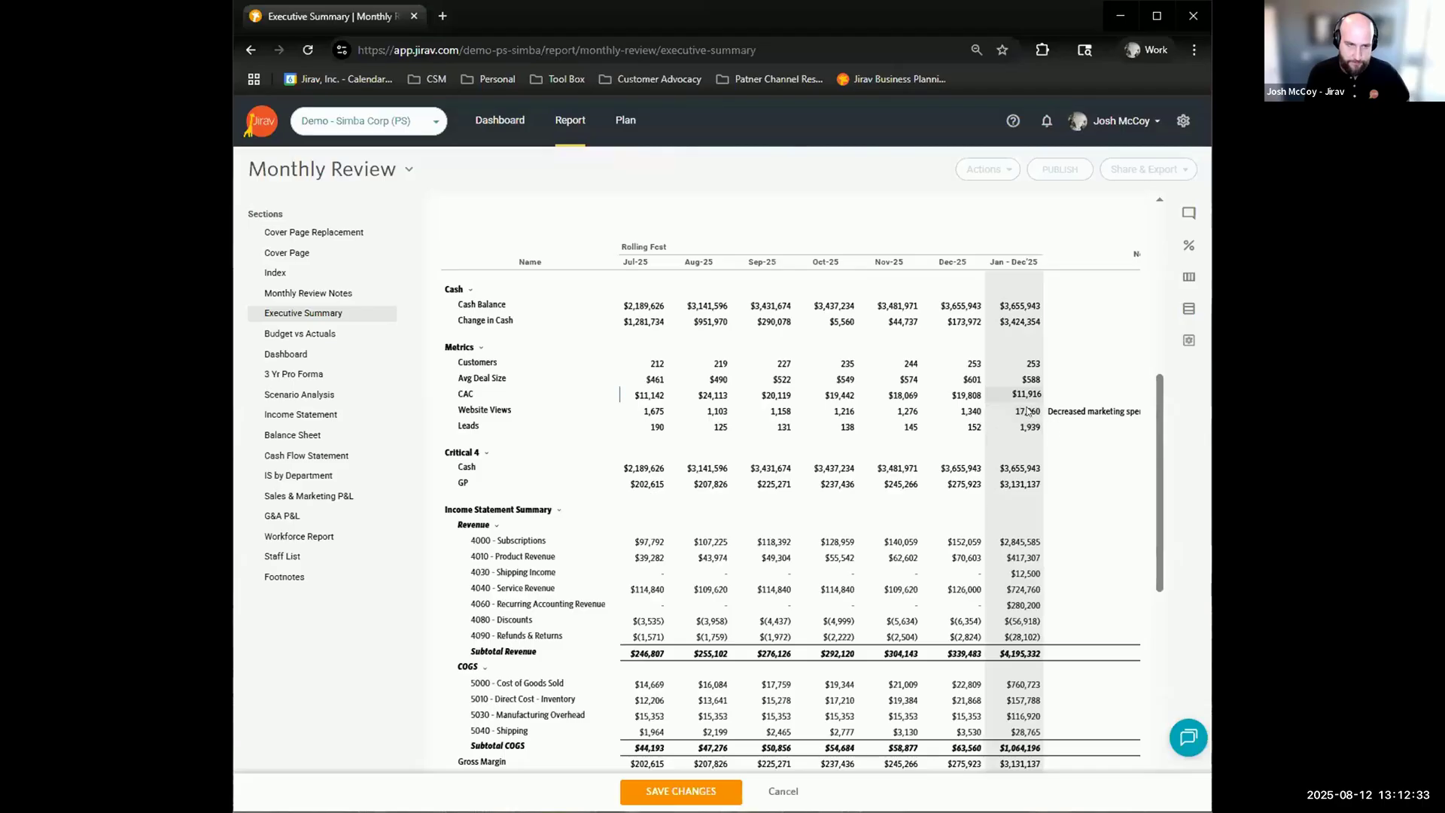
left_click_drag(1026, 398, 840, 398)
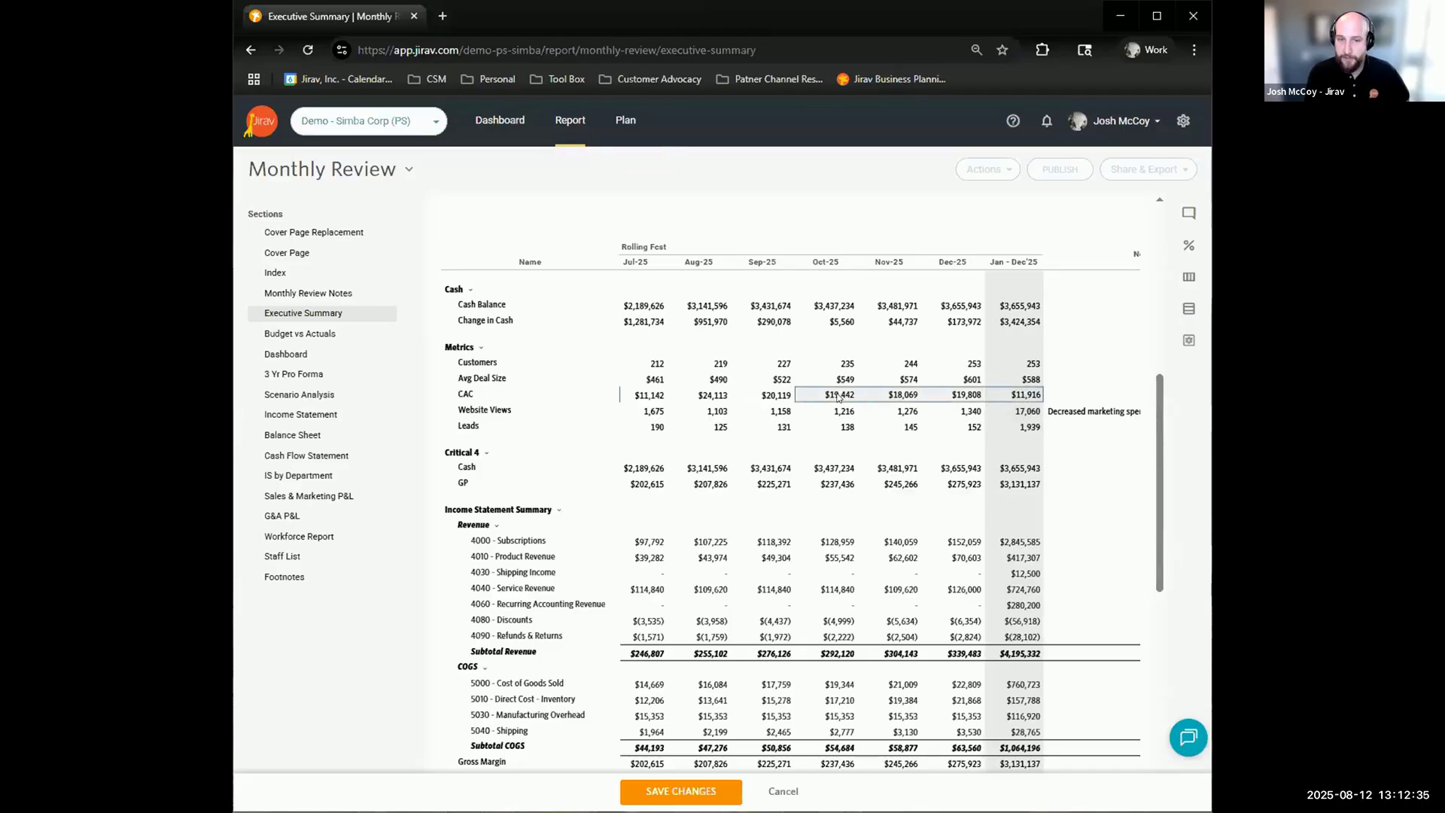
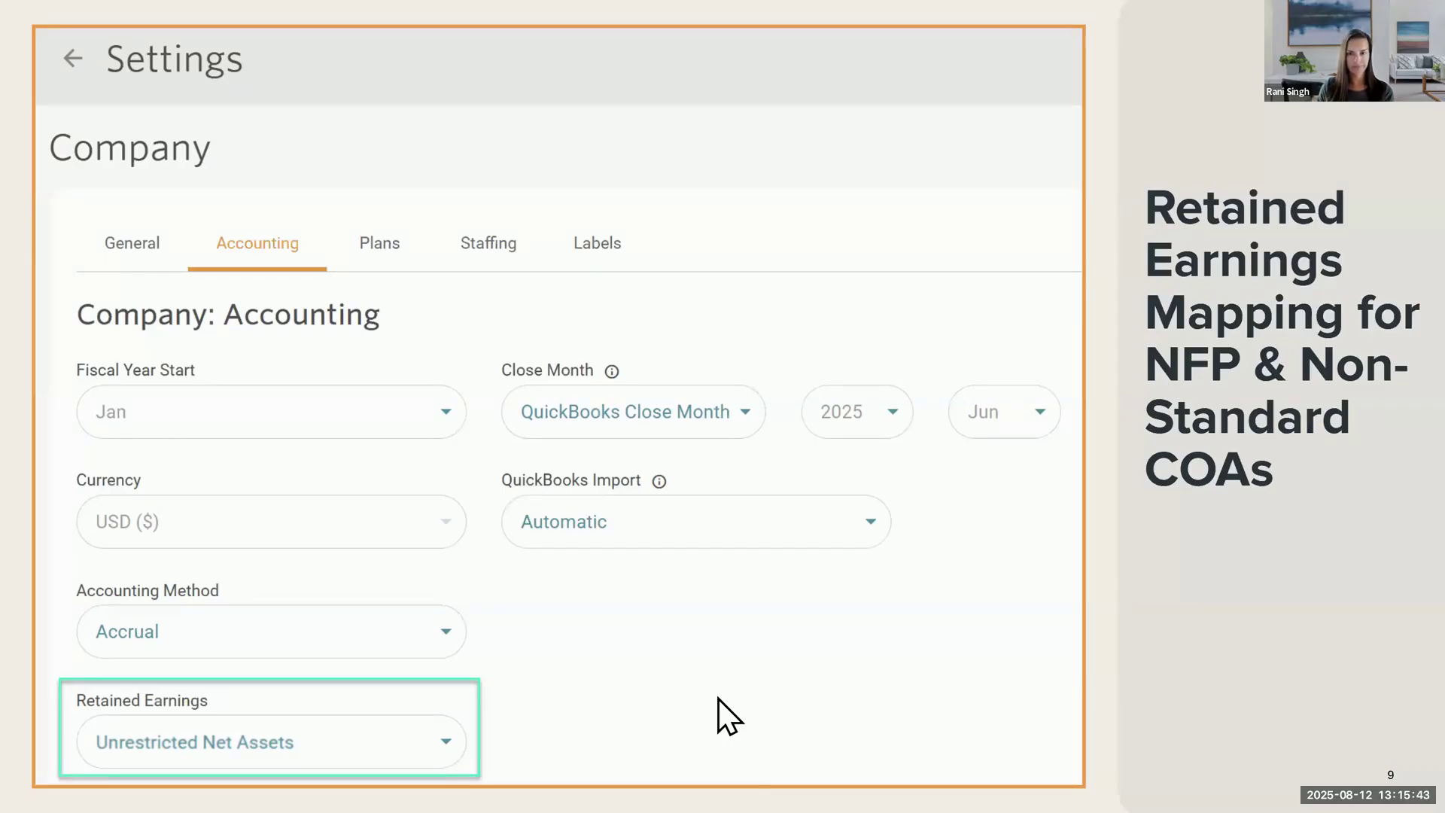
Switch to Simba Corp in Jirav, open the Integrations settings and examine the import options down to the Budget section.
key("alt+Tab")
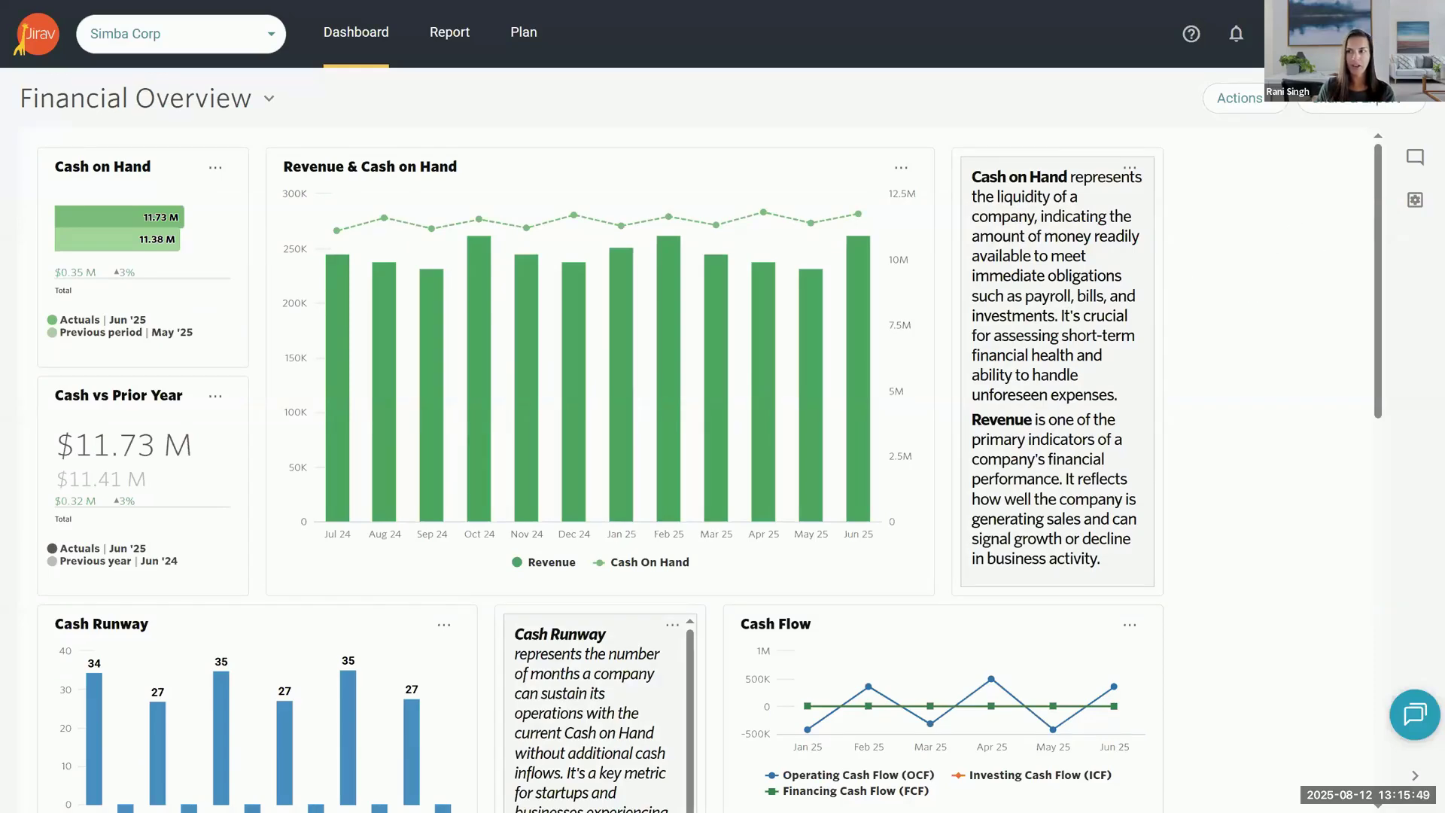
left_click(1281, 34)
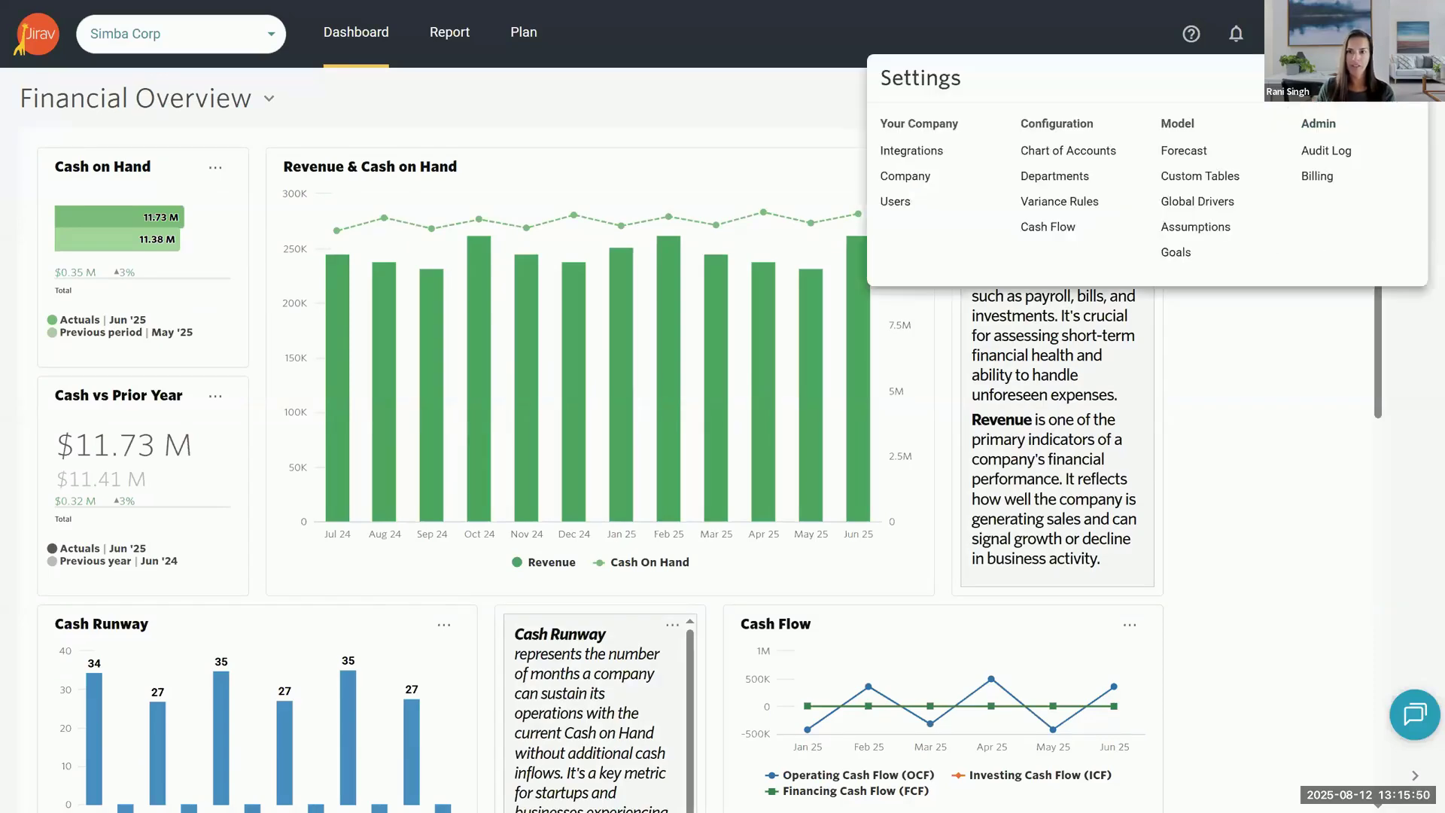
left_click(927, 159)
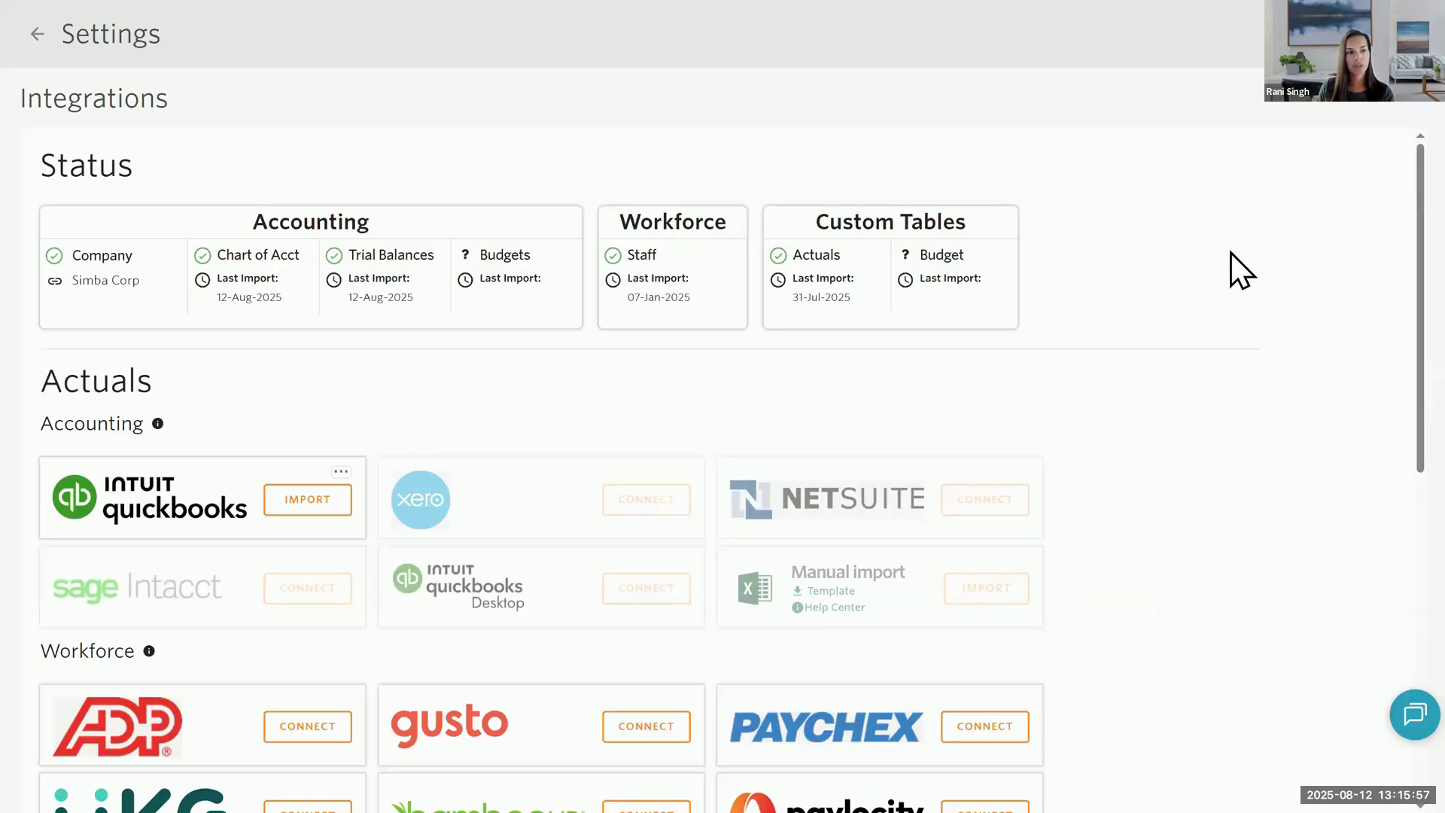
scroll(1231, 254, "down", 1)
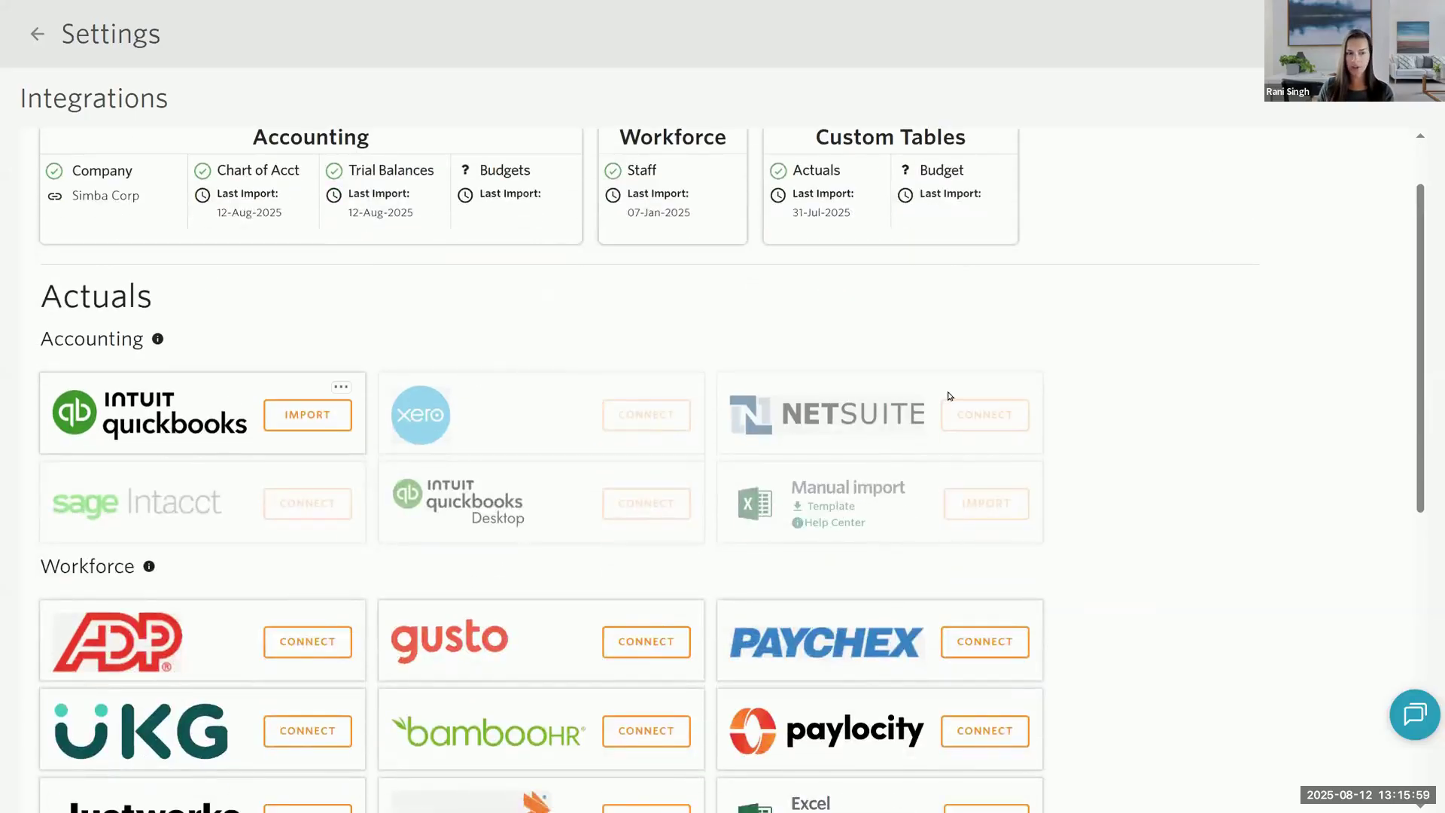
scroll(705, 435, "down", 4)
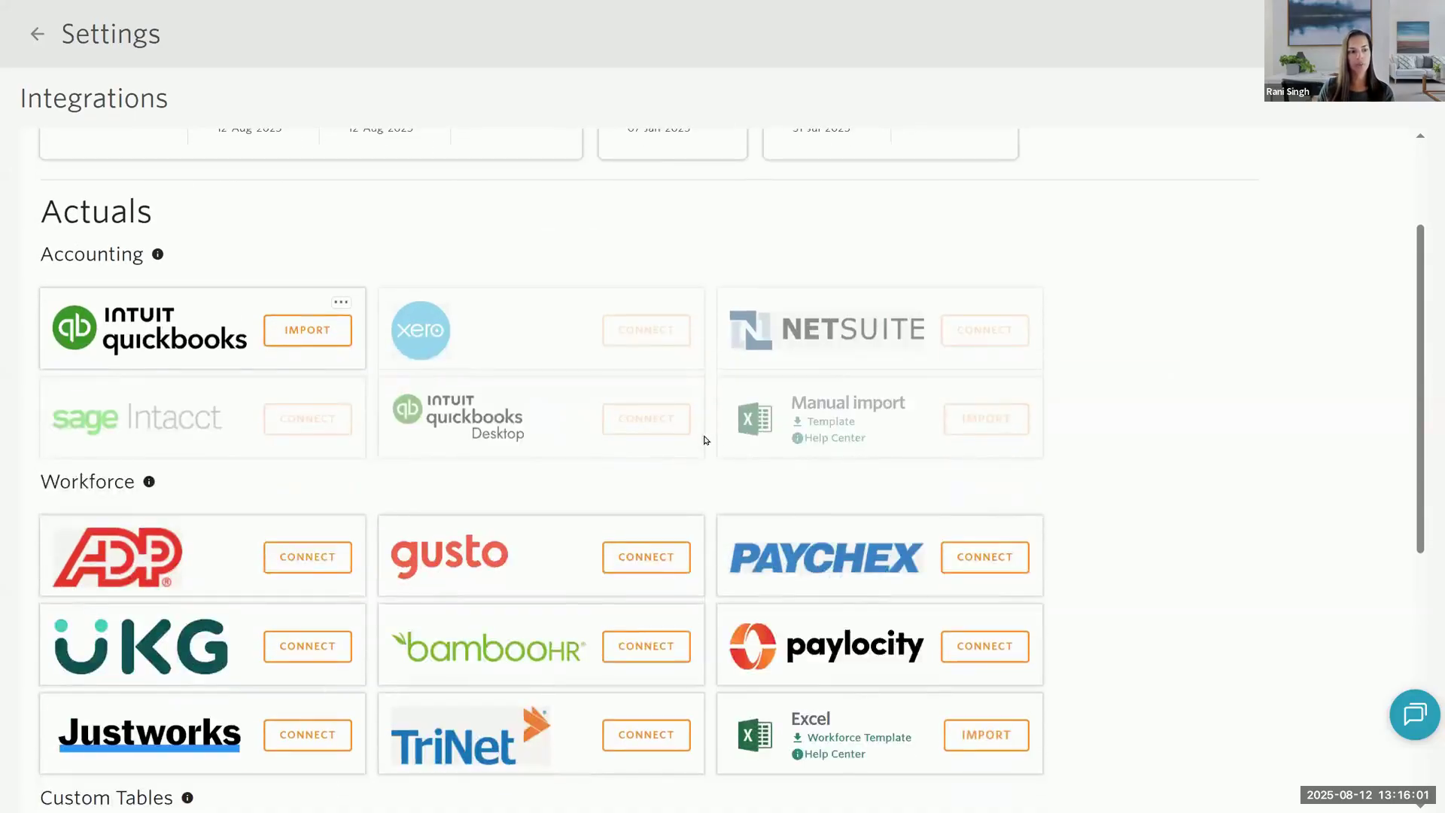
scroll(701, 451, "down", 1)
scroll(697, 493, "down", 1)
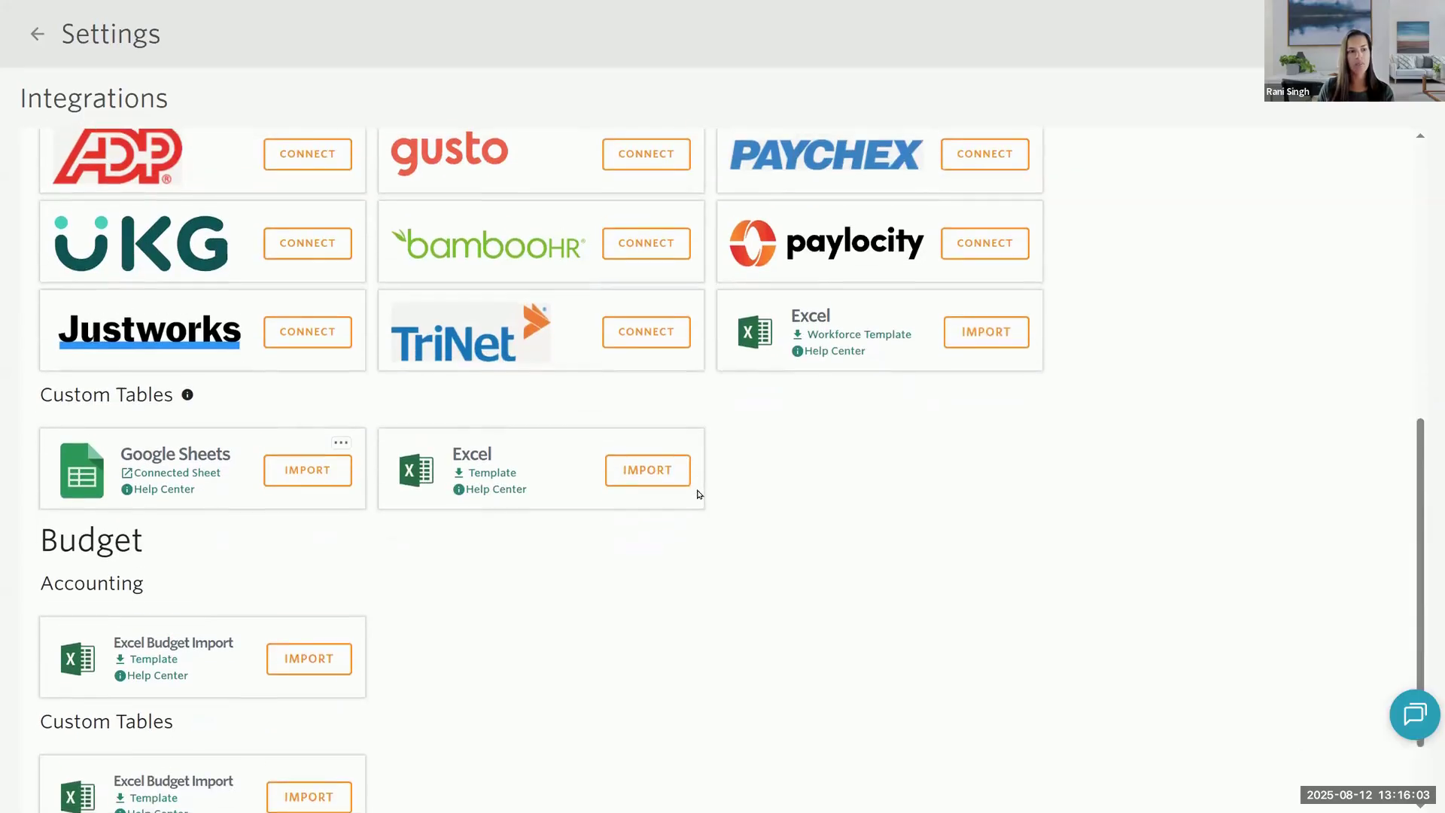
scroll(699, 497, "down", 1)
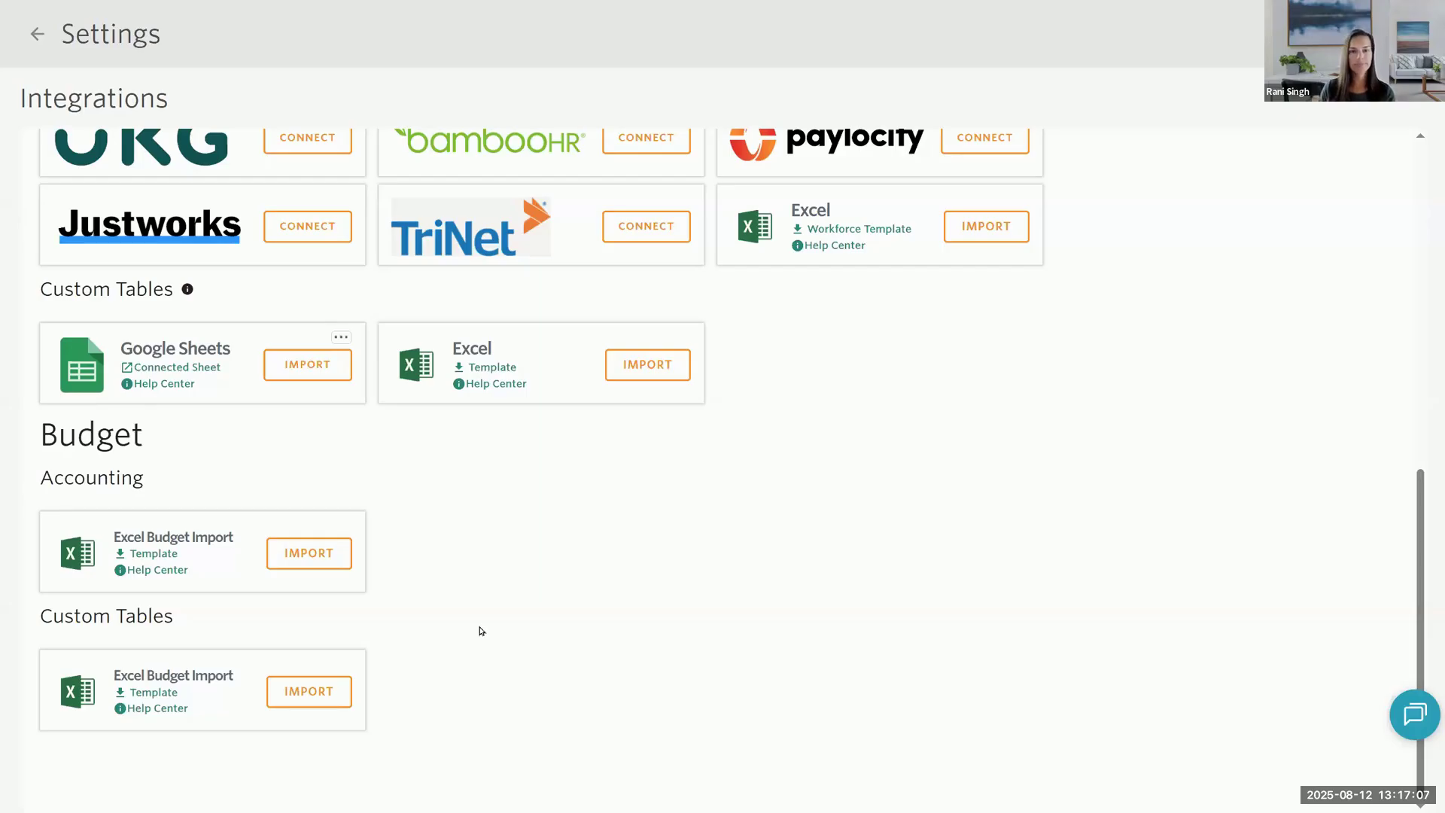
Leave the settings and review the Financial Overview dashboard from the cash tiles to Accounts Receivable & Accounts Payable.
left_click(37, 34)
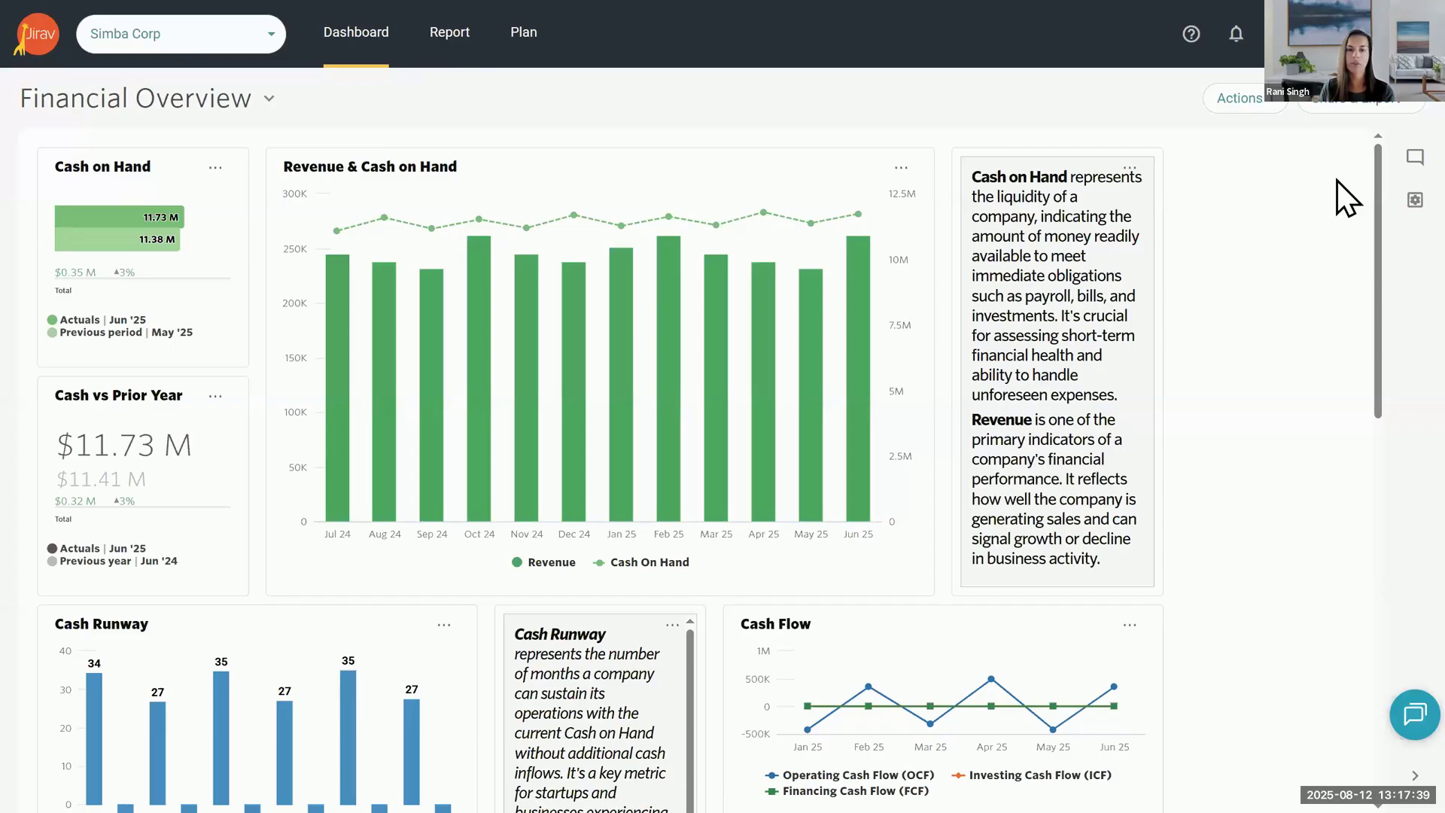
left_click_drag(1379, 236, 1323, 509)
scroll(1323, 508, "down", 3)
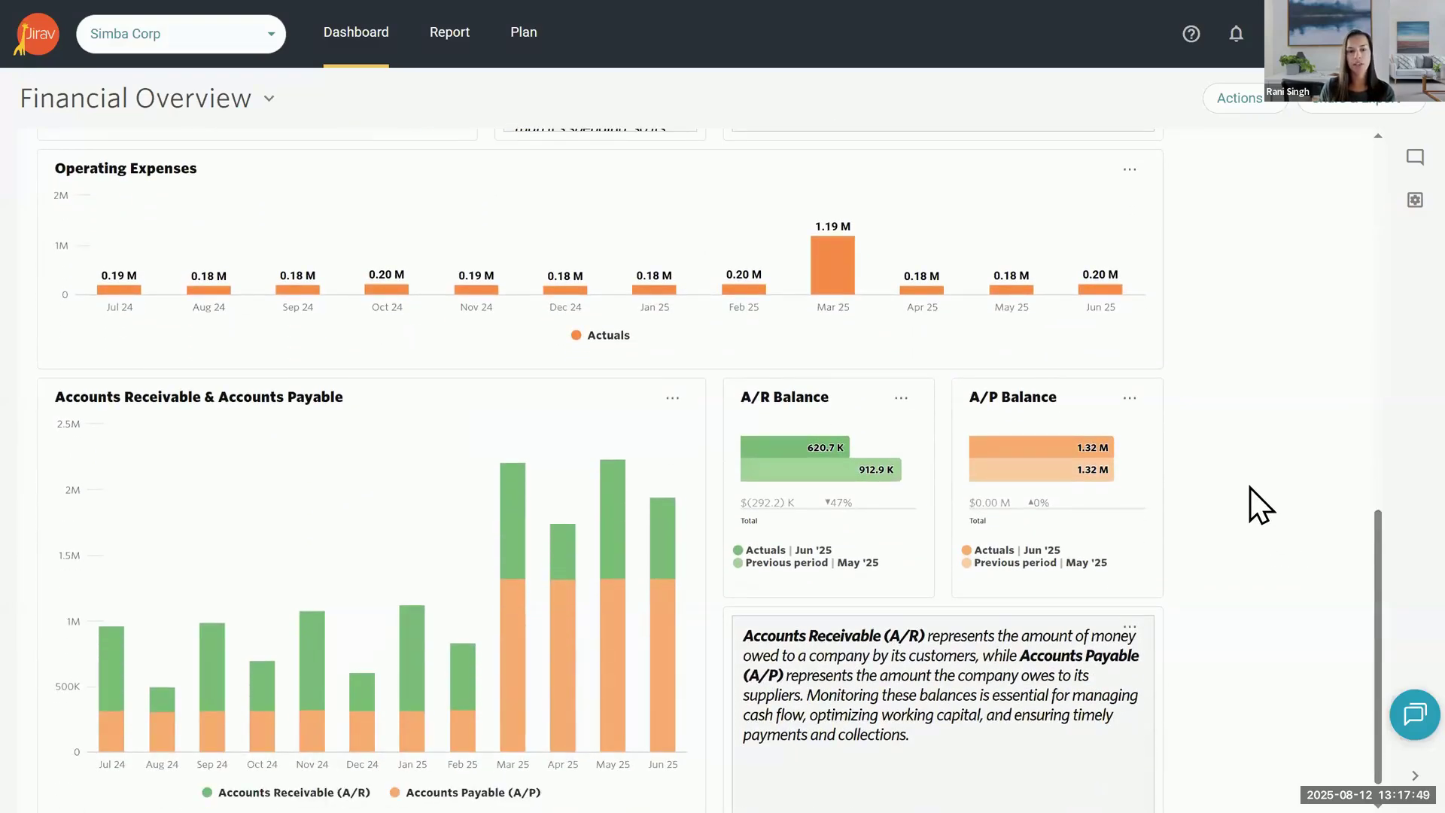
scroll(1249, 489, "up", 4)
scroll(1249, 491, "up", 5)
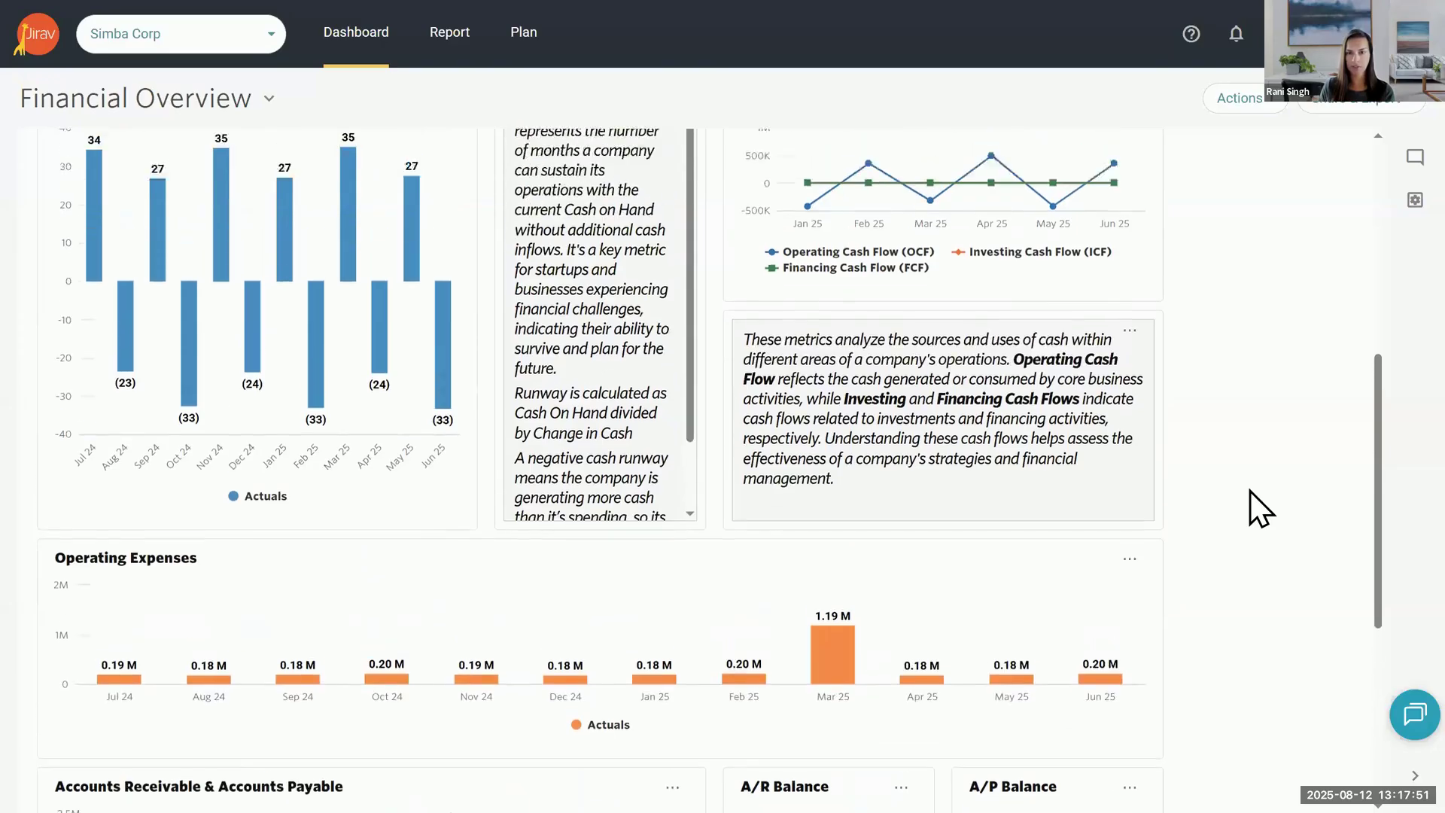
scroll(1250, 490, "up", 2)
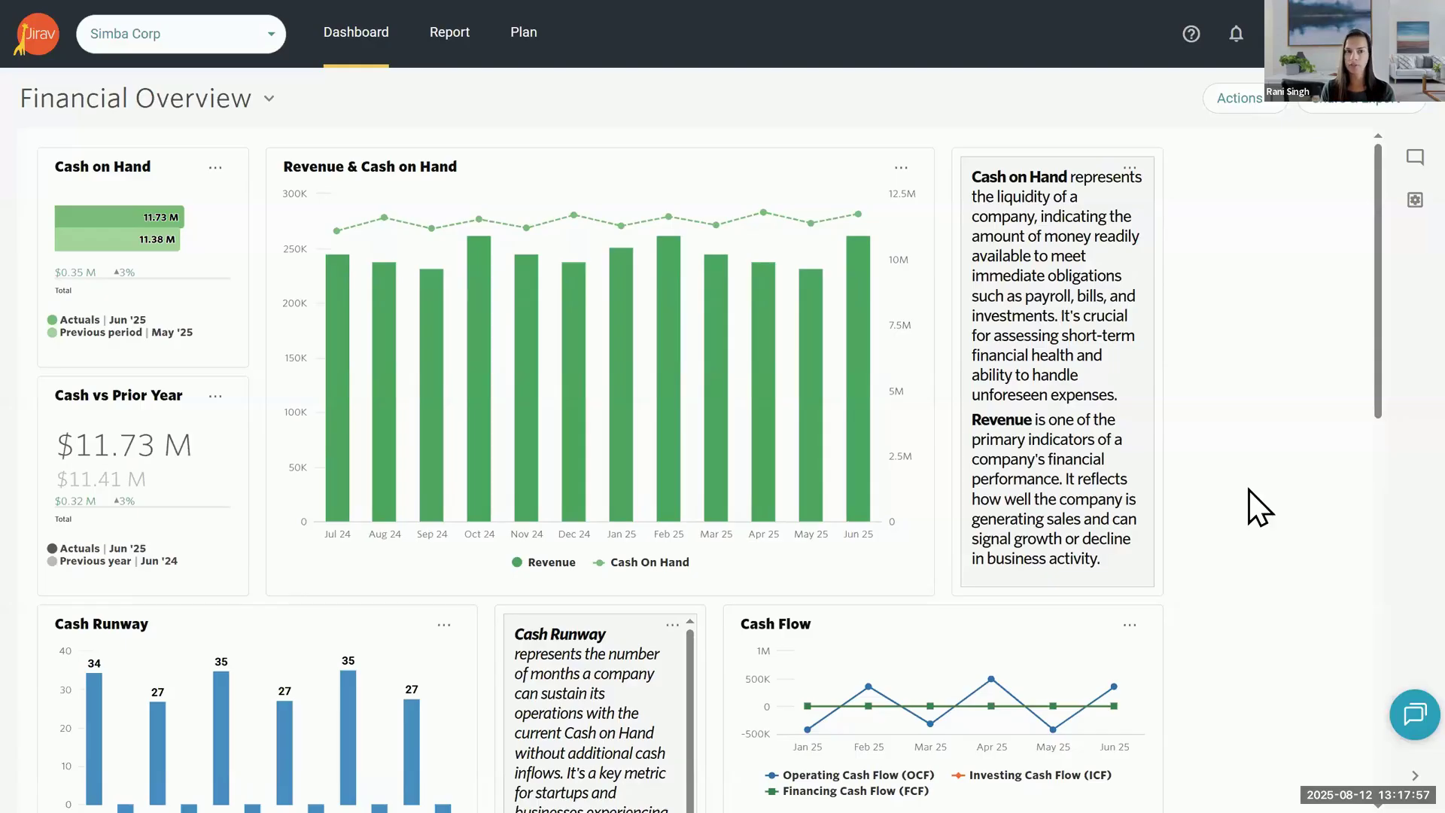
View the Forecasted Outlook dashboard and the Headcount dashboard.
left_click(269, 99)
left_click(313, 189)
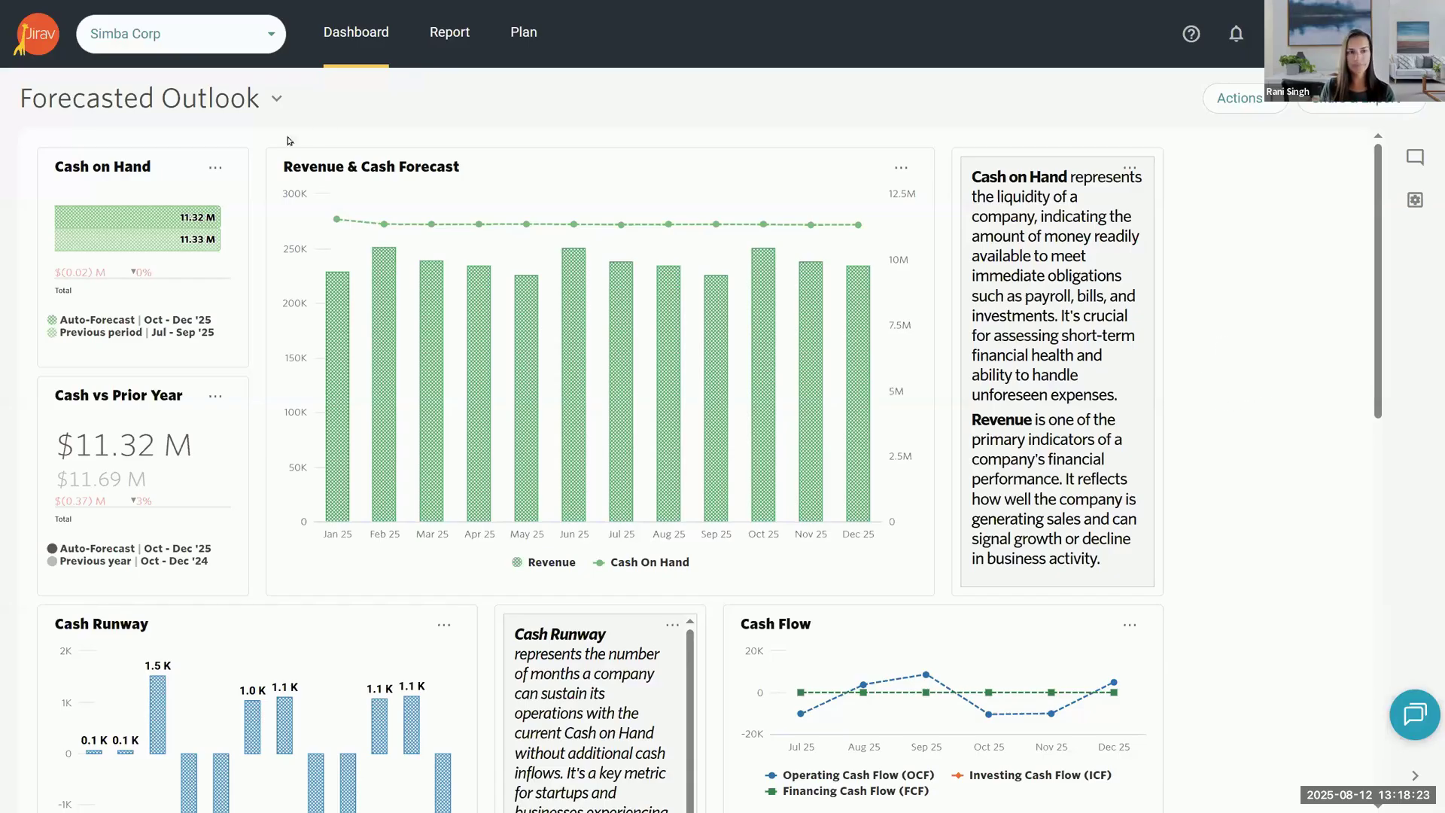
left_click(277, 99)
left_click(326, 225)
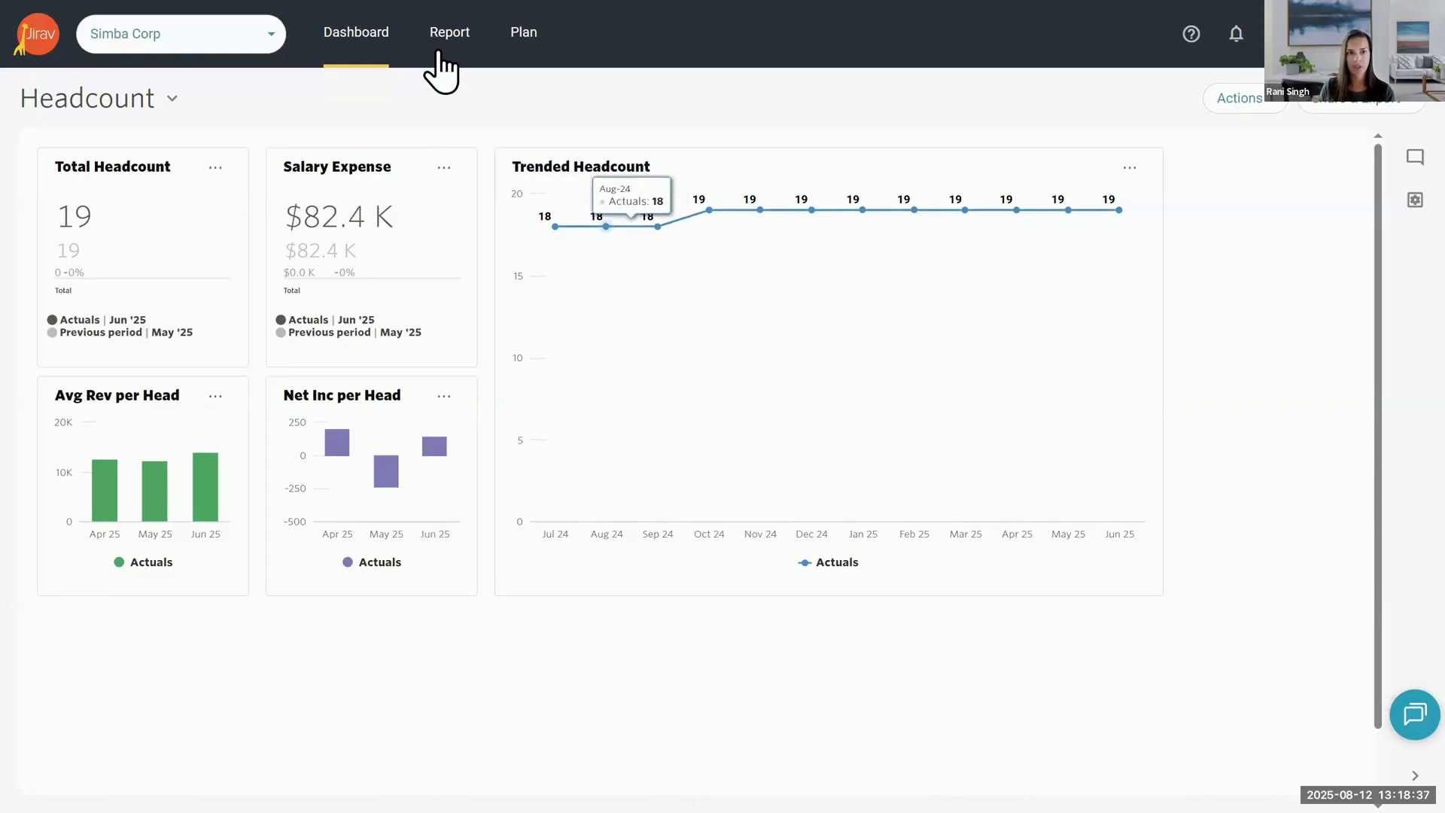
Review the Executive Summary - Trailing 12 Months section of the Monthly Report Package and return to the presentation slides.
left_click(443, 54)
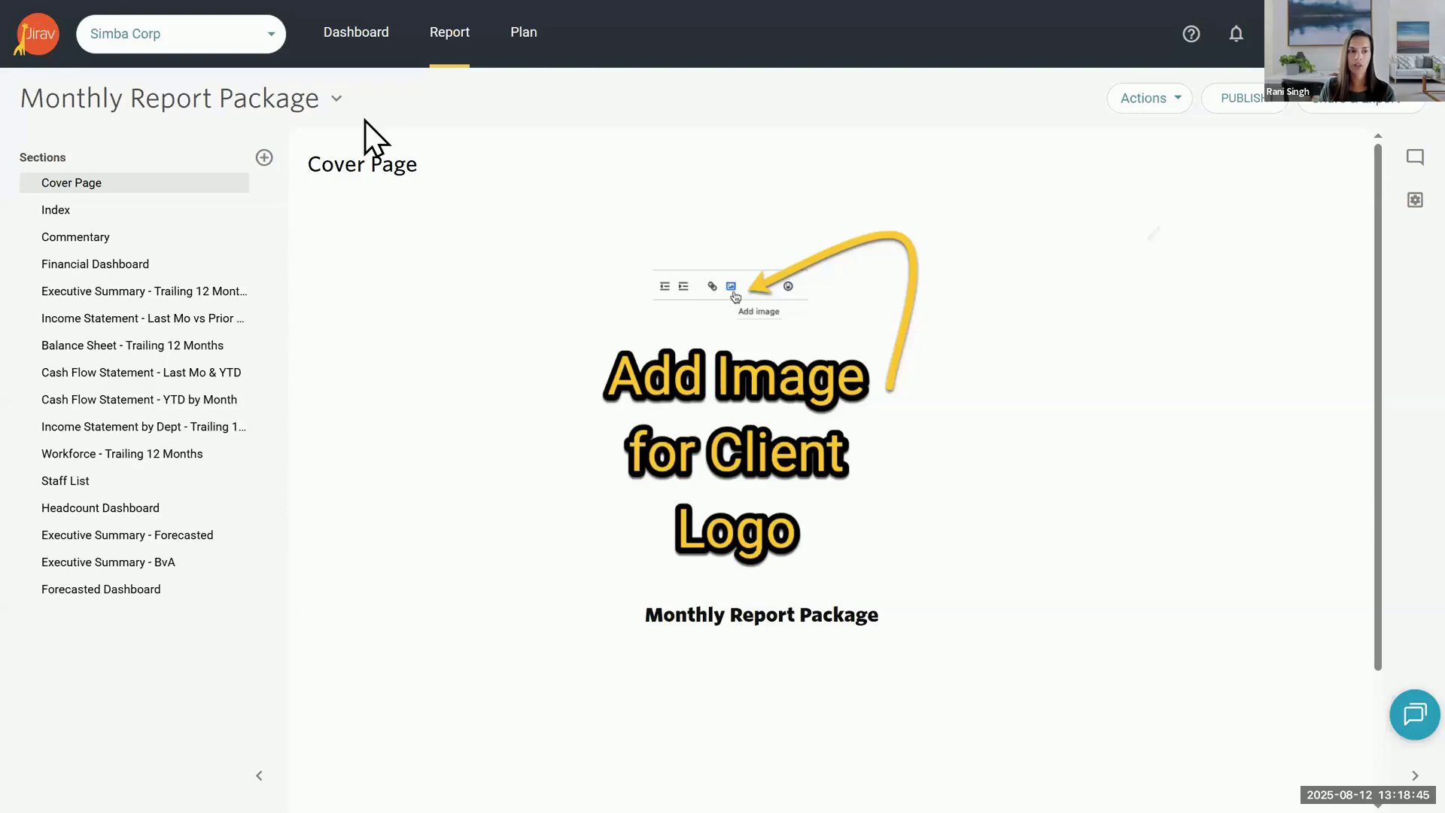
left_click(143, 291)
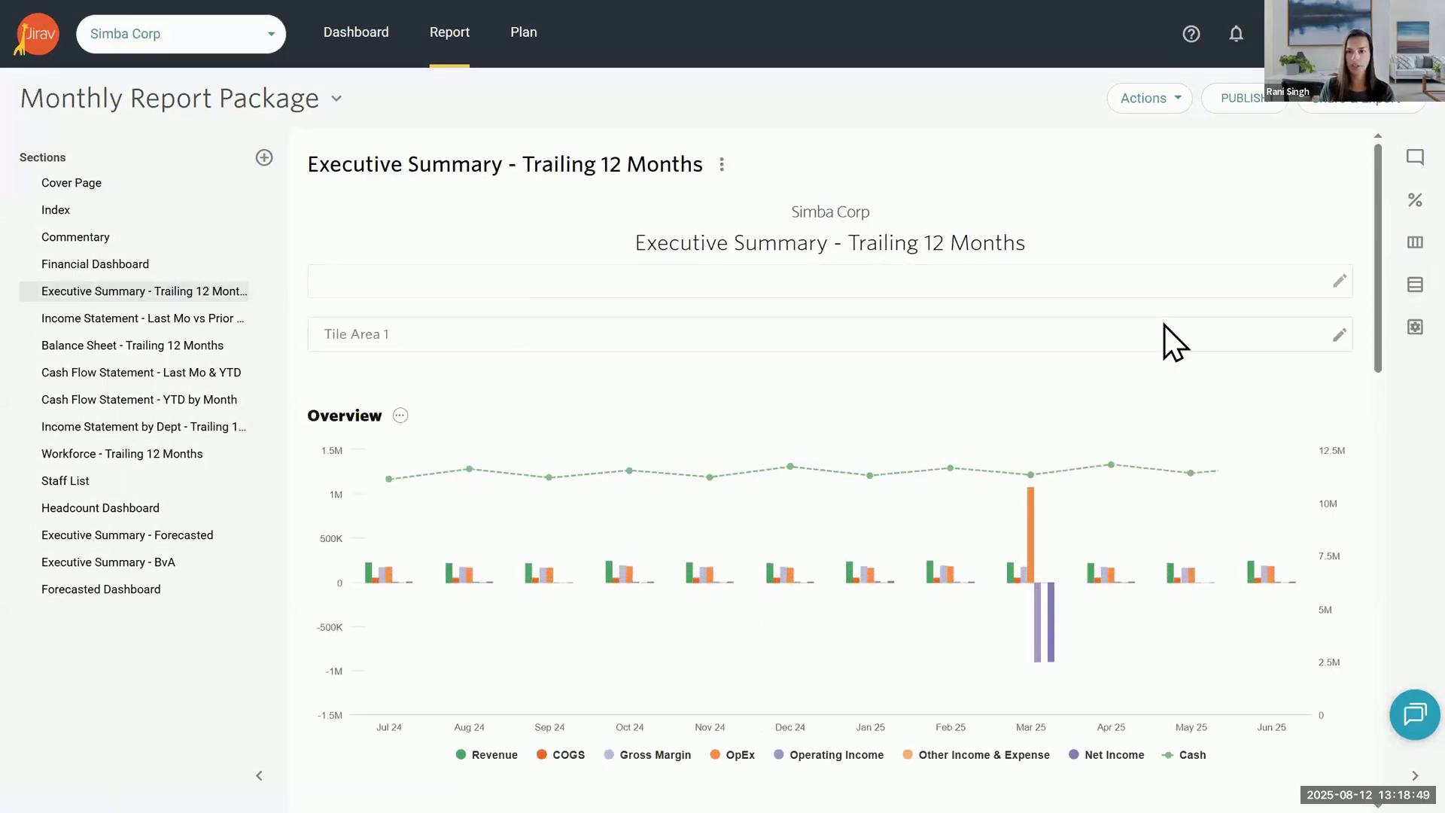
scroll(1163, 326, "down", 7)
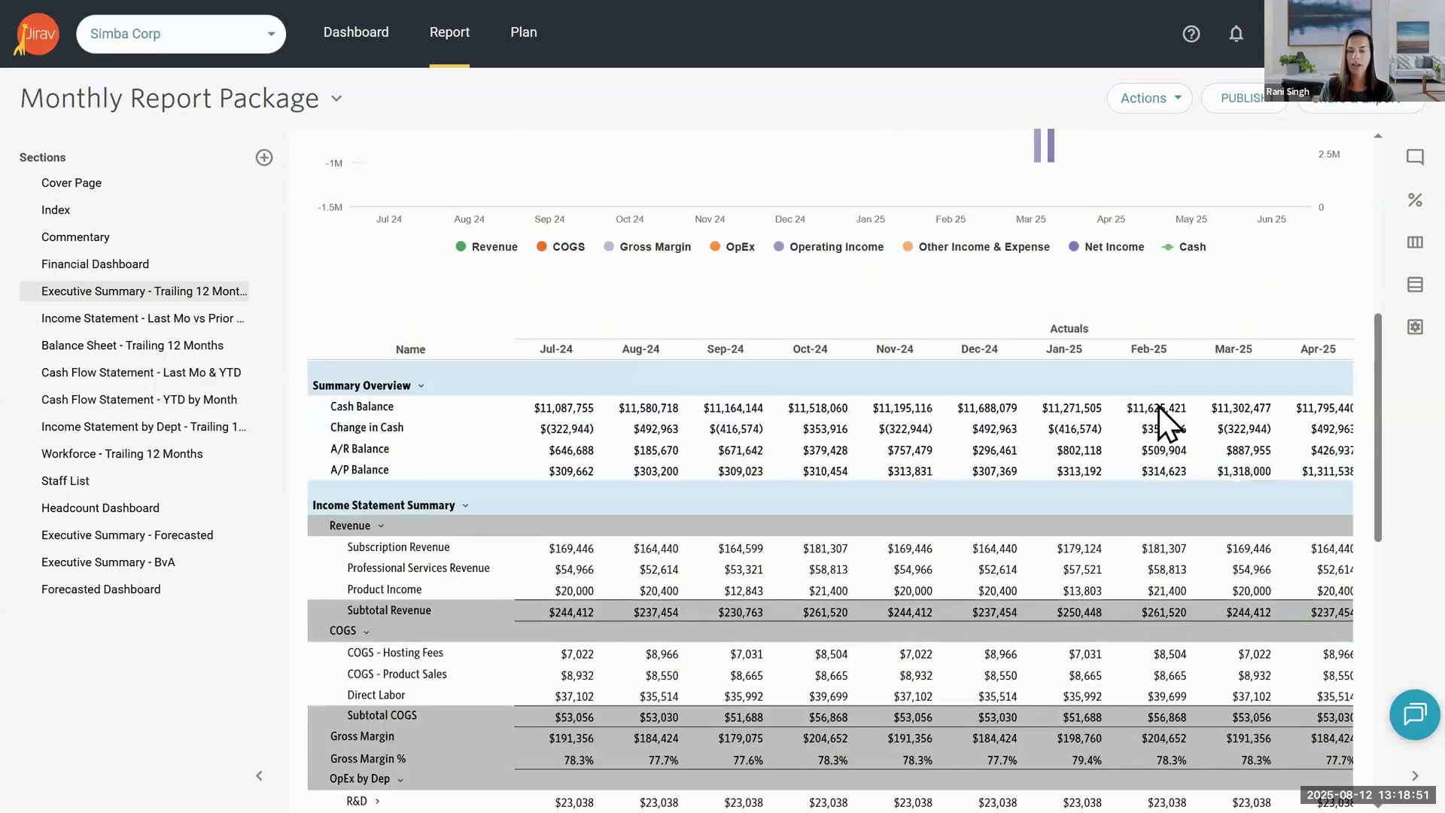
scroll(1163, 405, "down", 1)
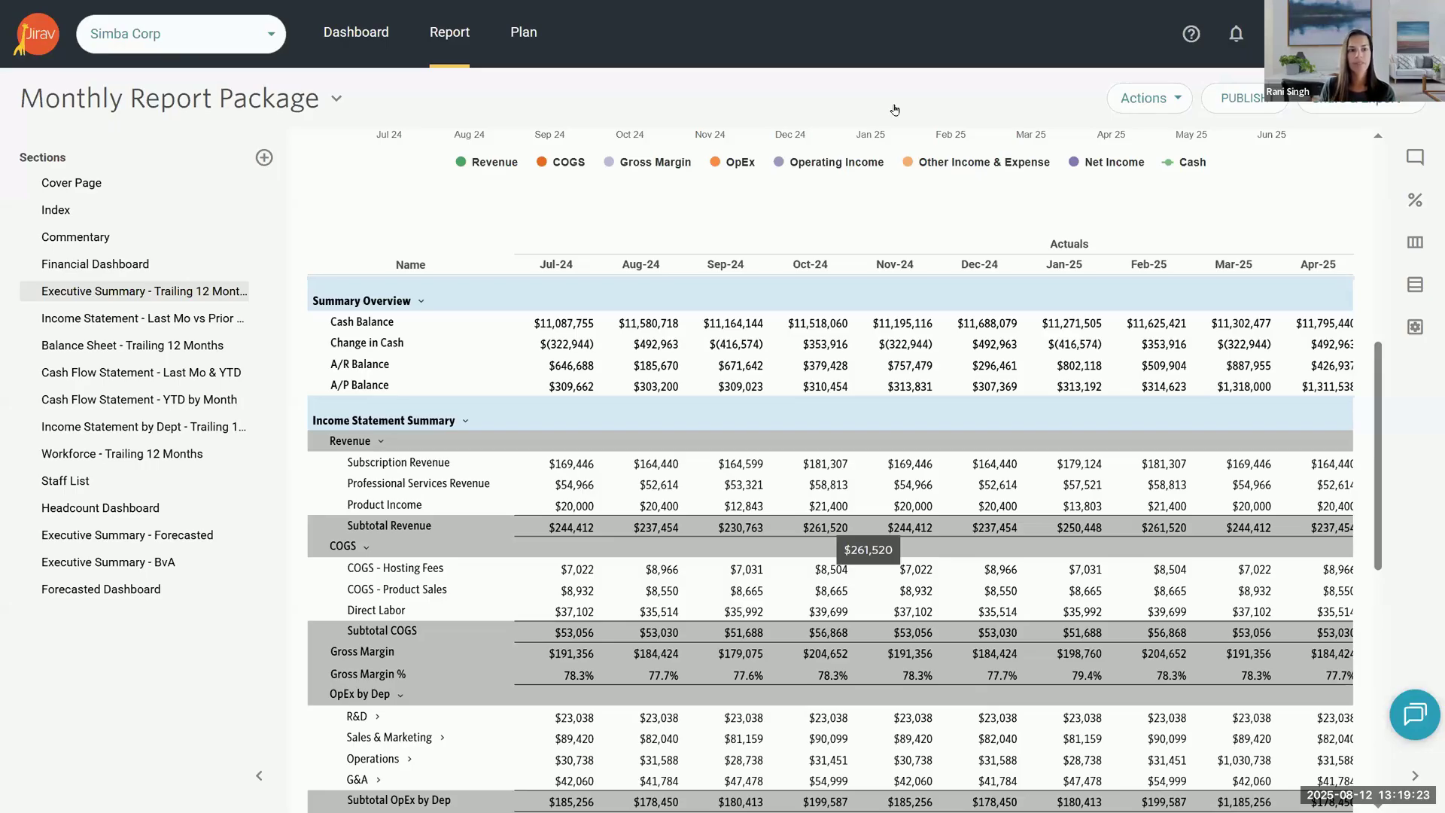
key("alt+Tab")
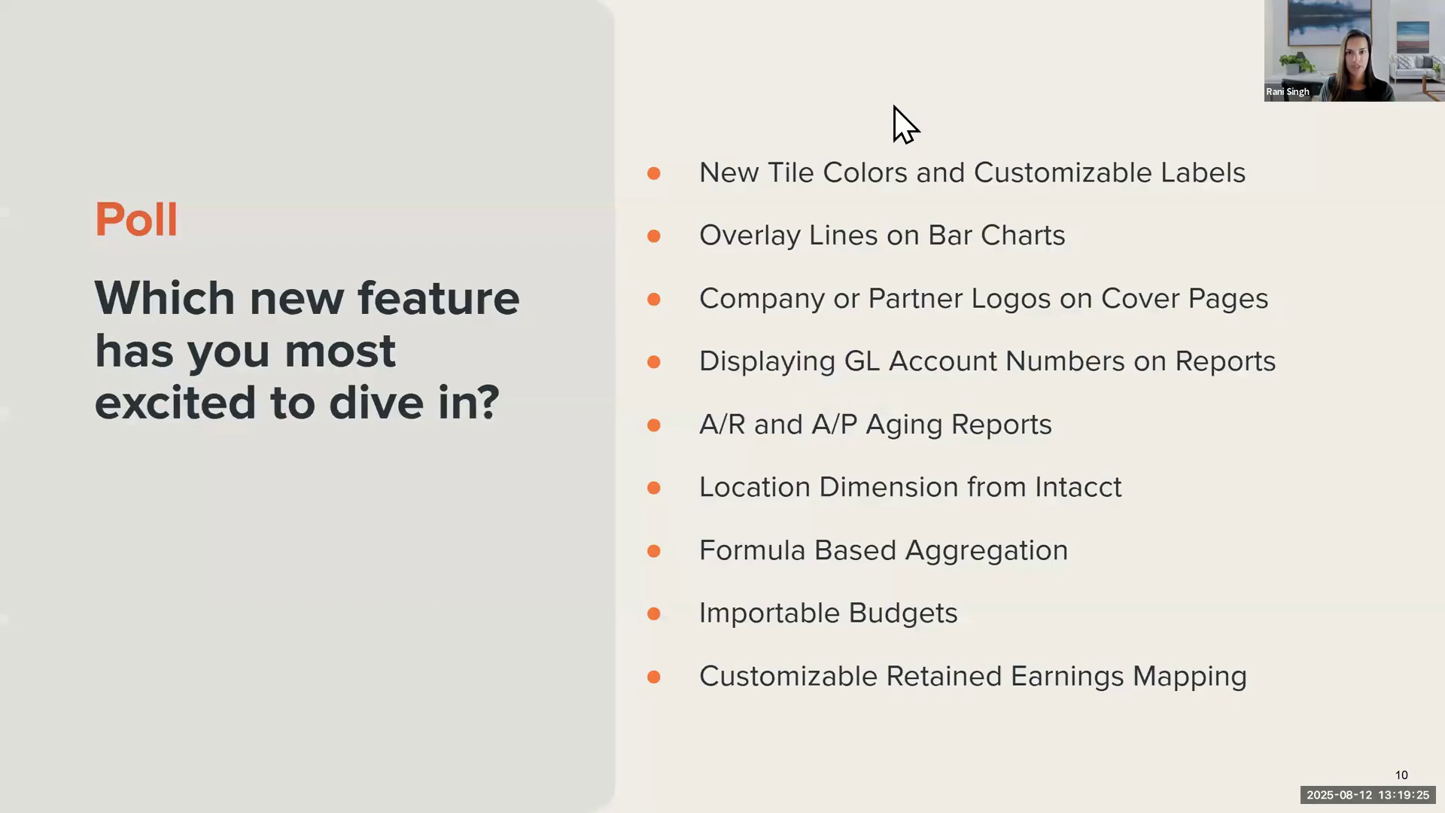